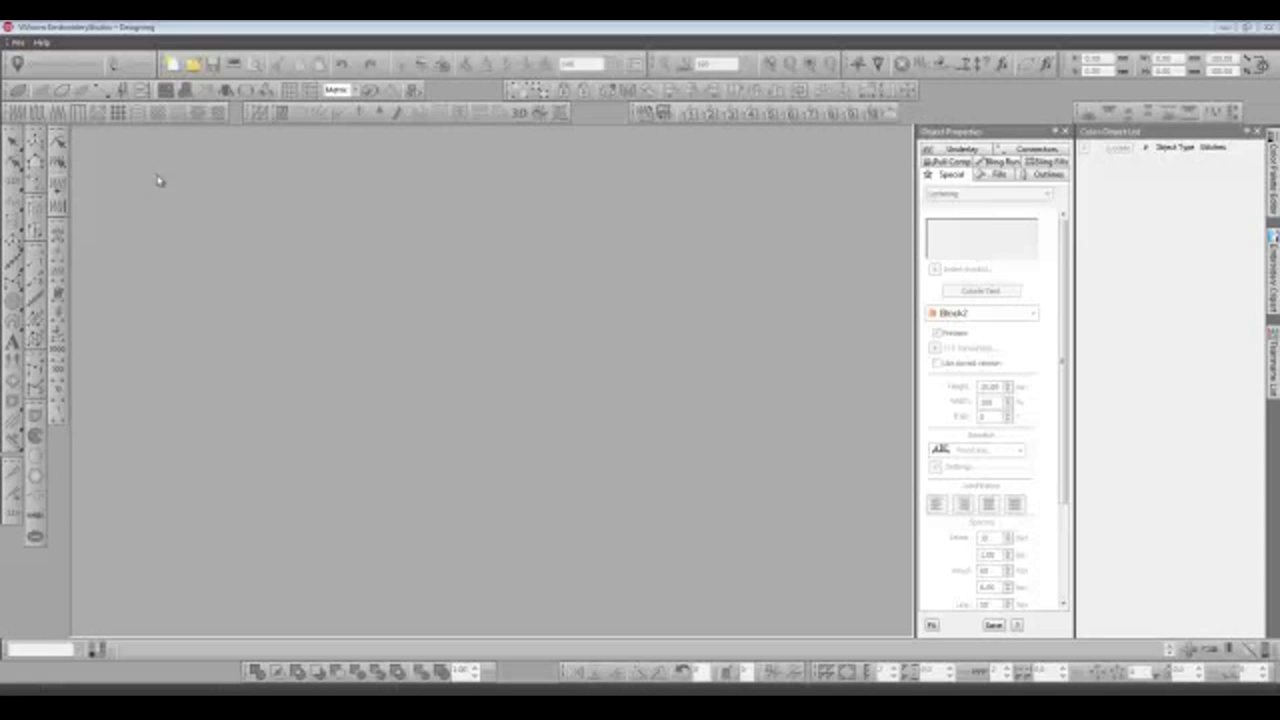
- Create a new blank Tajima design (Design2) from a template
left_click(16, 43)
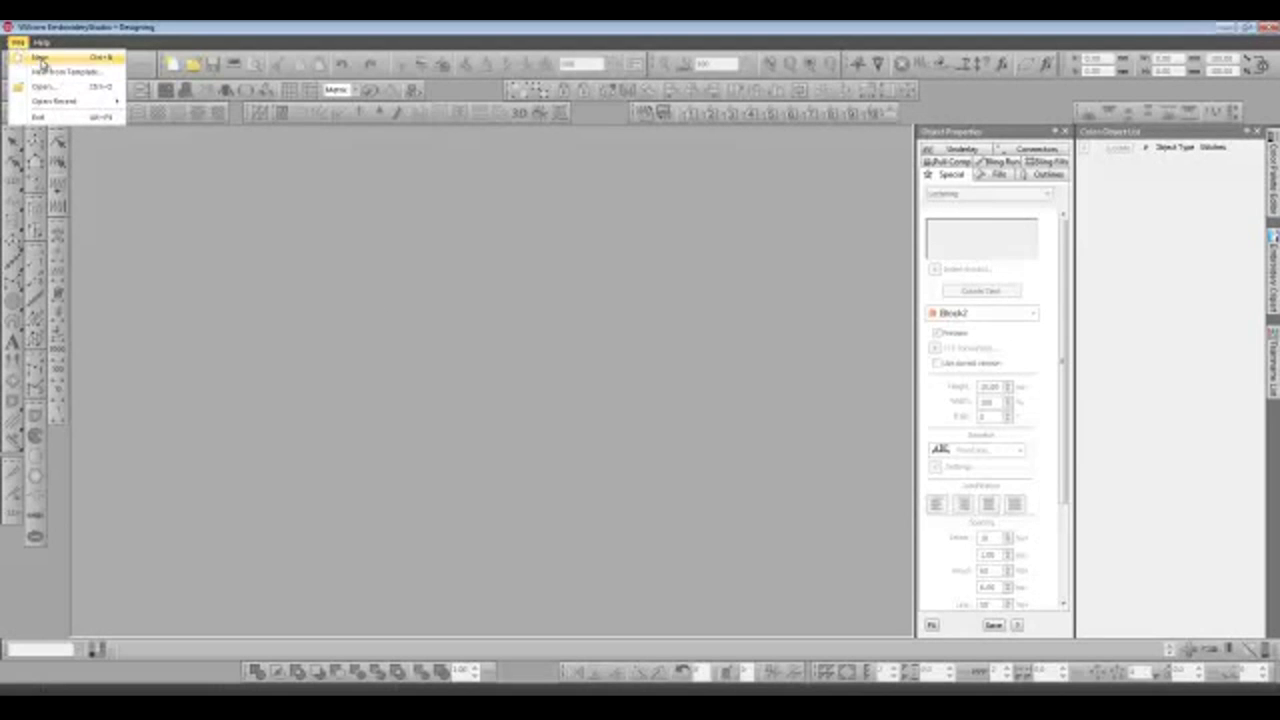
left_click(53, 73)
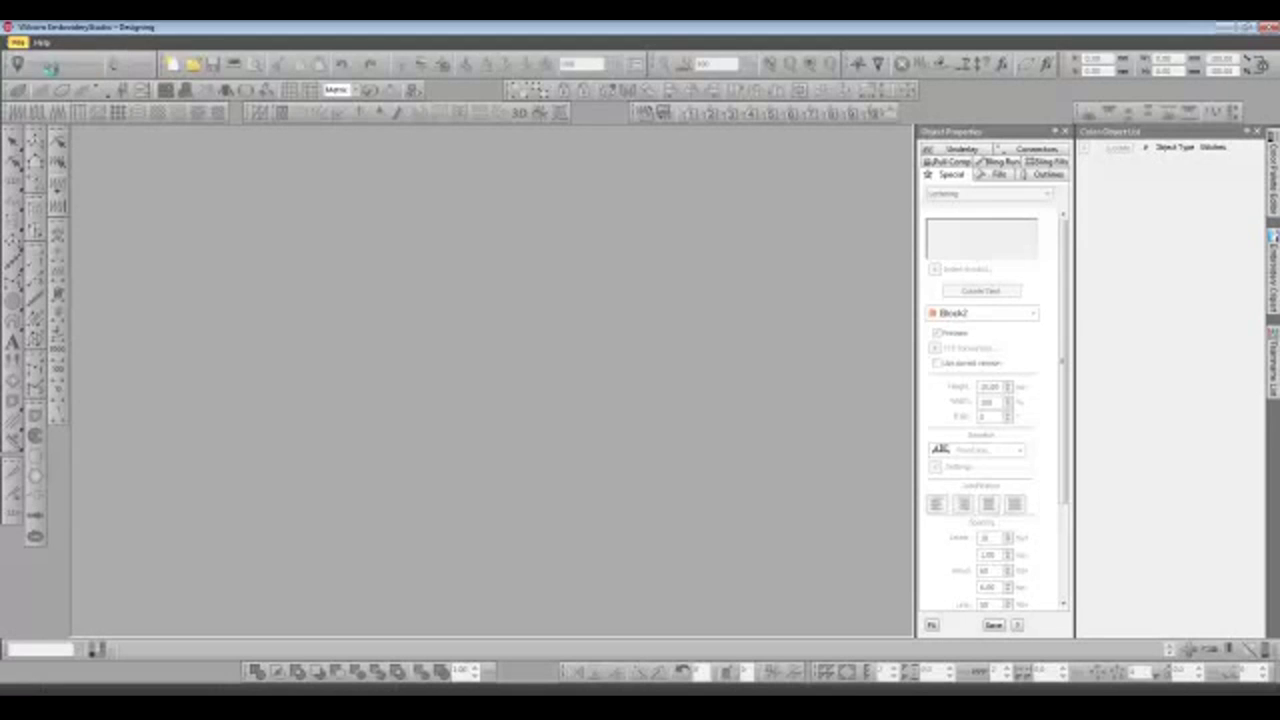
left_click_drag(648, 228, 466, 196)
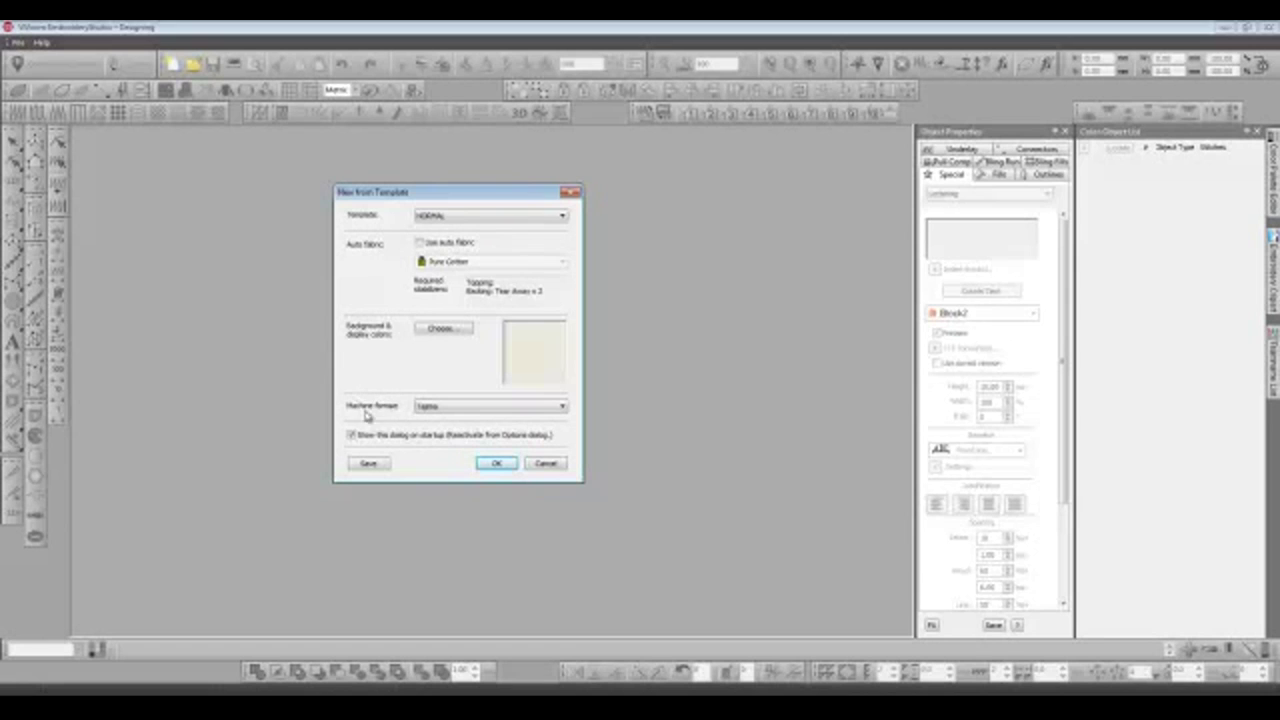
left_click(497, 464)
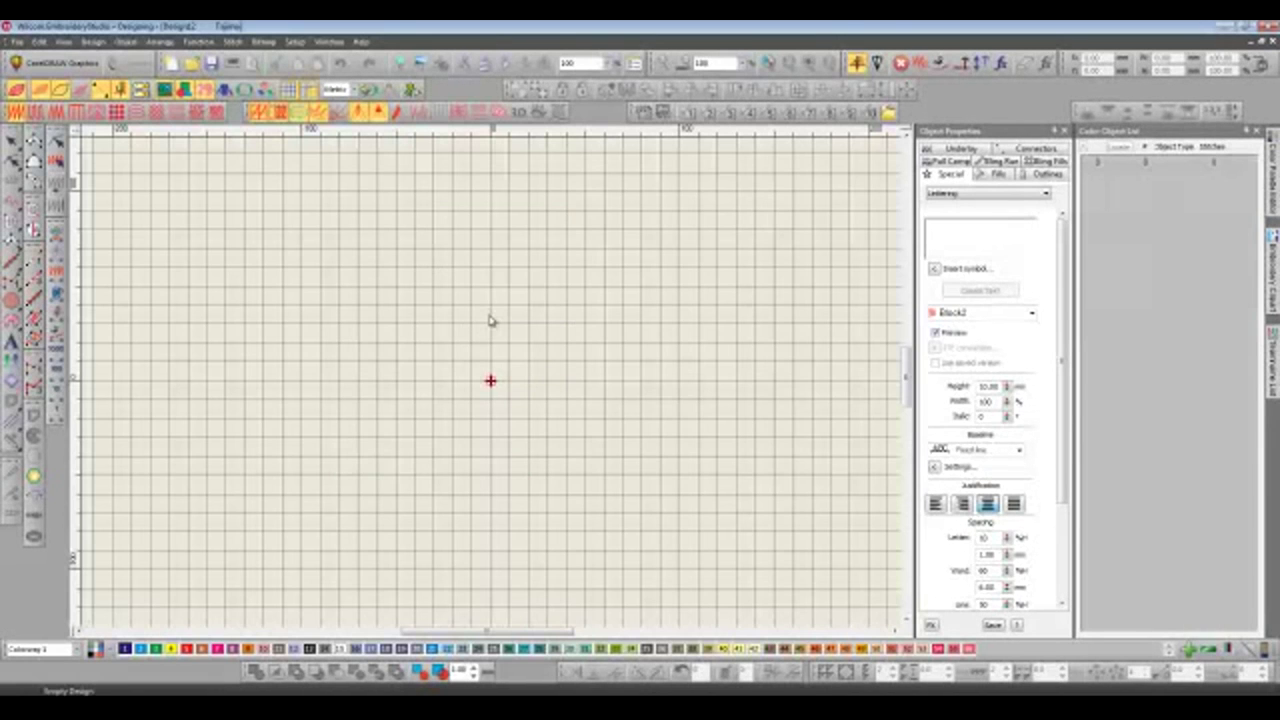
- Import the 'test' embroidery file with its six coloured lettering lines
left_click(400, 64)
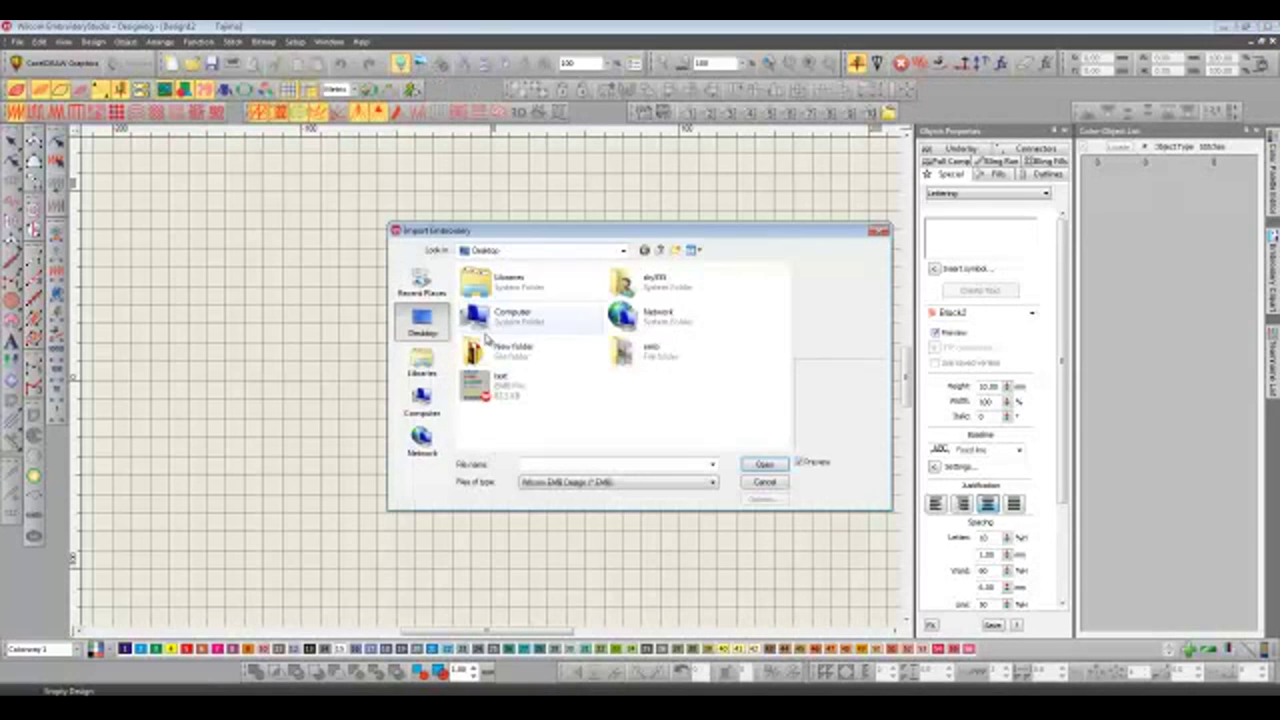
left_click(487, 392)
left_click(764, 464)
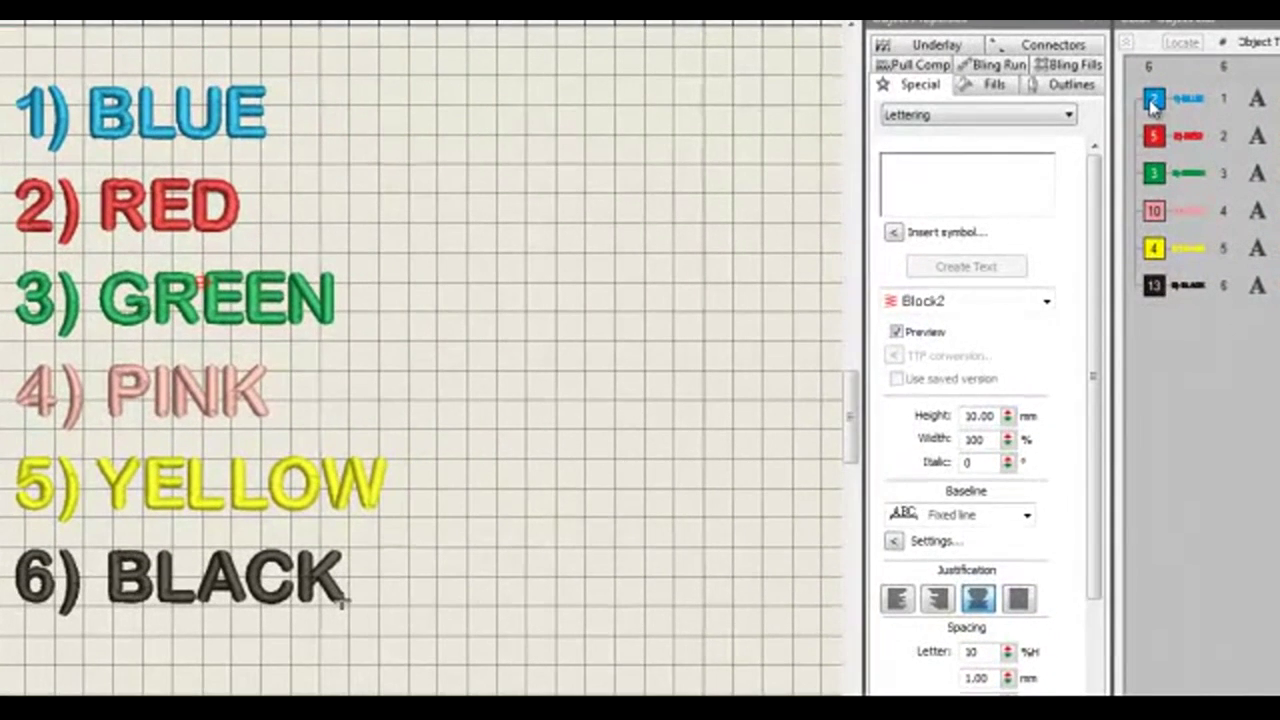
- Select each lettering row in the Color-Object List, and move 6) BLACK earlier and back to last
left_click(1102, 187)
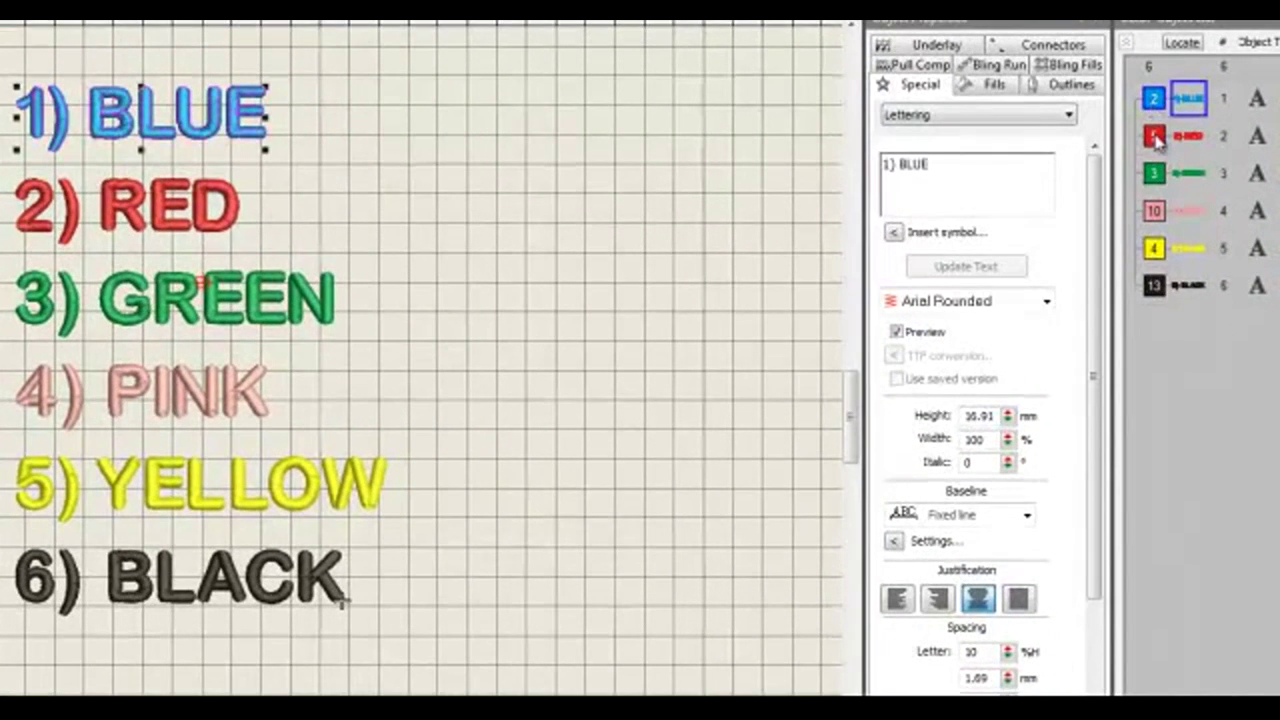
left_click(1154, 134)
left_click(1181, 186)
left_click(1188, 210)
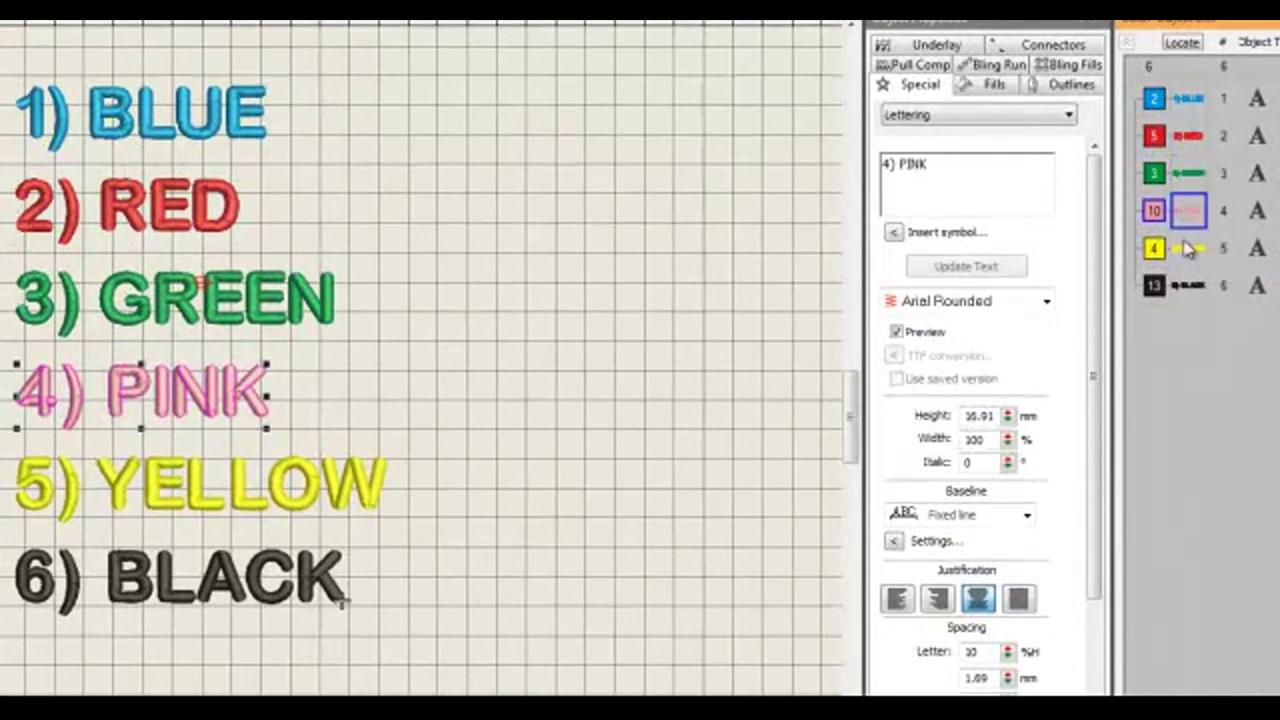
left_click(1188, 248)
left_click(1188, 286)
left_click(1203, 371)
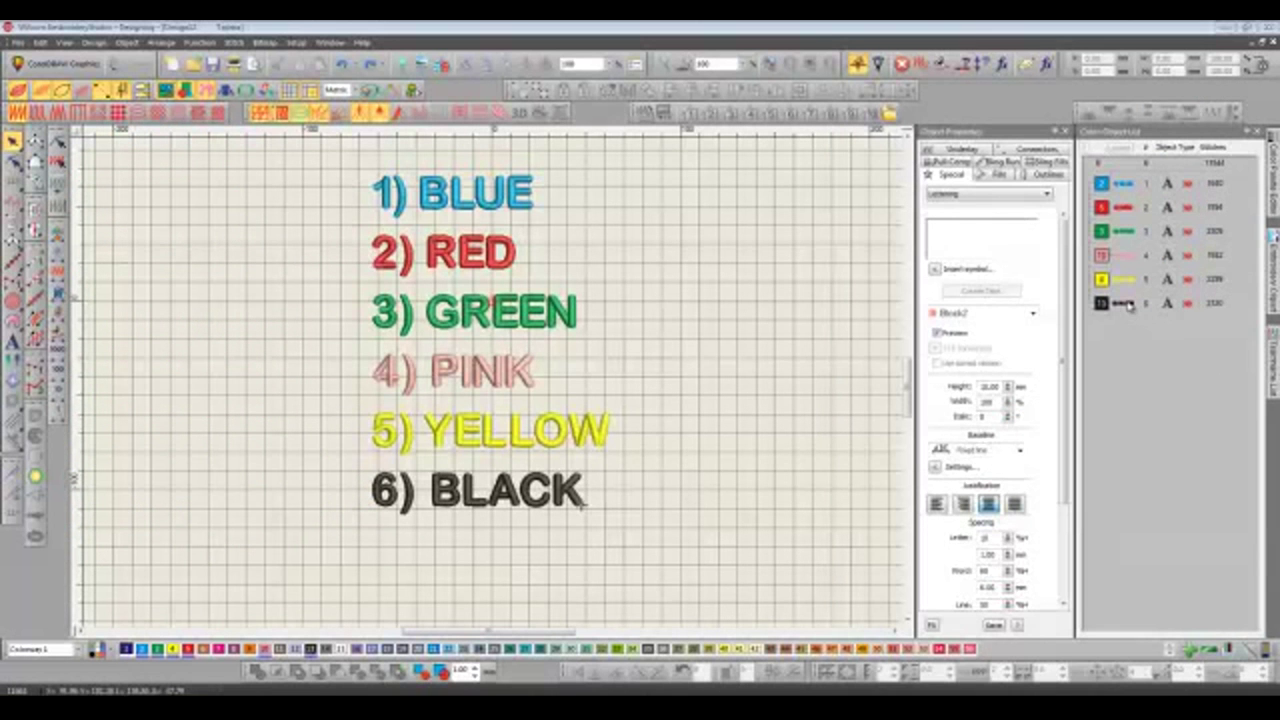
left_click(1127, 304)
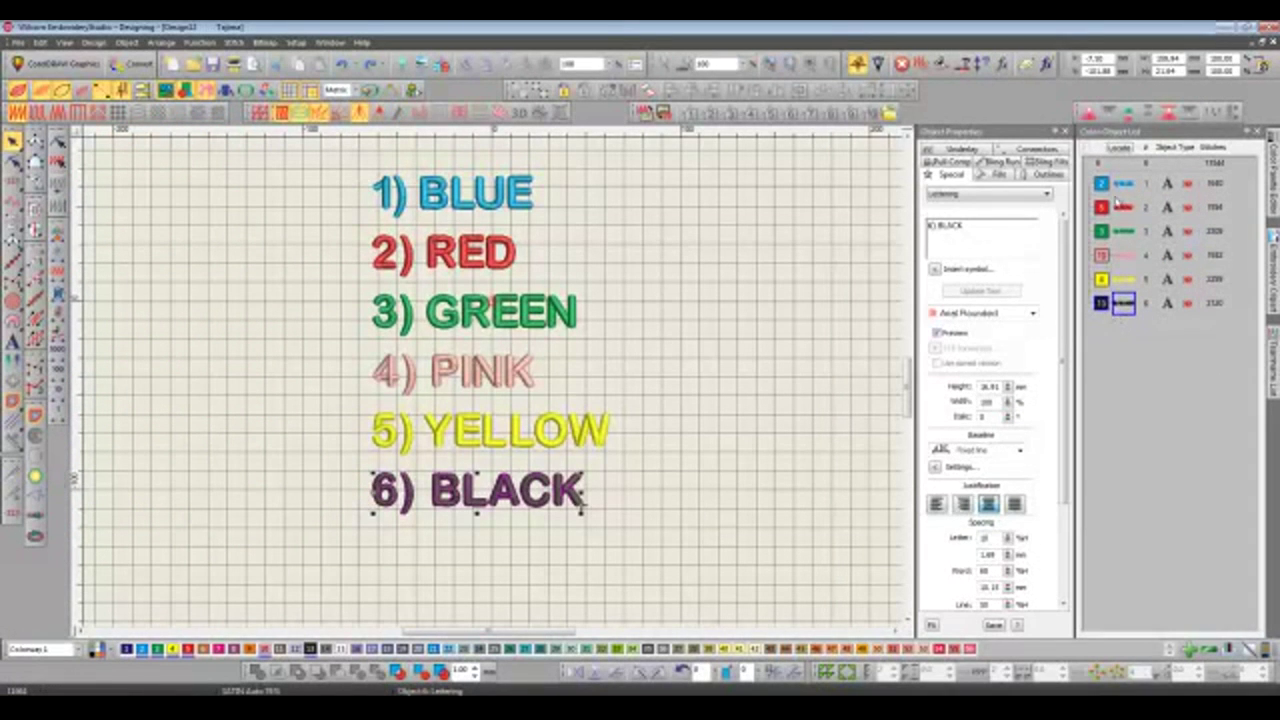
key("ctrl+Page_Up")
key("ctrl+Page_Up")
key("ctrl+Page_Up")
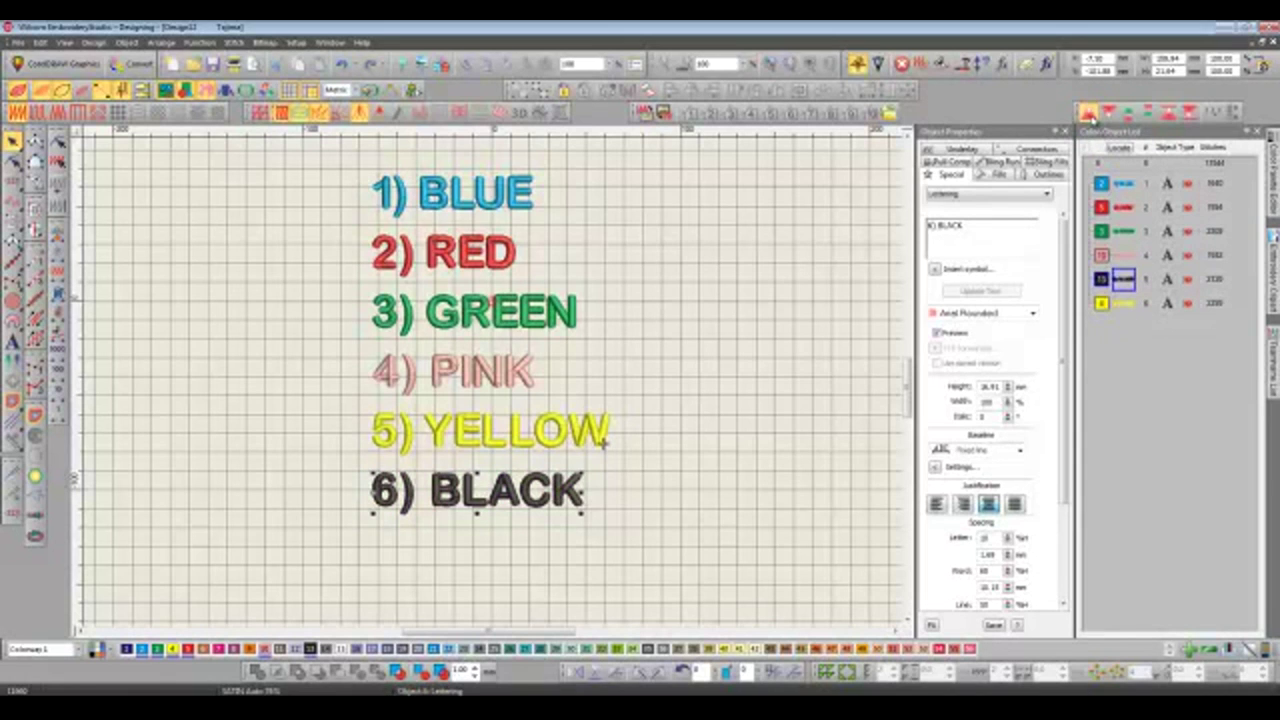
key("ctrl+Page_Down")
key("ctrl+Page_Down")
key("ctrl+Page_Down")
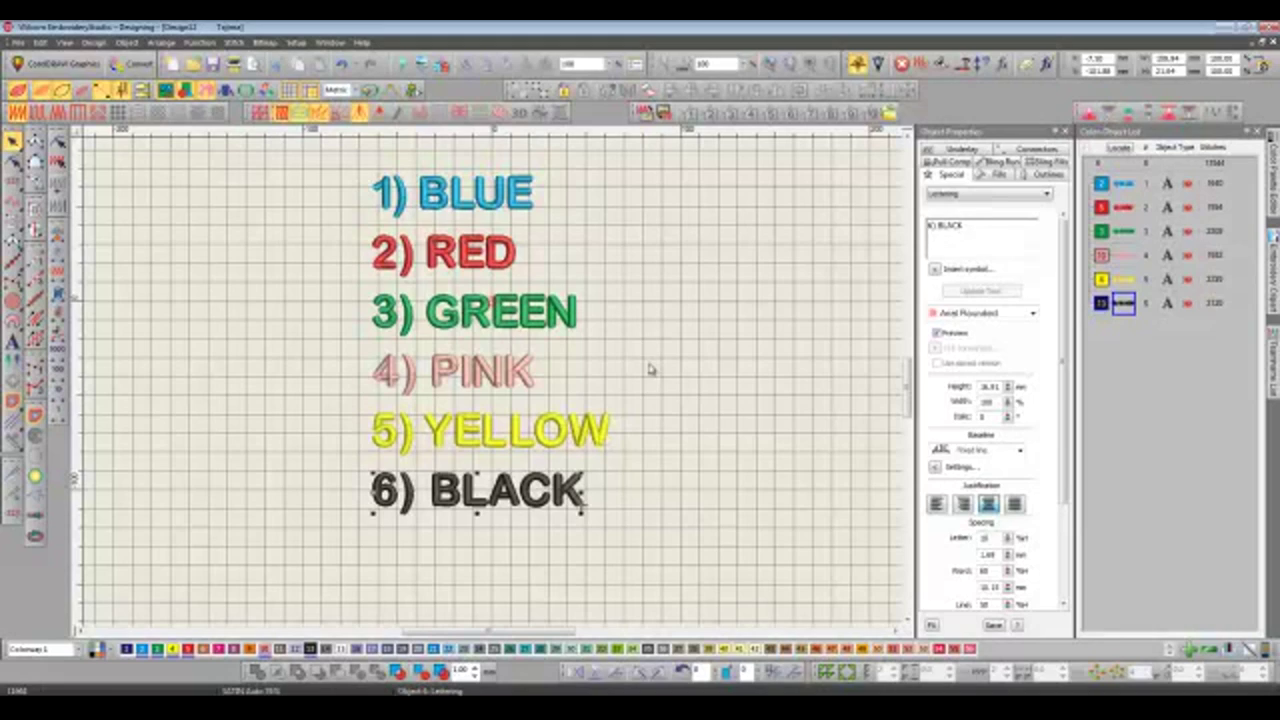
- Place copies of 5) YELLOW to the right of 4) PINK
left_click(608, 428)
left_click_drag(608, 428, 788, 365)
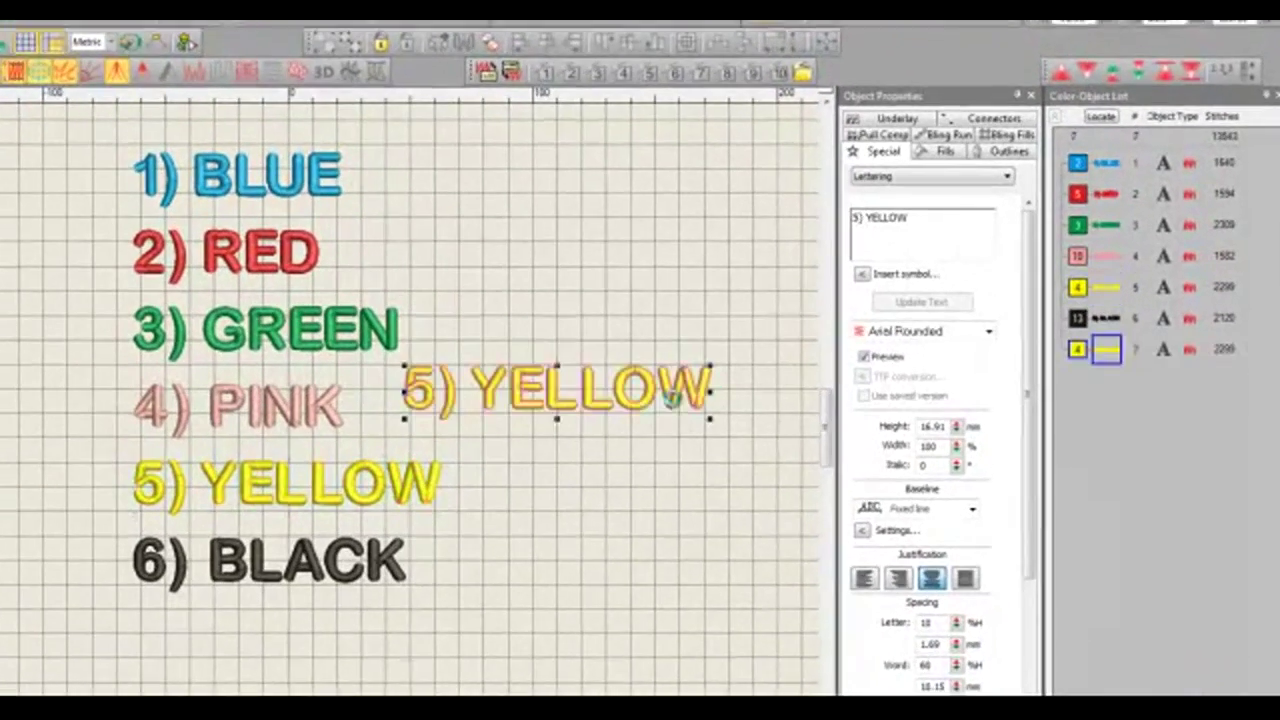
left_click_drag(672, 398, 712, 463)
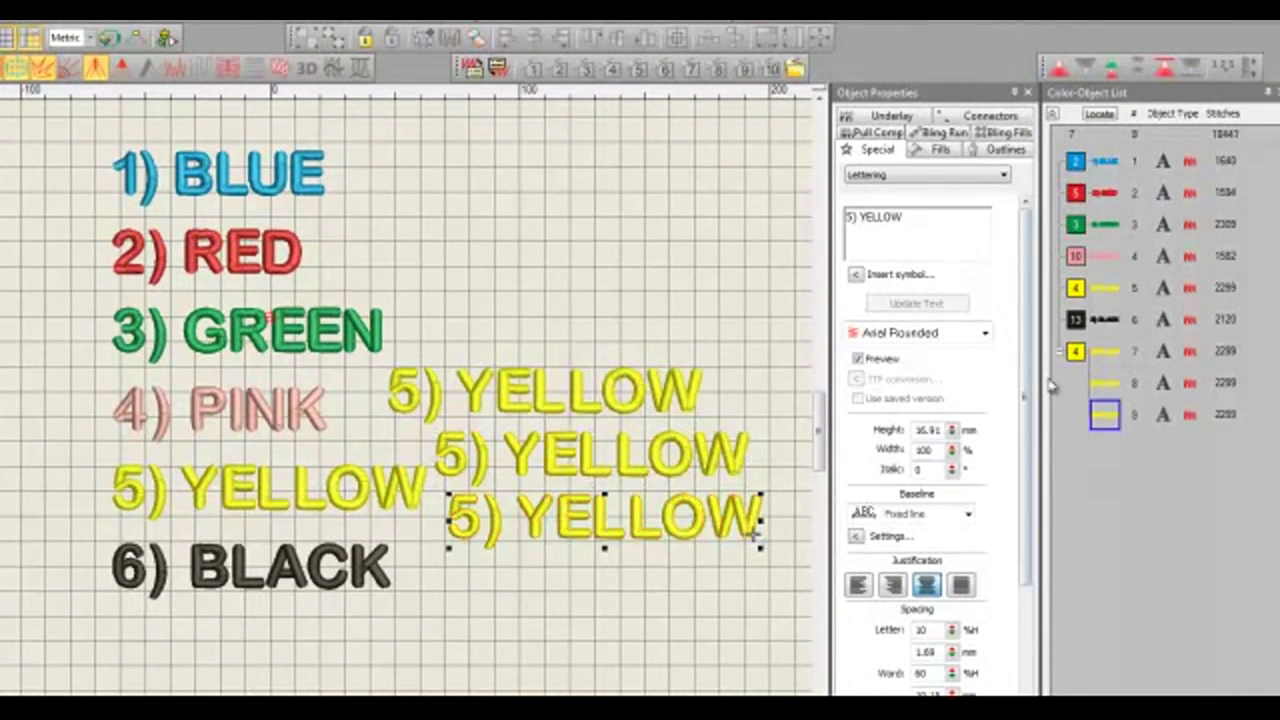
- Resequence 4) PINK to stitch last as object 9
left_click(1106, 261)
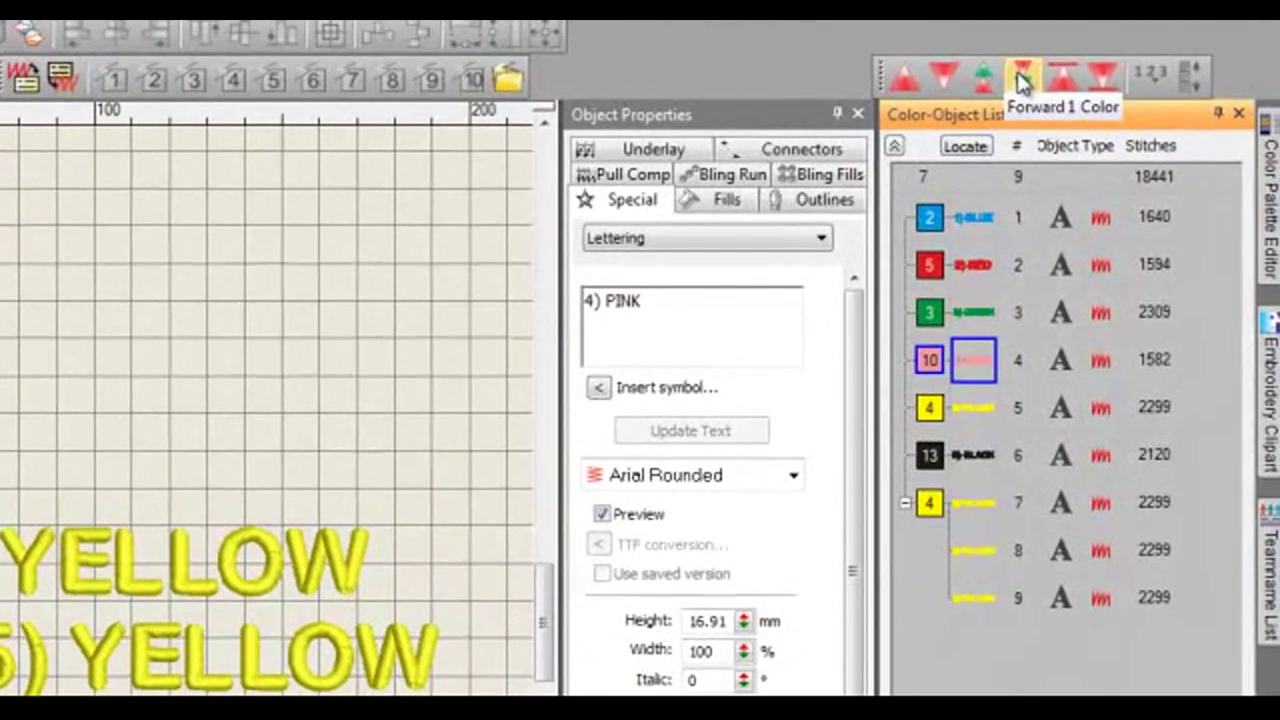
left_click(1021, 78)
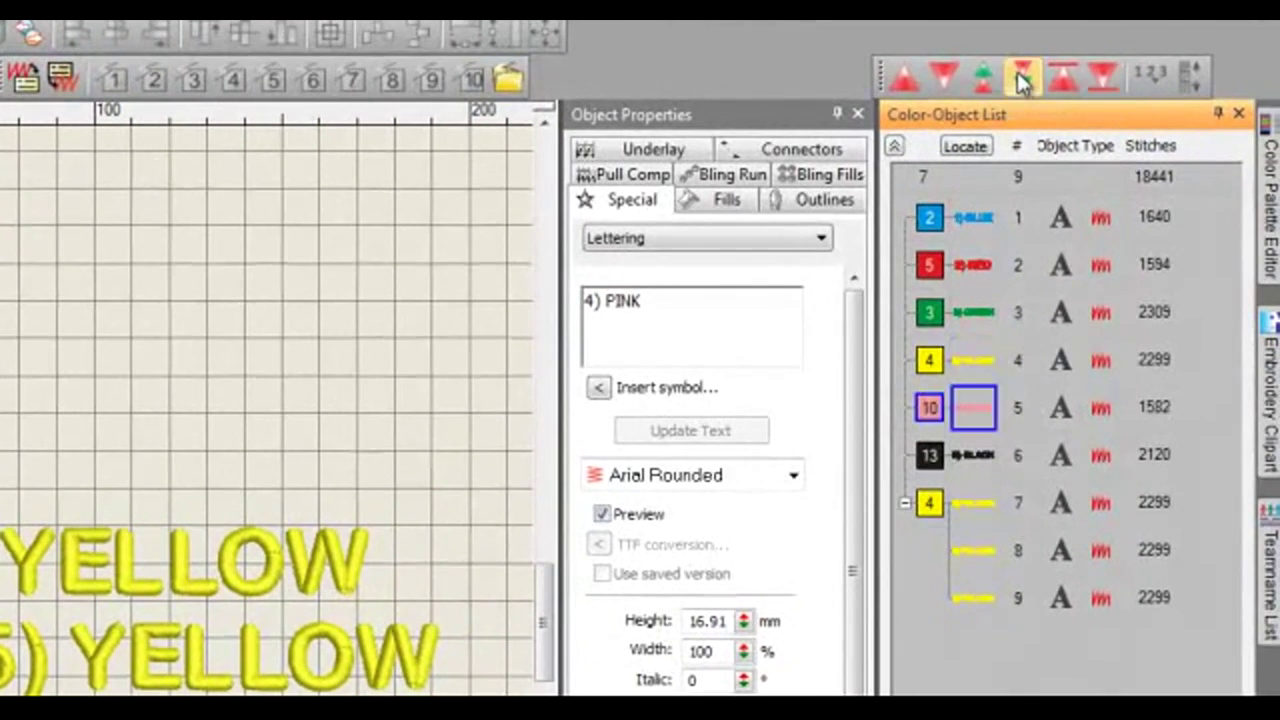
left_click(1021, 78)
left_click(1018, 76)
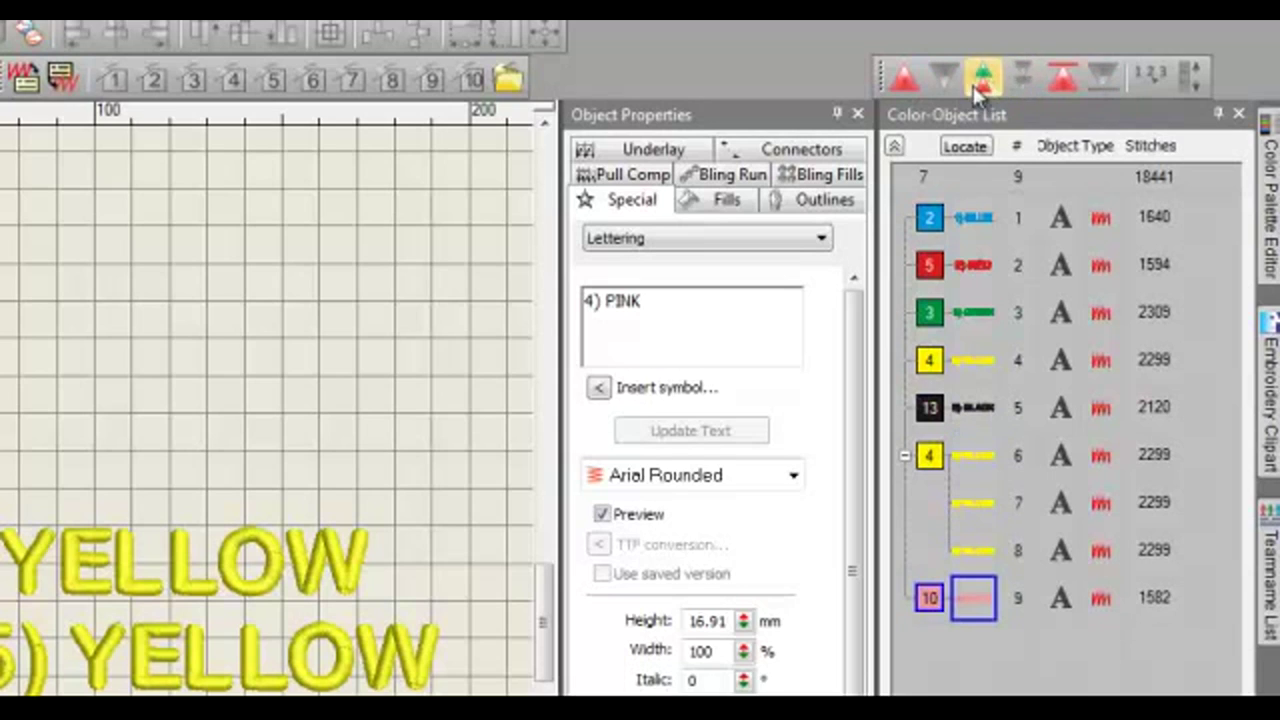
left_click(977, 87)
left_click(1011, 89)
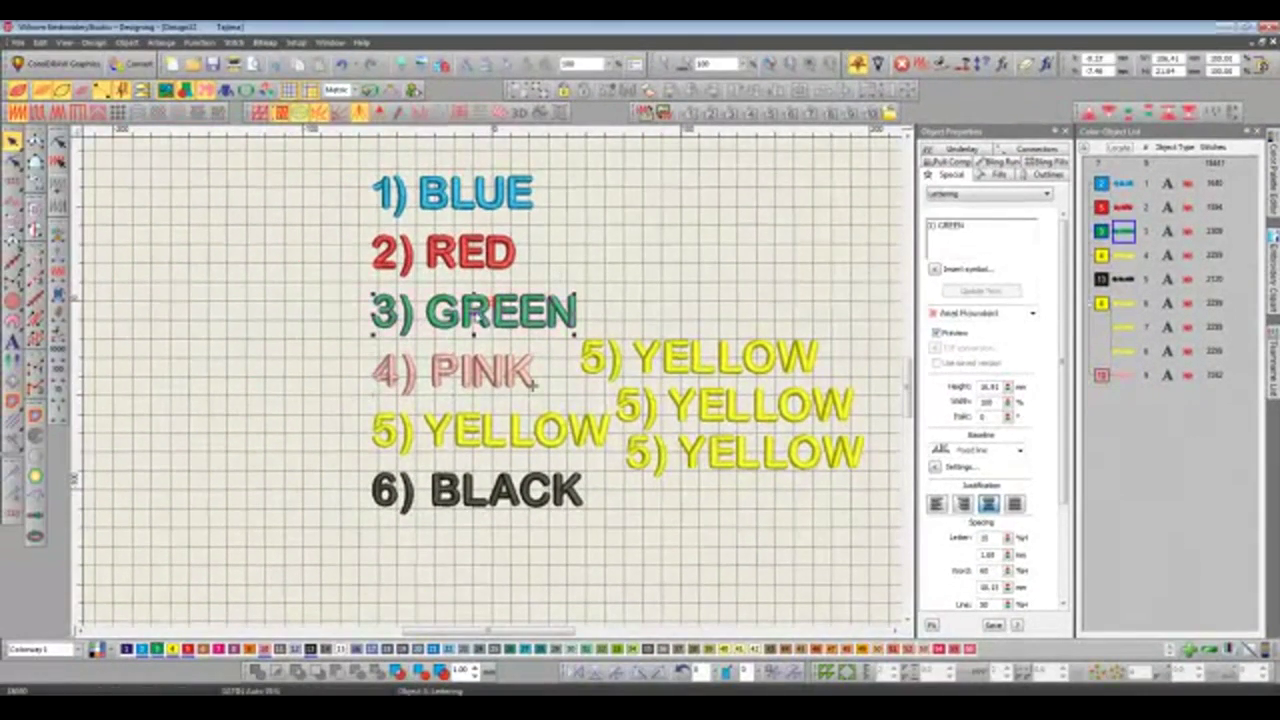
- Add copies of 3) GREEN and 2) RED, then sequence all objects by colour with Green first
left_click_drag(575, 310, 383, 245)
left_click_drag(470, 262, 699, 234)
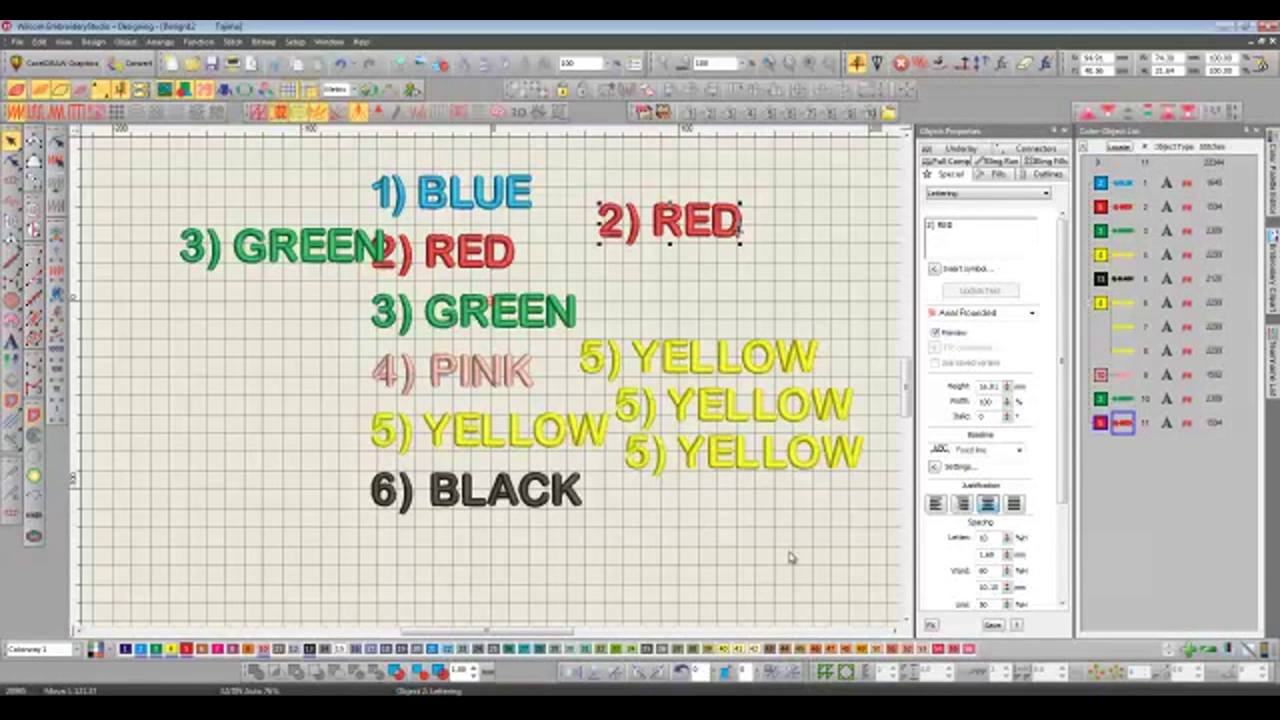
key("ctrl+a")
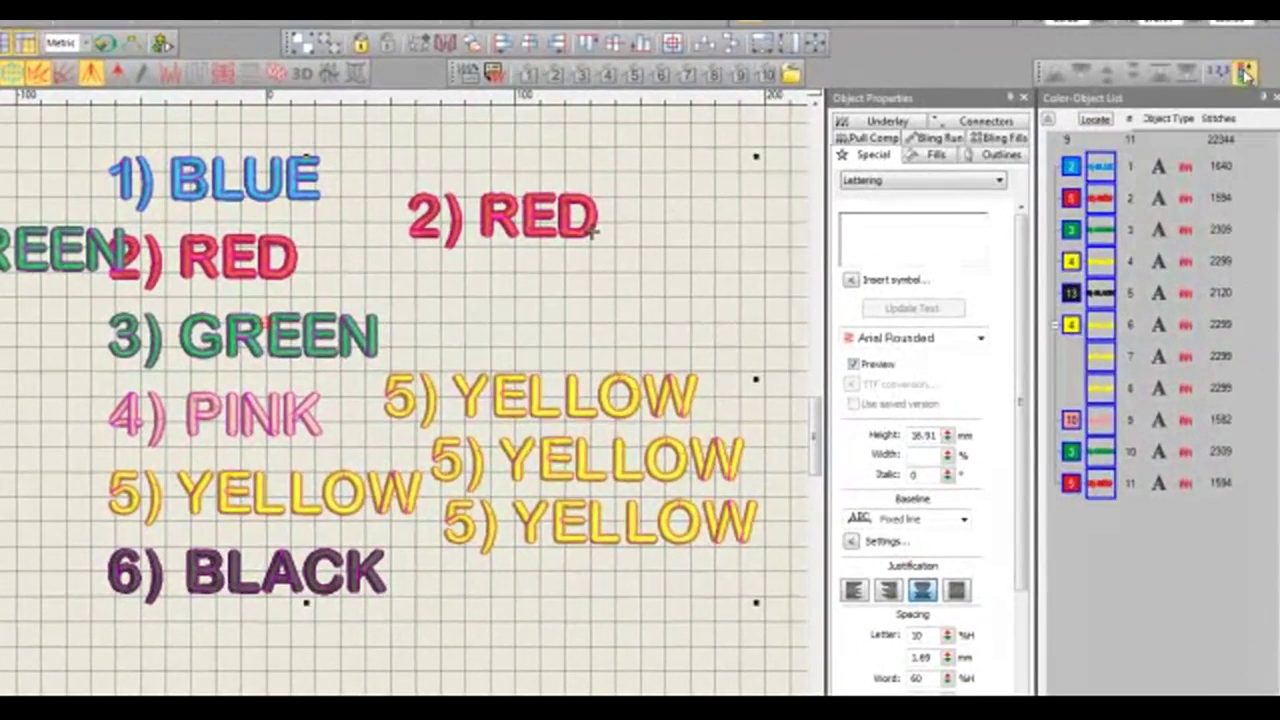
left_click(1232, 110)
left_click_drag(598, 314, 730, 100)
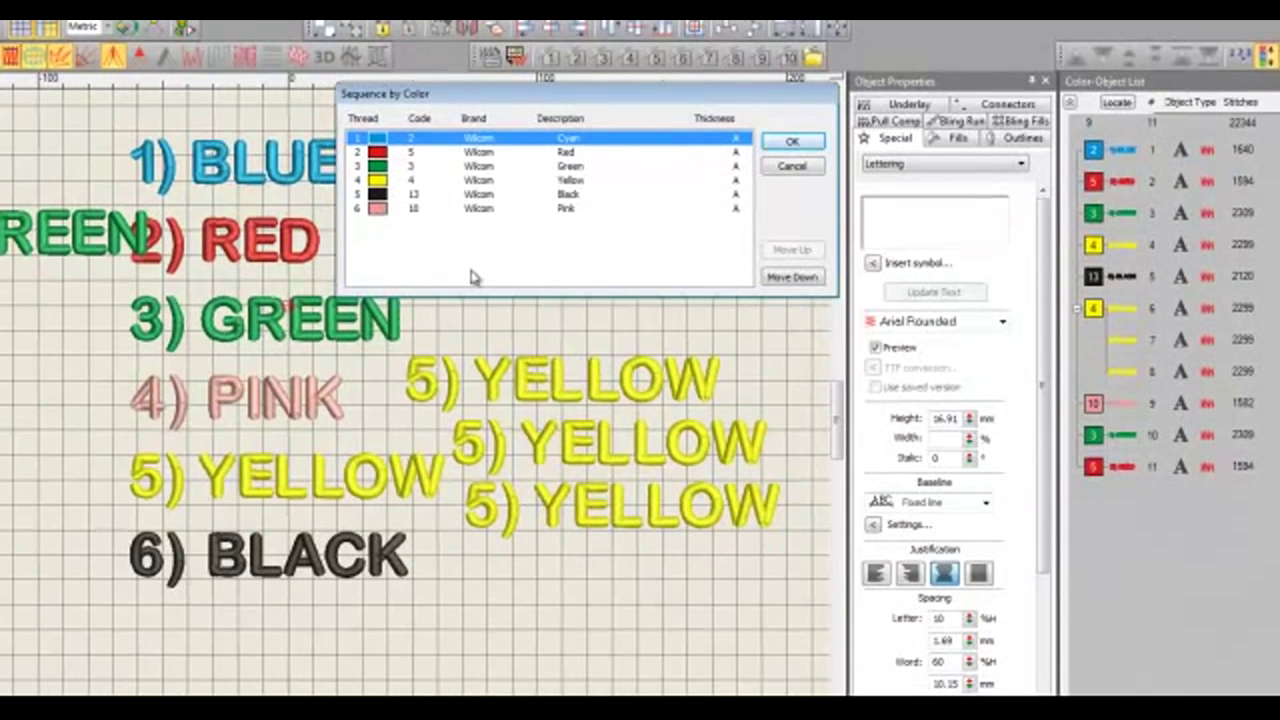
left_click(390, 167)
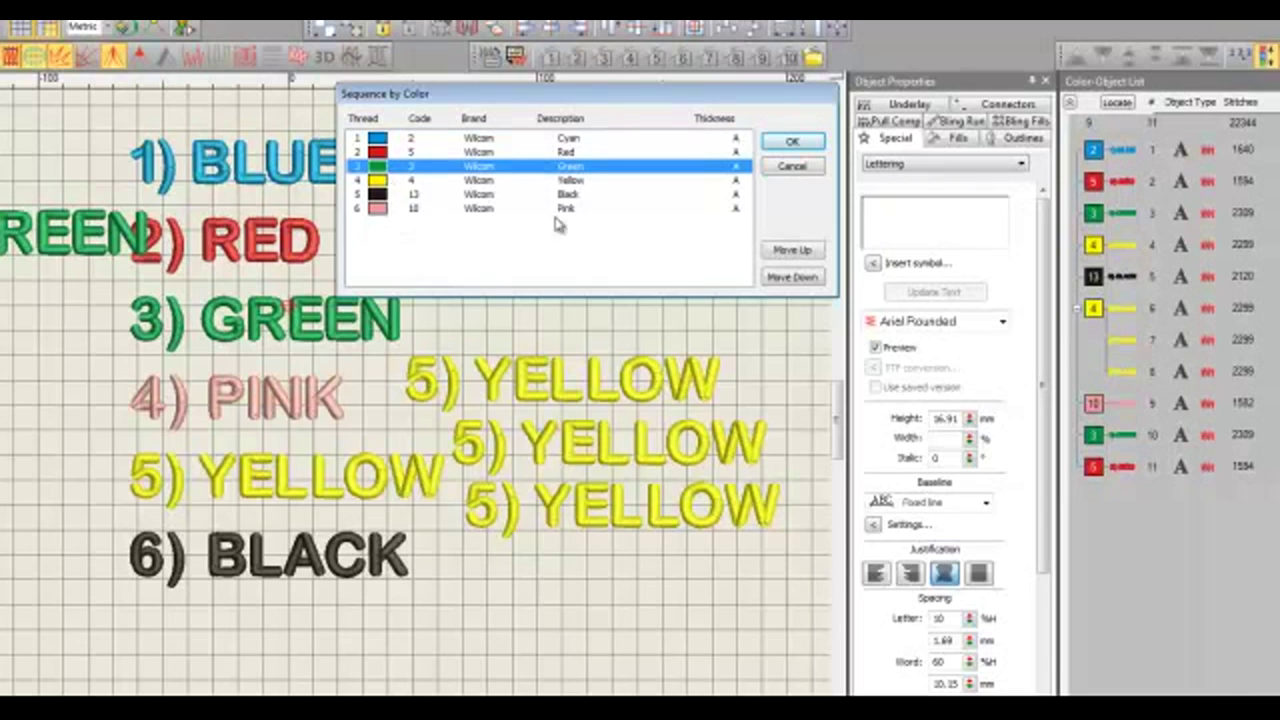
left_click(790, 250)
left_click(790, 250)
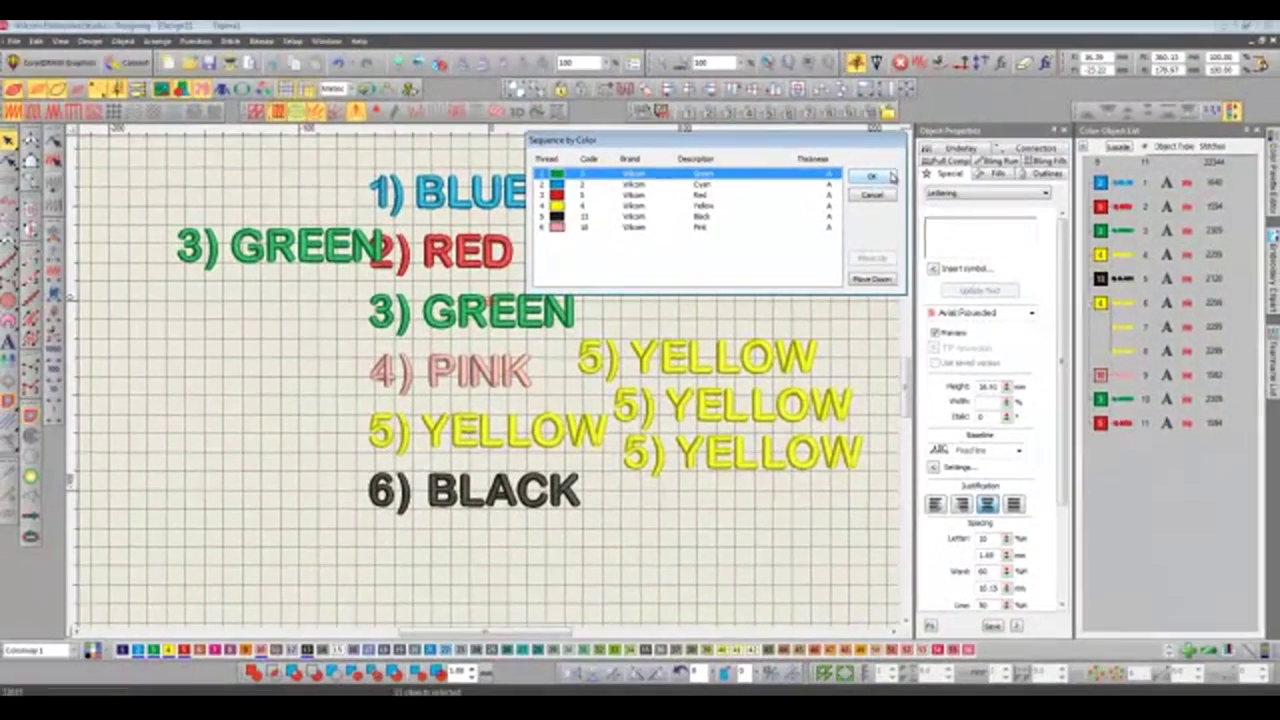
left_click(805, 143)
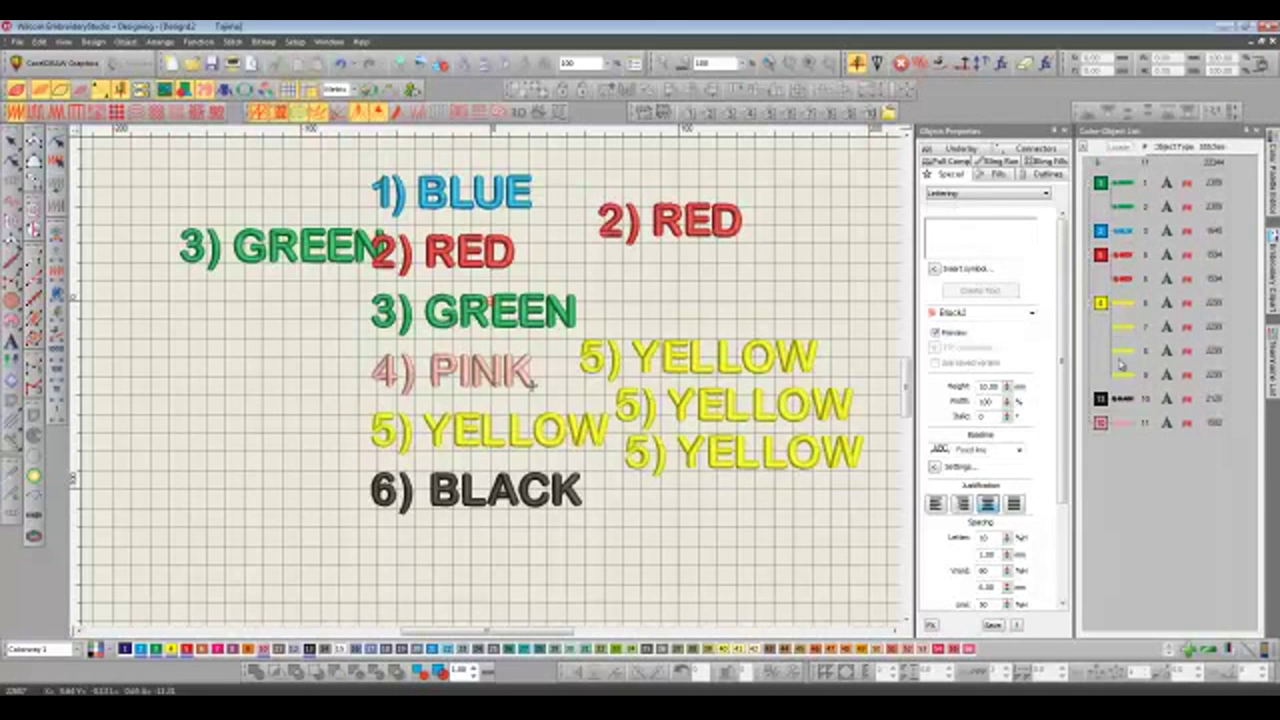
- Delete the YELLOW, BLACK and PINK lettering plus the extra RED and GREEN copies
key("0")
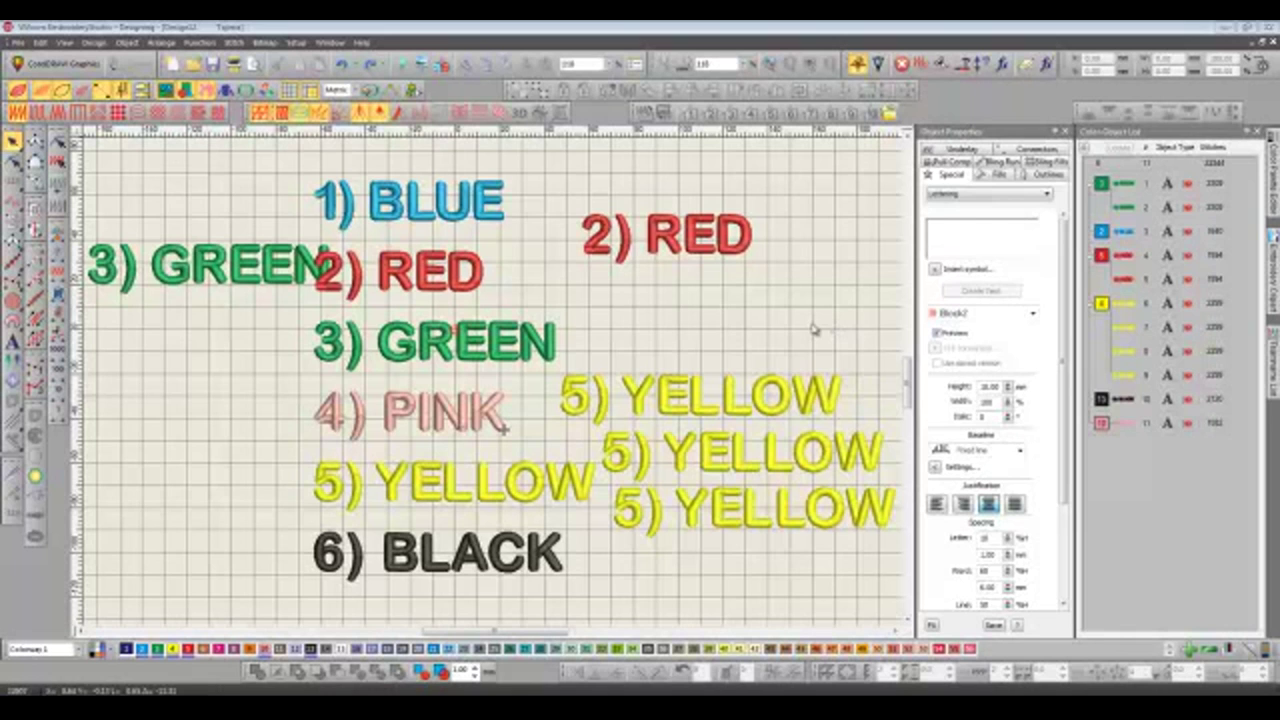
left_click(1100, 305)
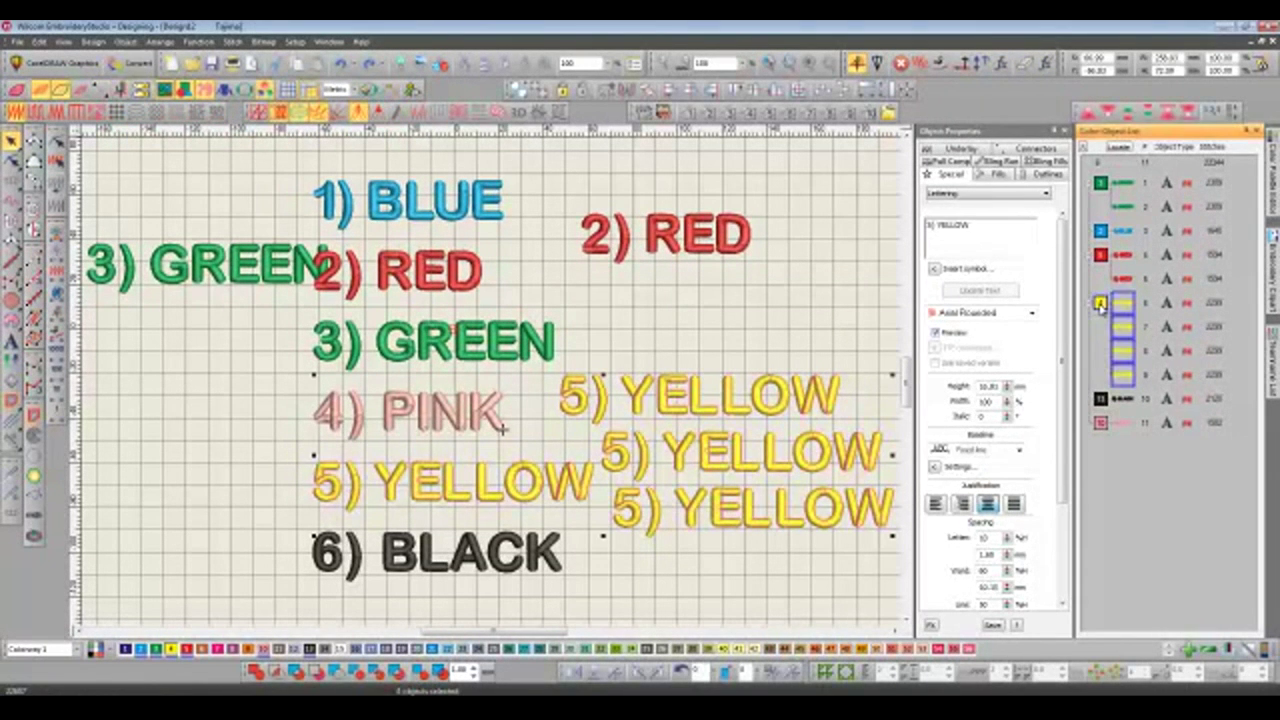
key("Delete")
left_click(1100, 303)
key("Delete")
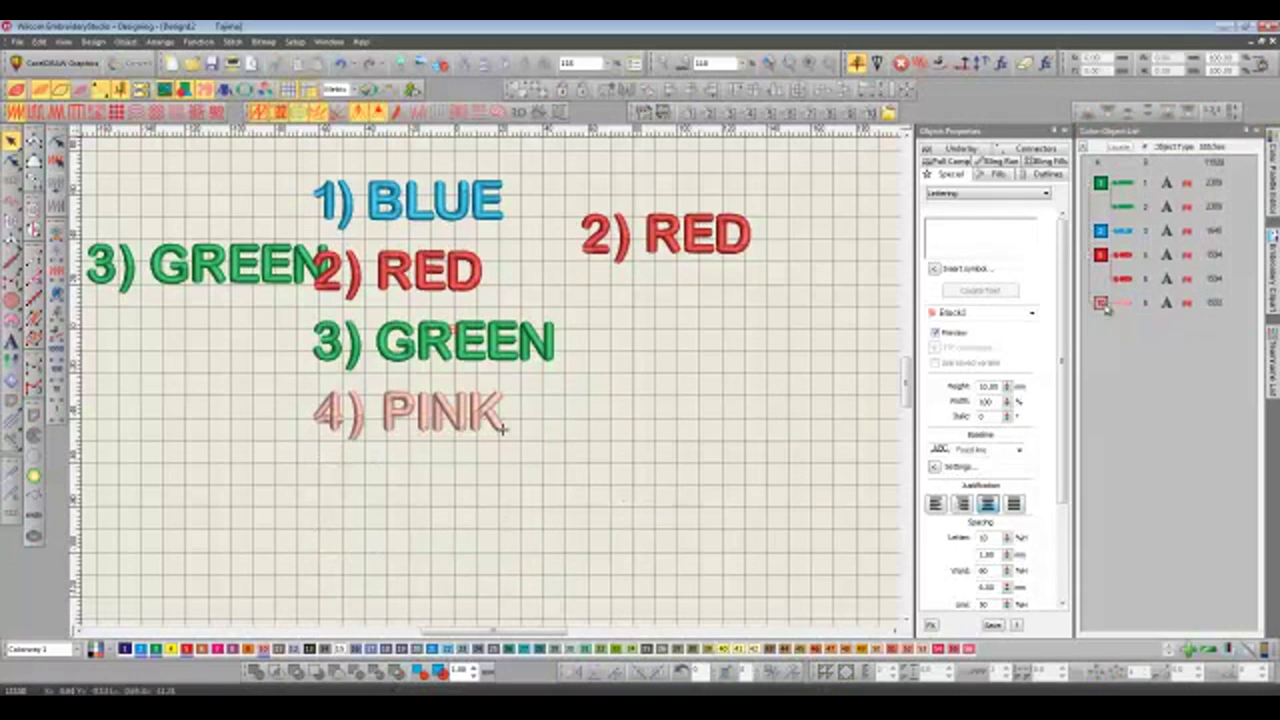
left_click(1101, 303)
key("Delete")
left_click(706, 246)
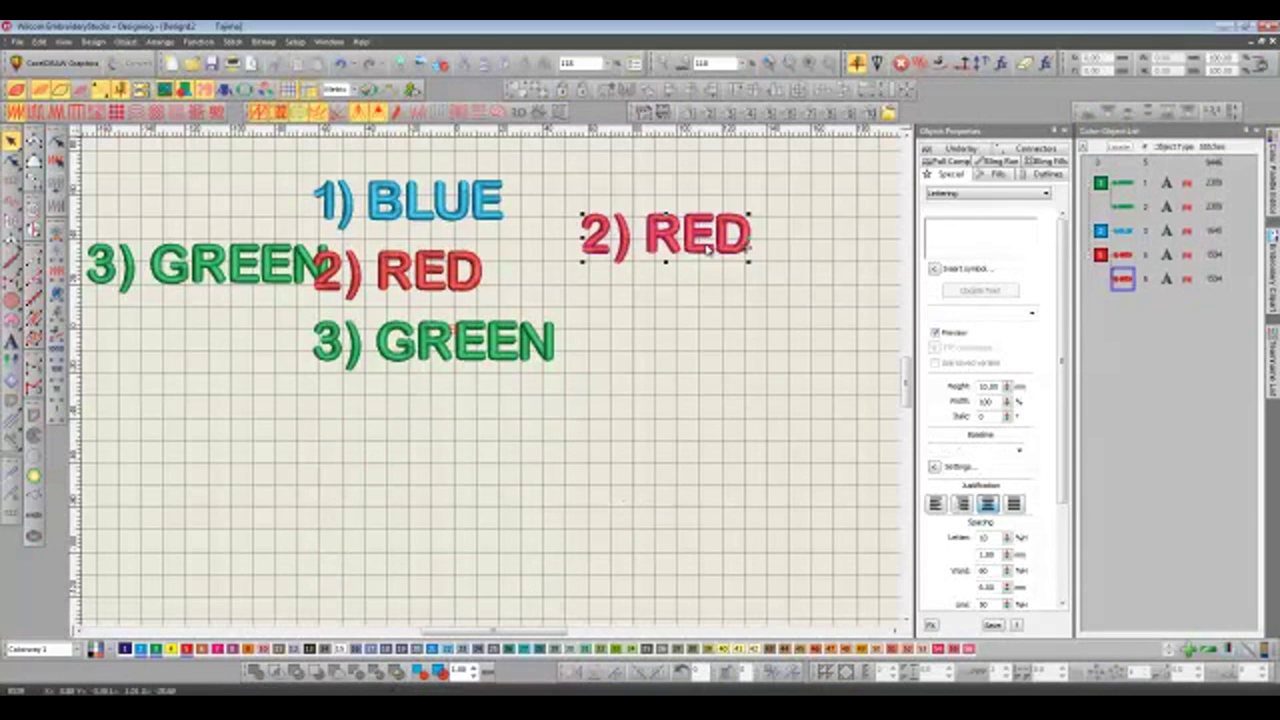
key("Delete")
left_click(88, 286)
key("Delete")
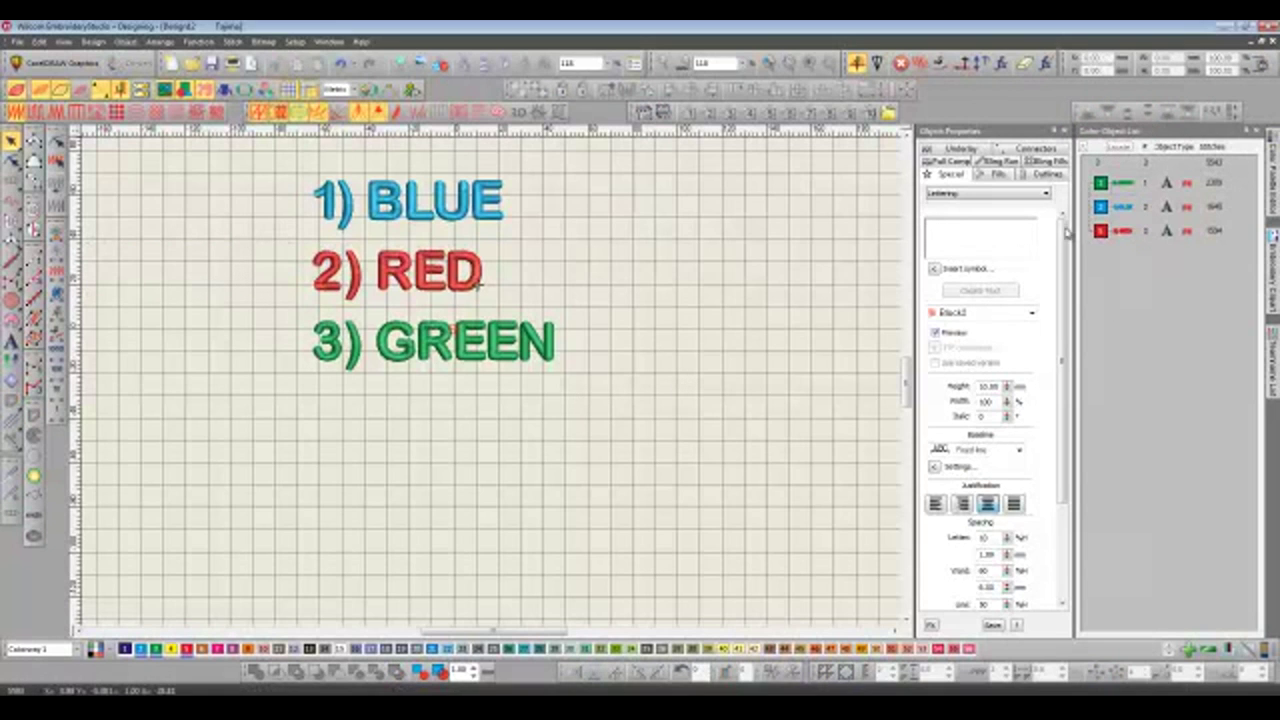
- Use Sequence by Select to order the lettering 1) BLUE, 2) RED, 3) GREEN
left_click(1117, 188)
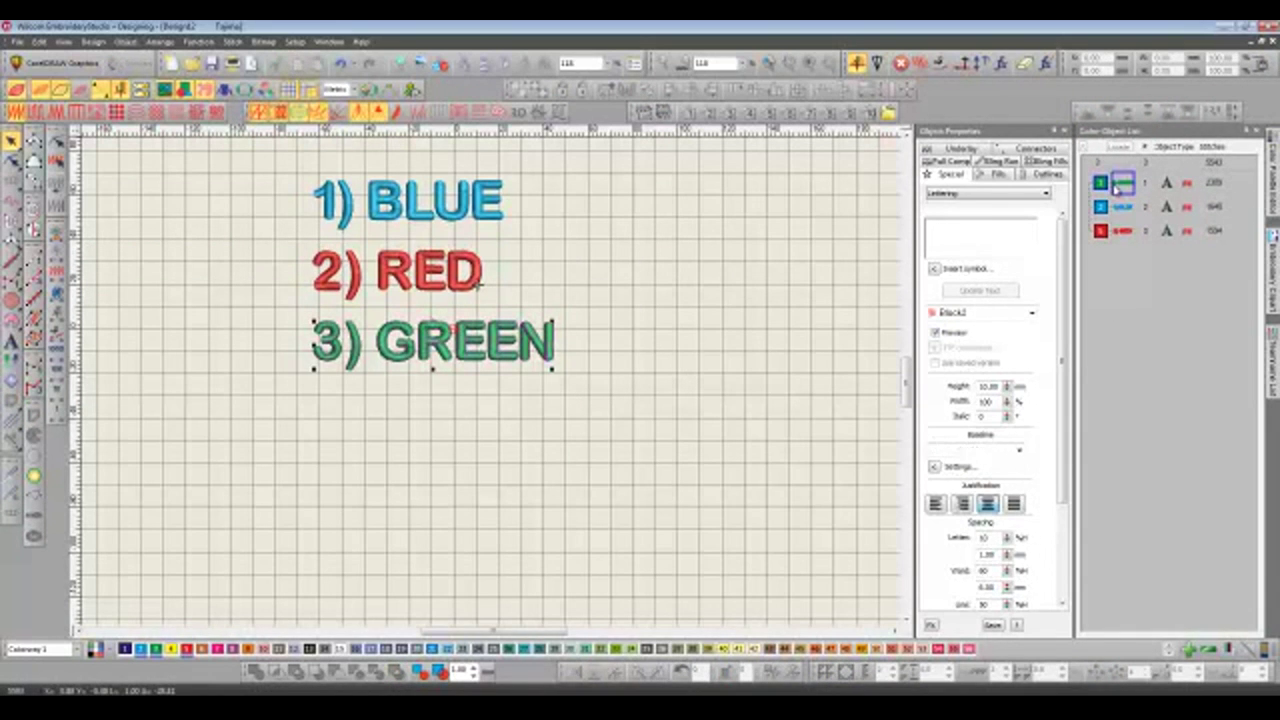
left_click(1122, 207)
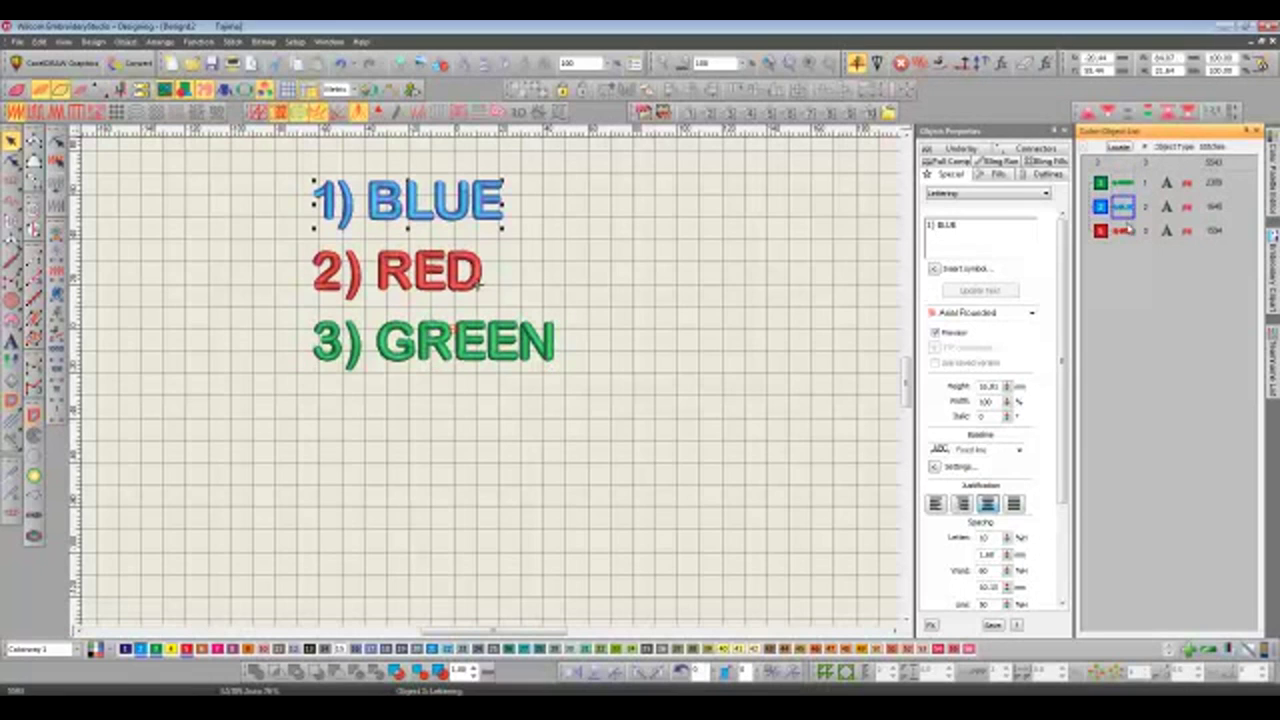
left_click(1117, 231)
left_click(680, 275)
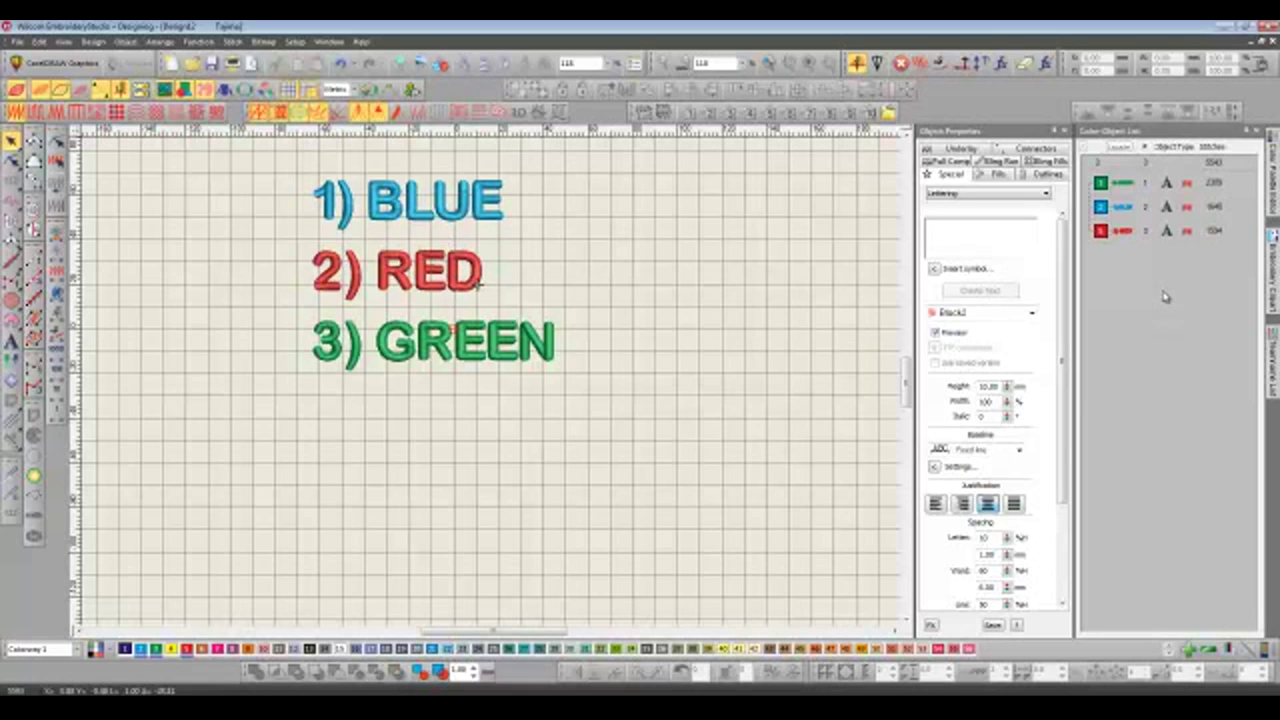
left_click(1122, 207)
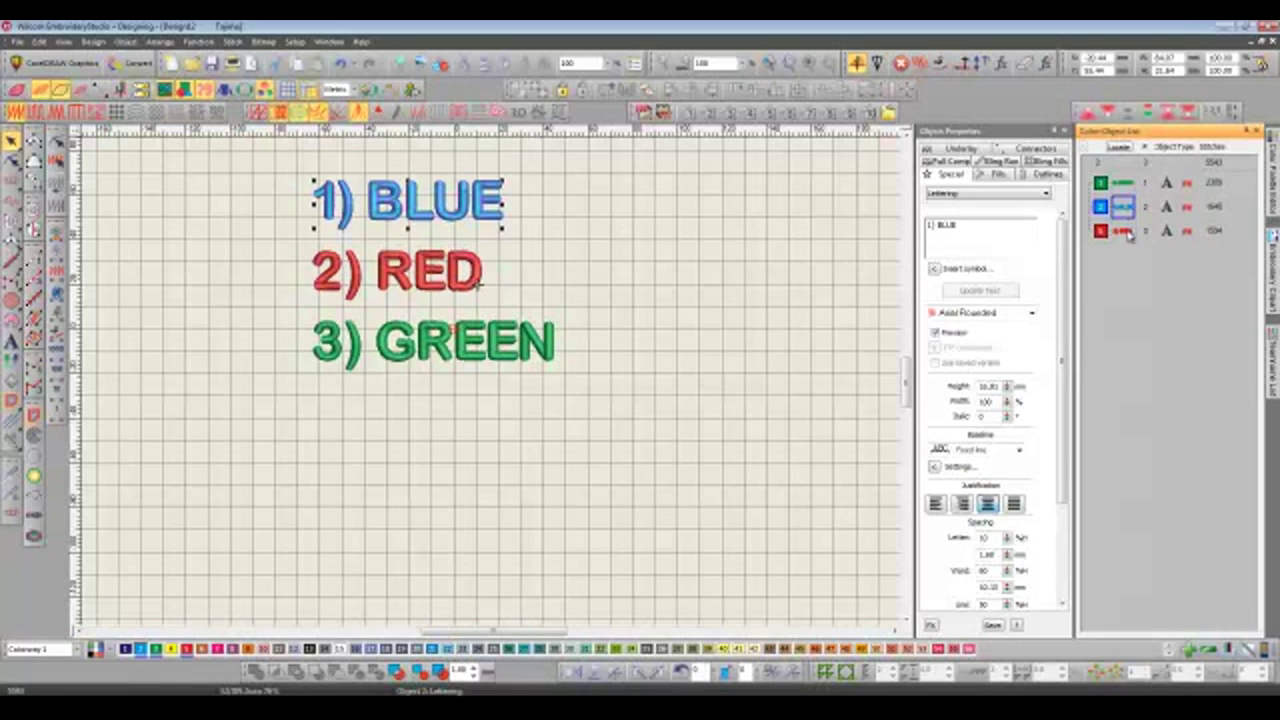
left_click(1128, 232, "ctrl")
left_click(1124, 184, "ctrl")
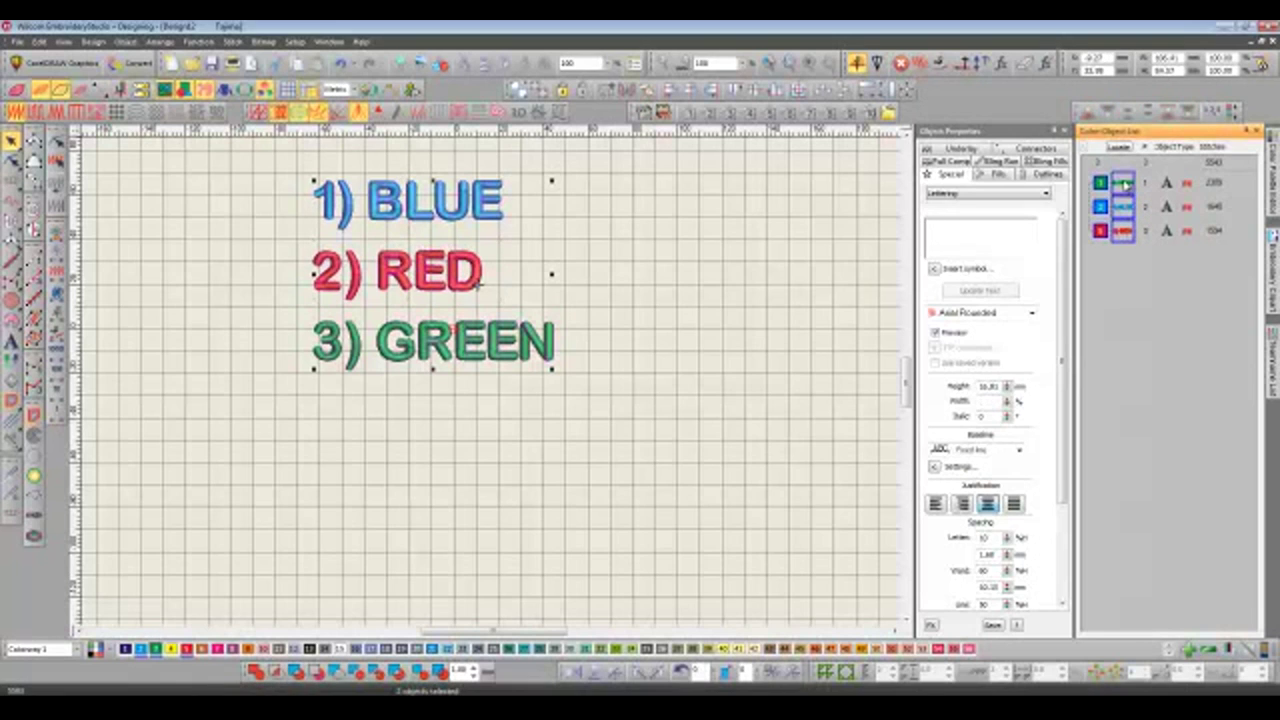
left_click(1210, 110)
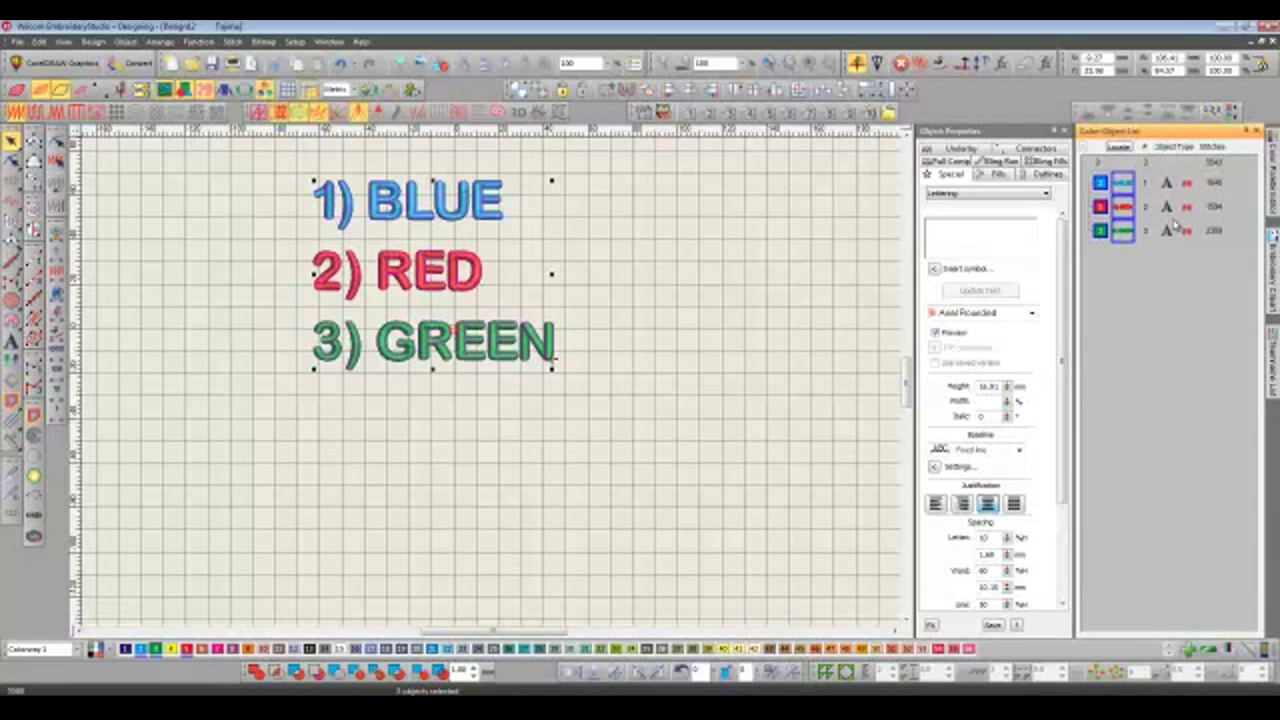
key("Escape")
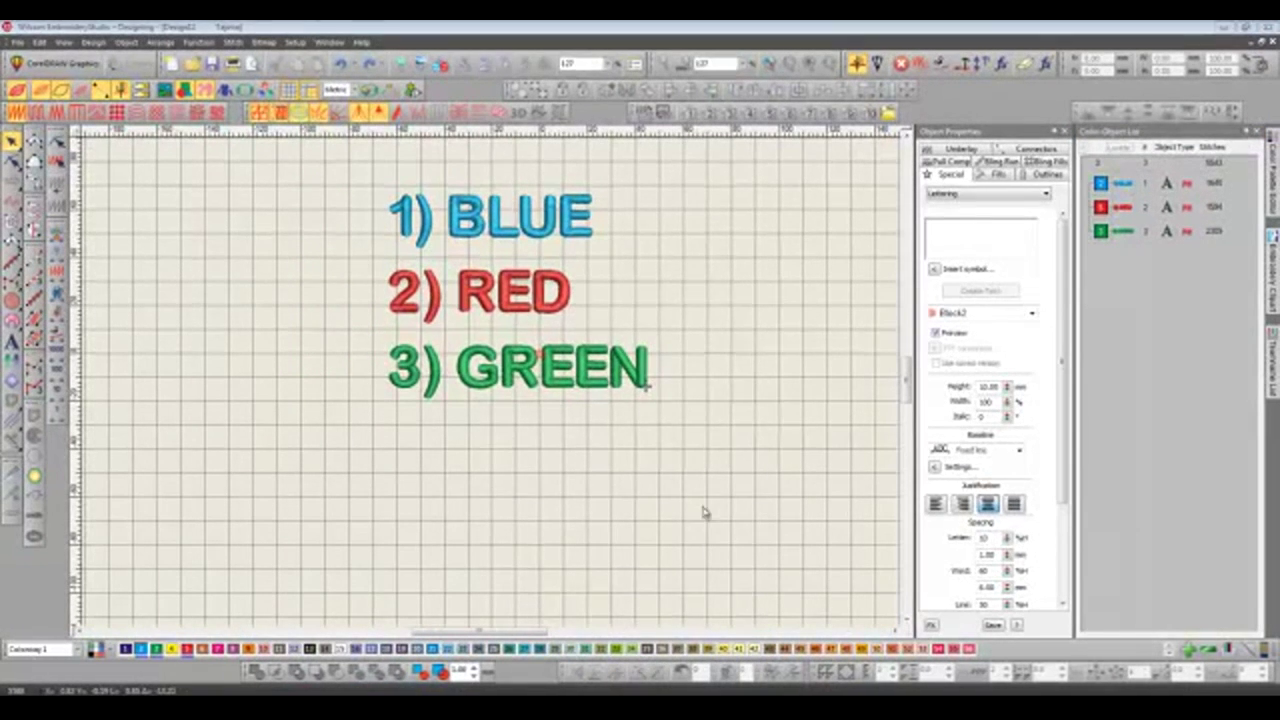
- Delete the RED and GREEN lettering, zoom to fit BLUE, and turn off TrueView
left_click_drag(288, 448, 713, 262)
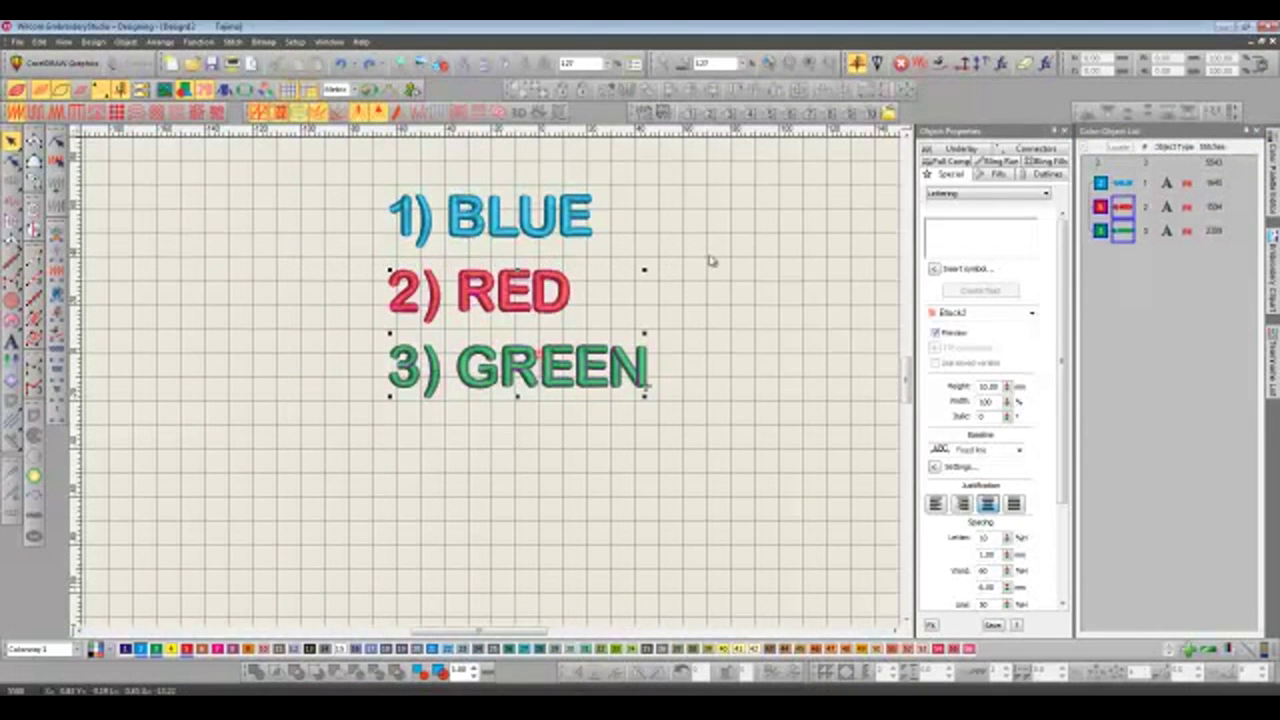
key("Delete")
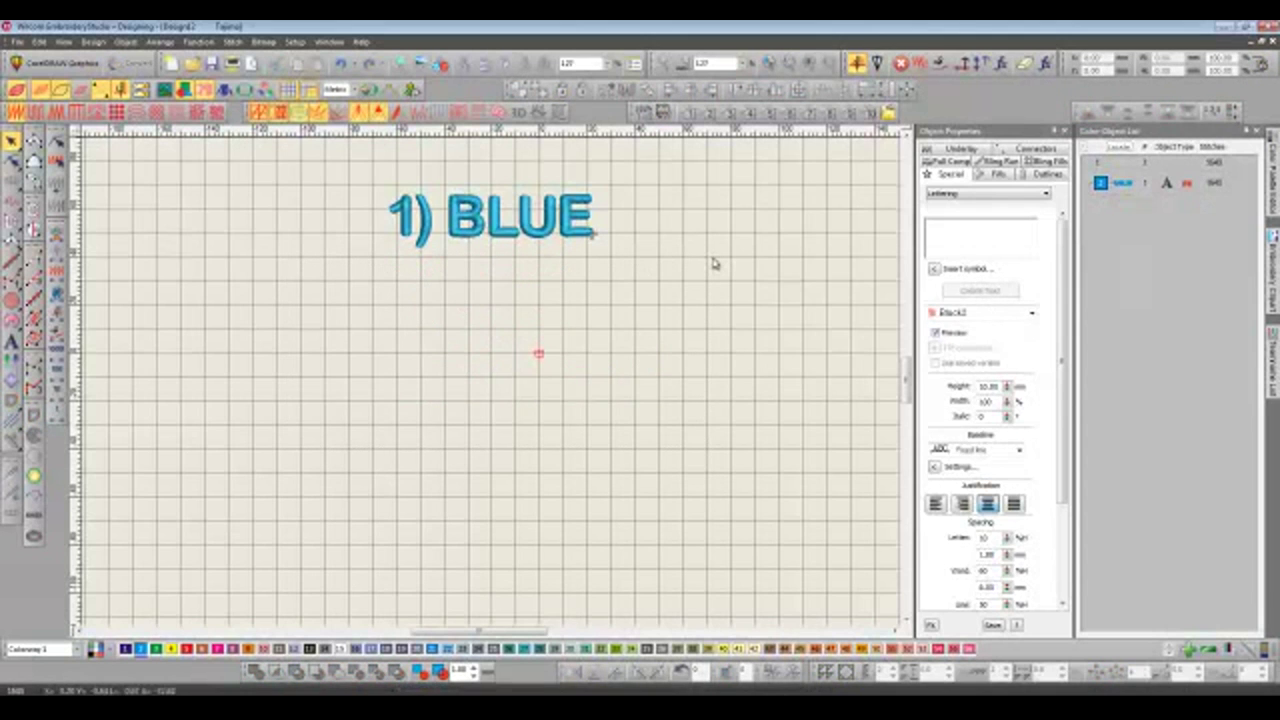
key("0")
key("t")
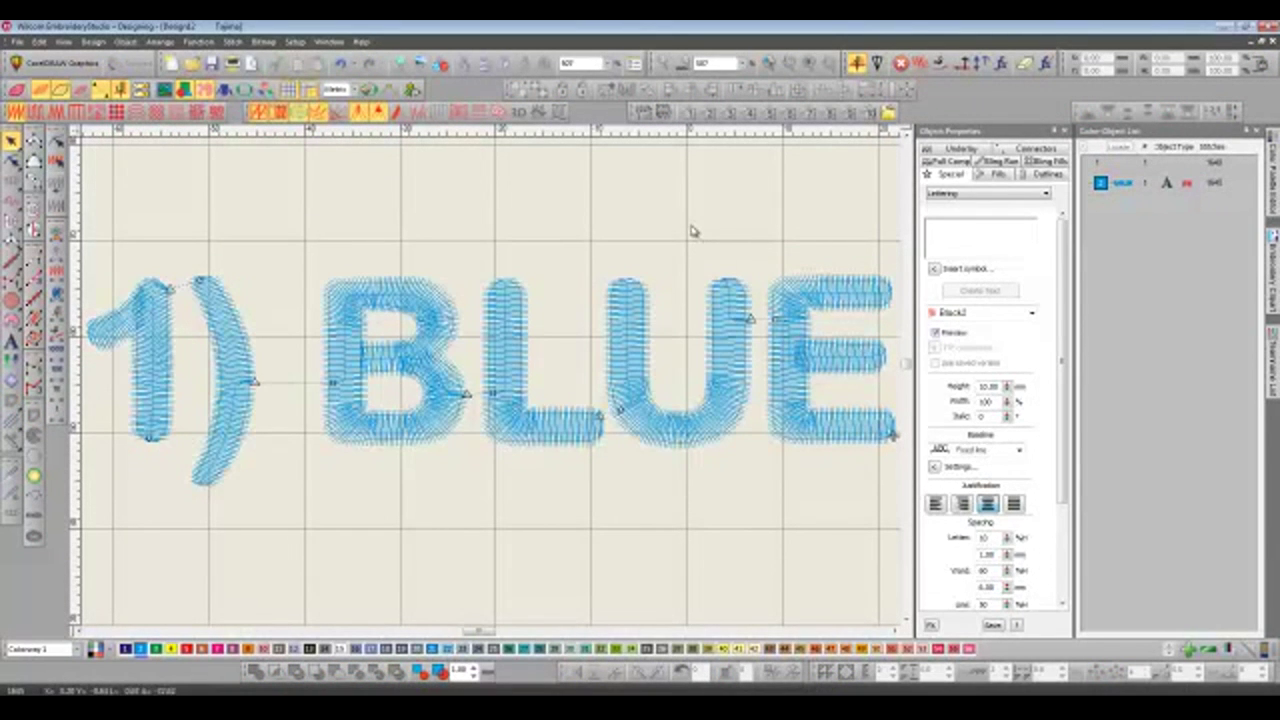
- Replay the 1) BLUE stitch-out in Slow Redraw, adjusting speed and the starting stitch
key("shift+r")
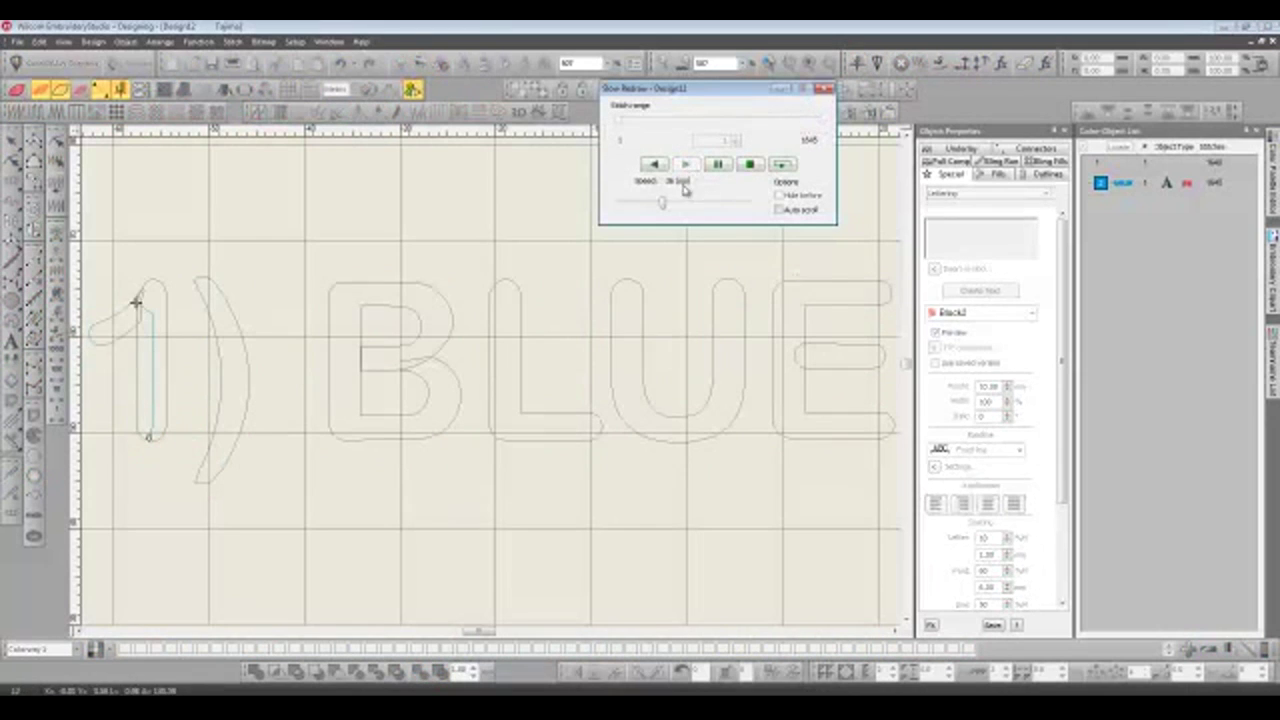
left_click_drag(661, 203, 679, 231)
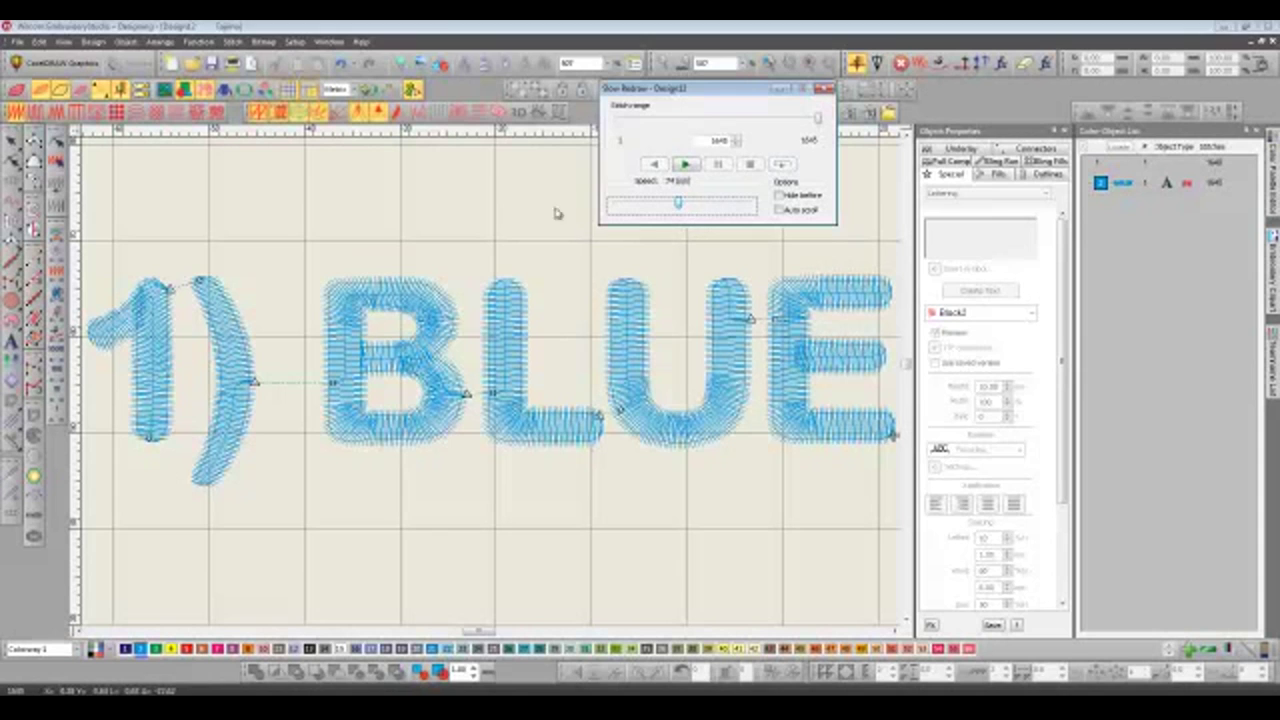
left_click(501, 174)
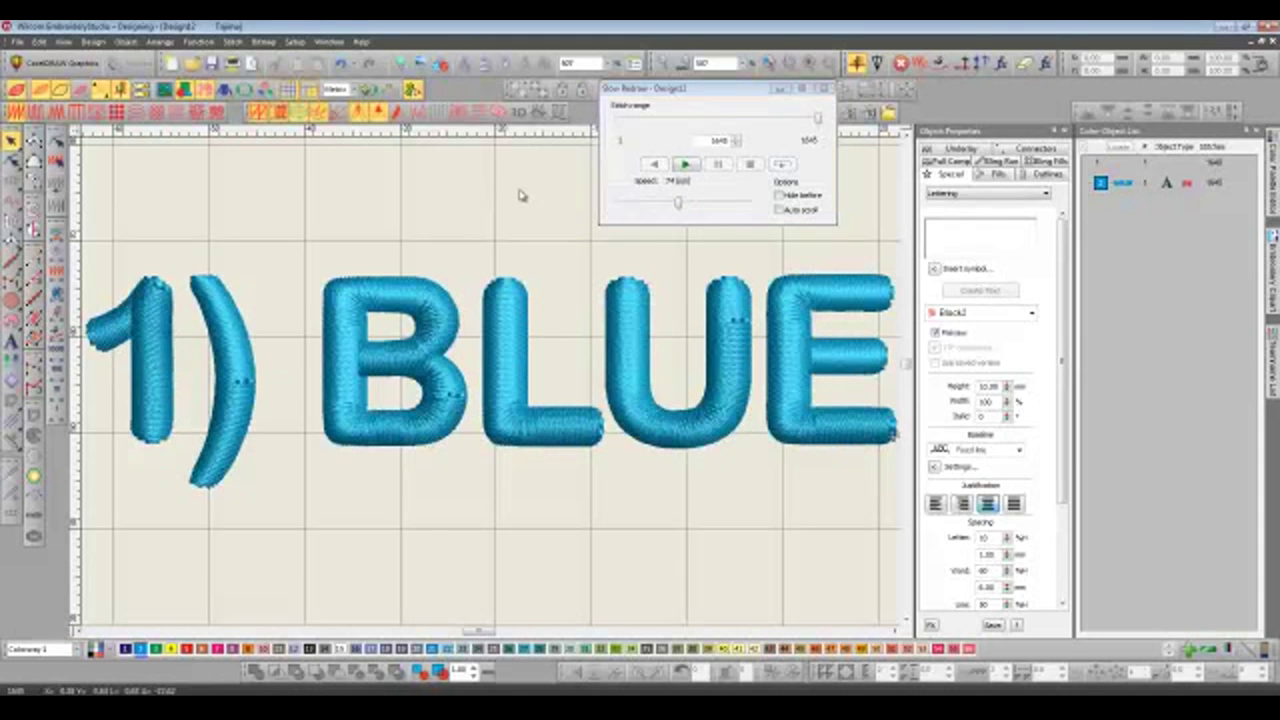
left_click(686, 166)
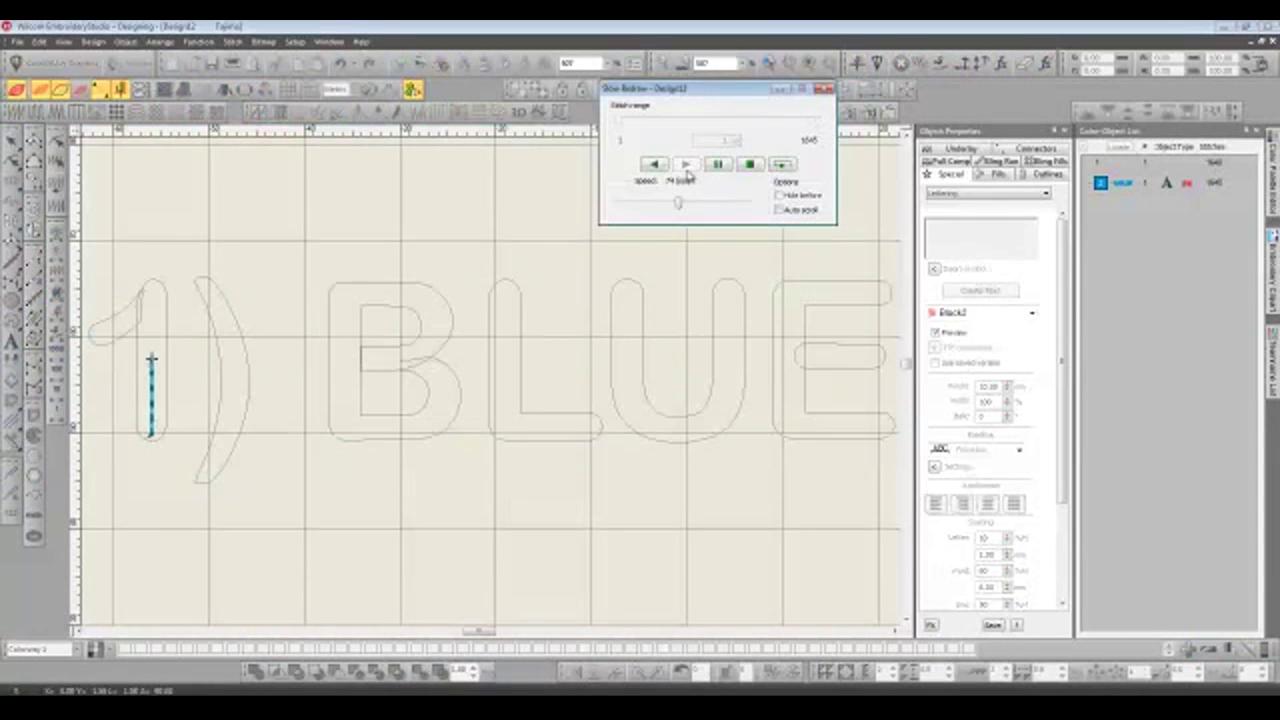
left_click(678, 205)
left_click_drag(678, 205, 710, 234)
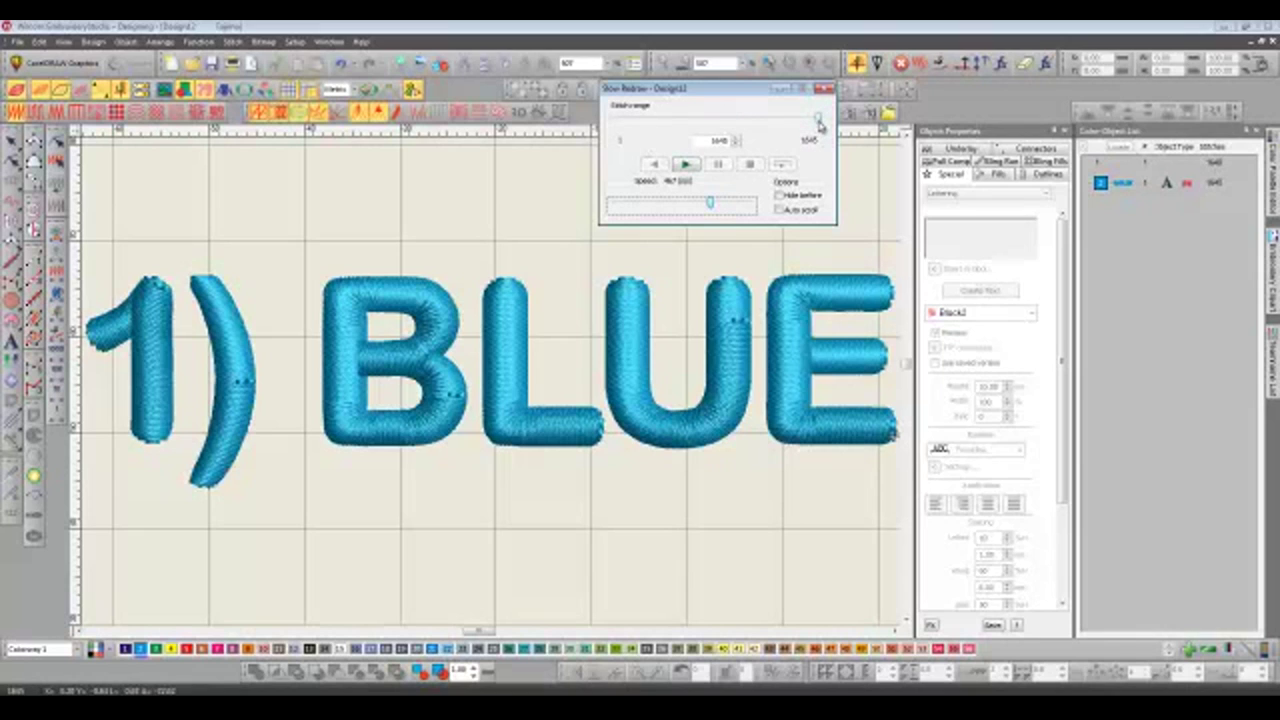
left_click_drag(819, 122, 721, 148)
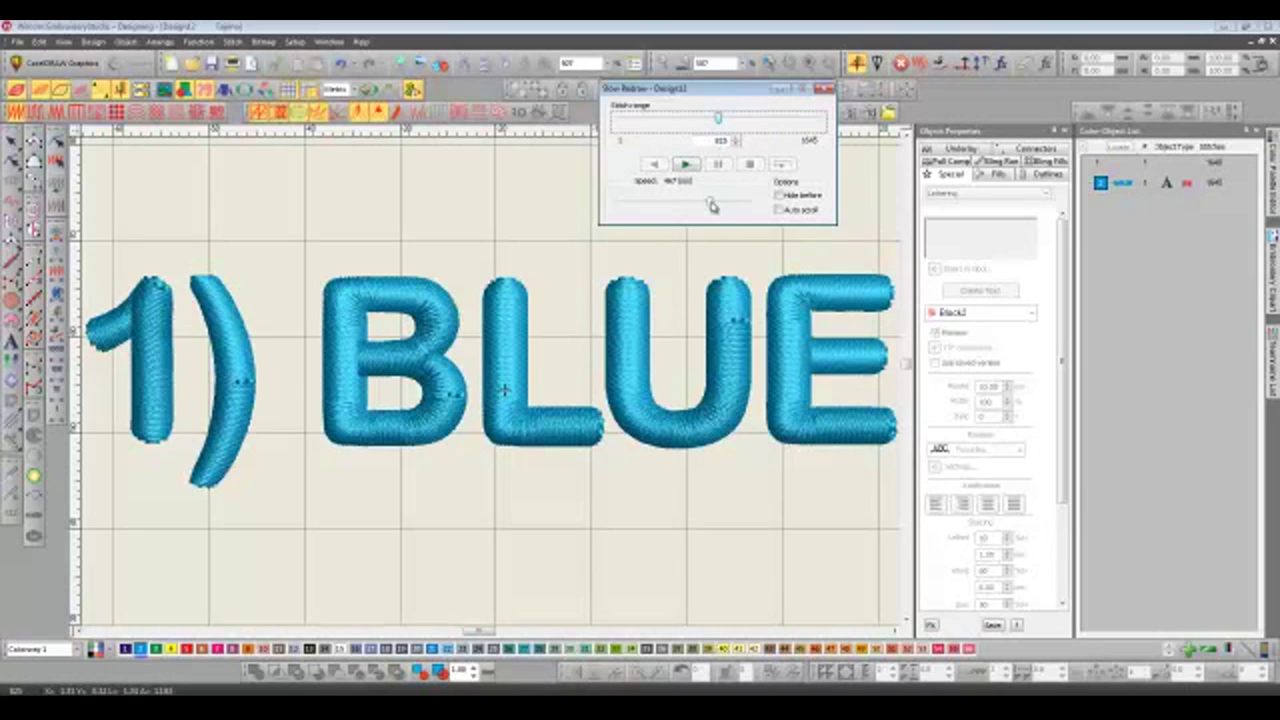
left_click_drag(712, 206, 645, 204)
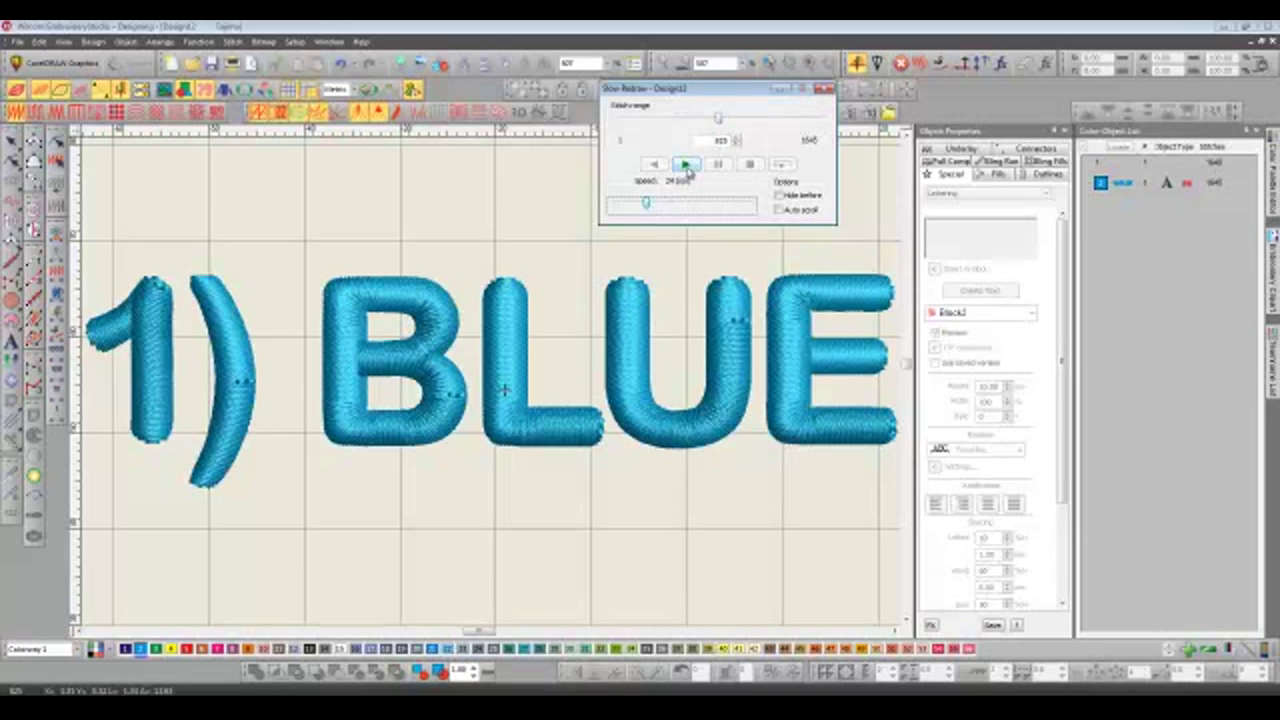
left_click(686, 165)
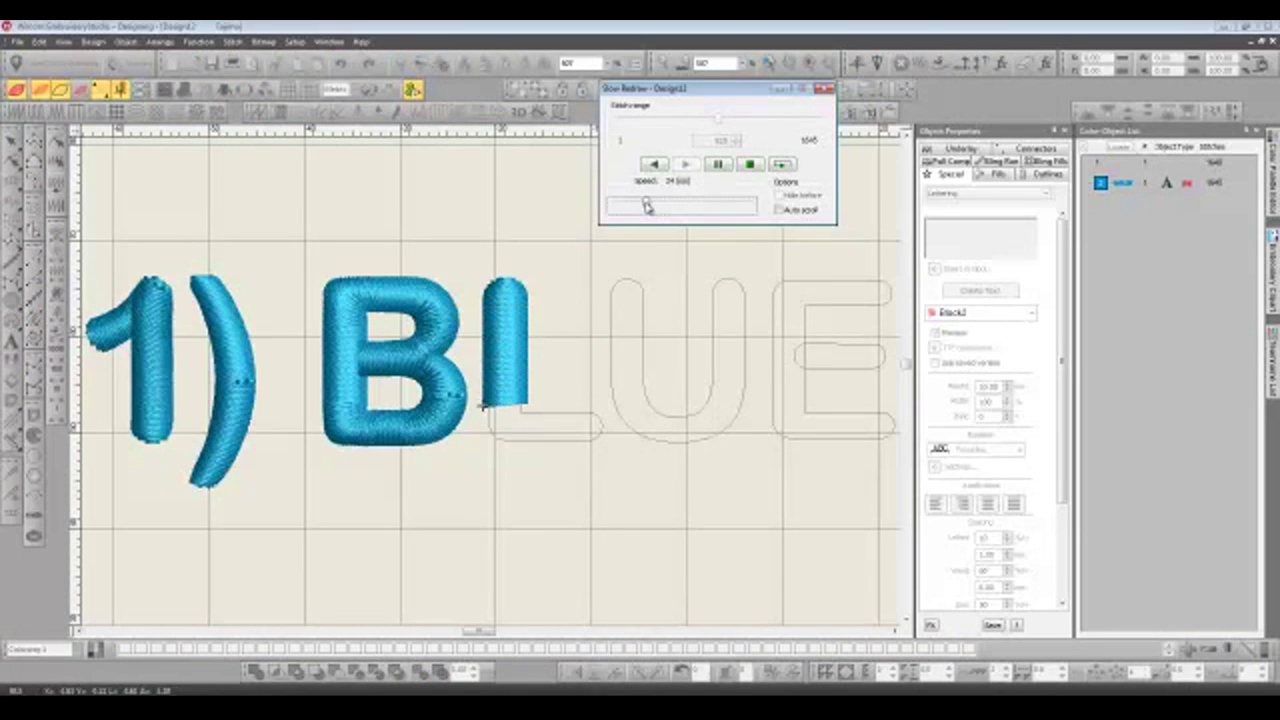
left_click_drag(645, 205, 669, 205)
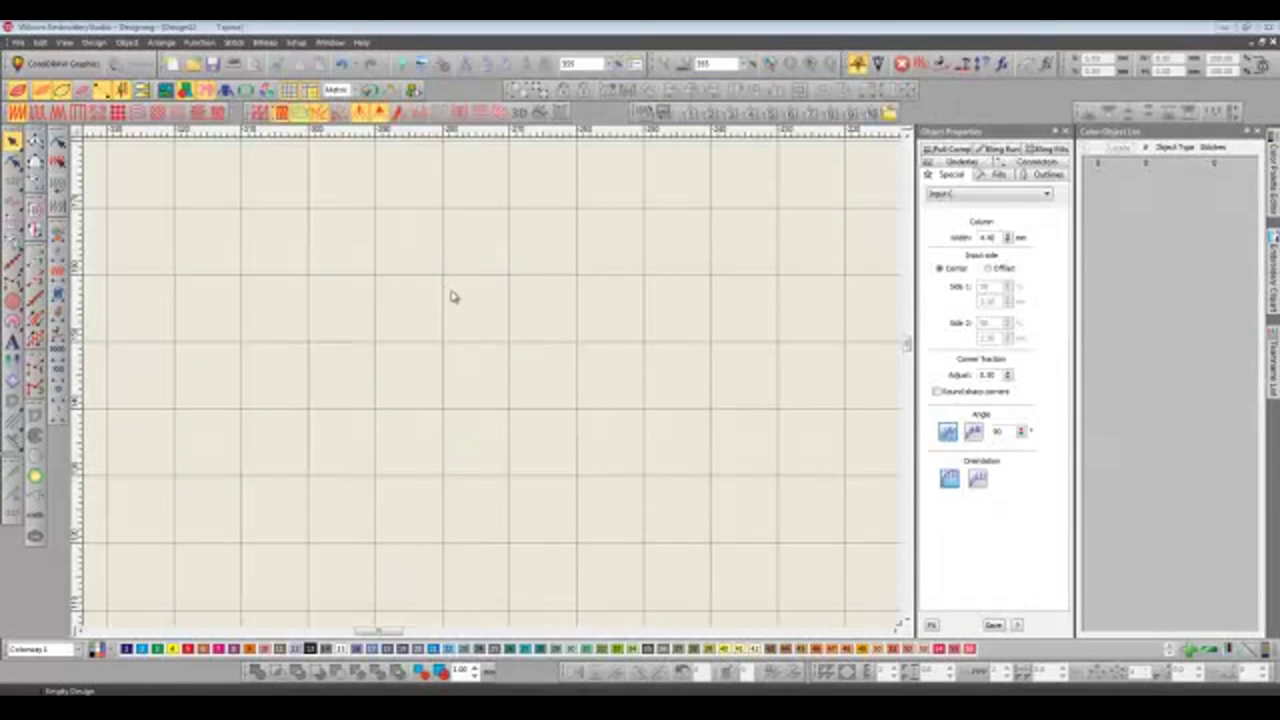
- Digitize a curved satin column with Input C through three points
left_click(33, 181)
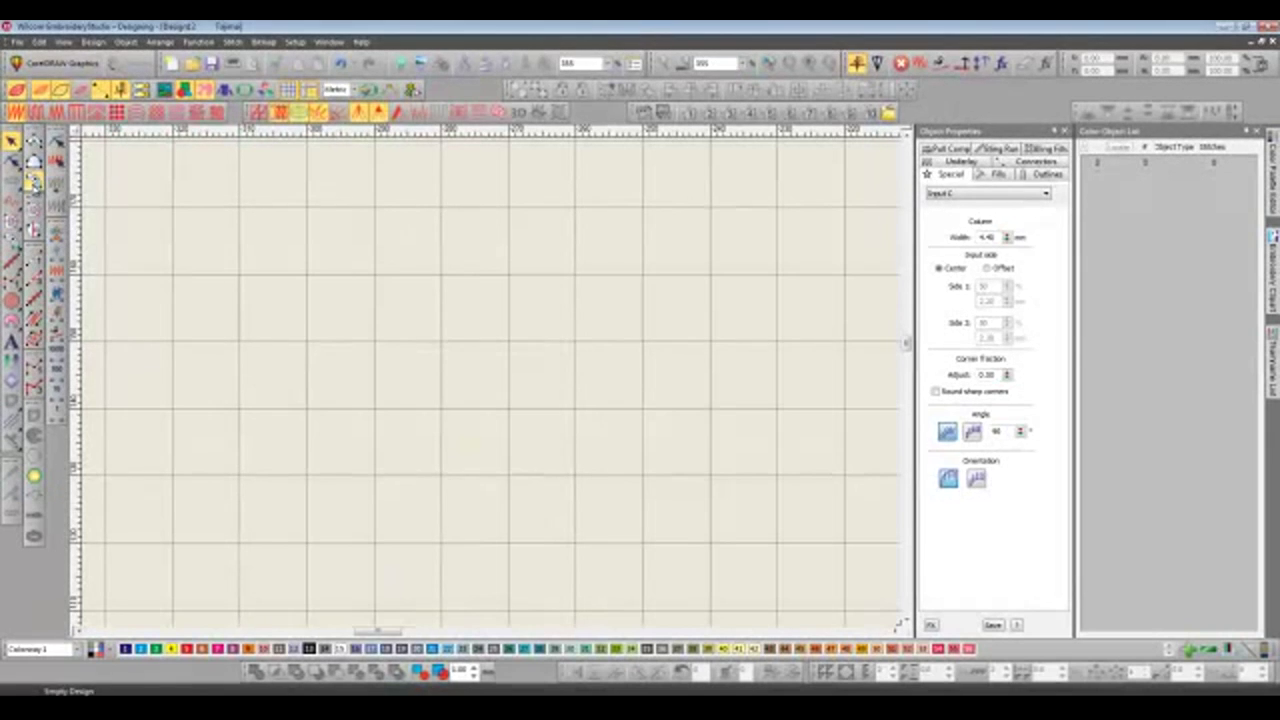
left_click(292, 390)
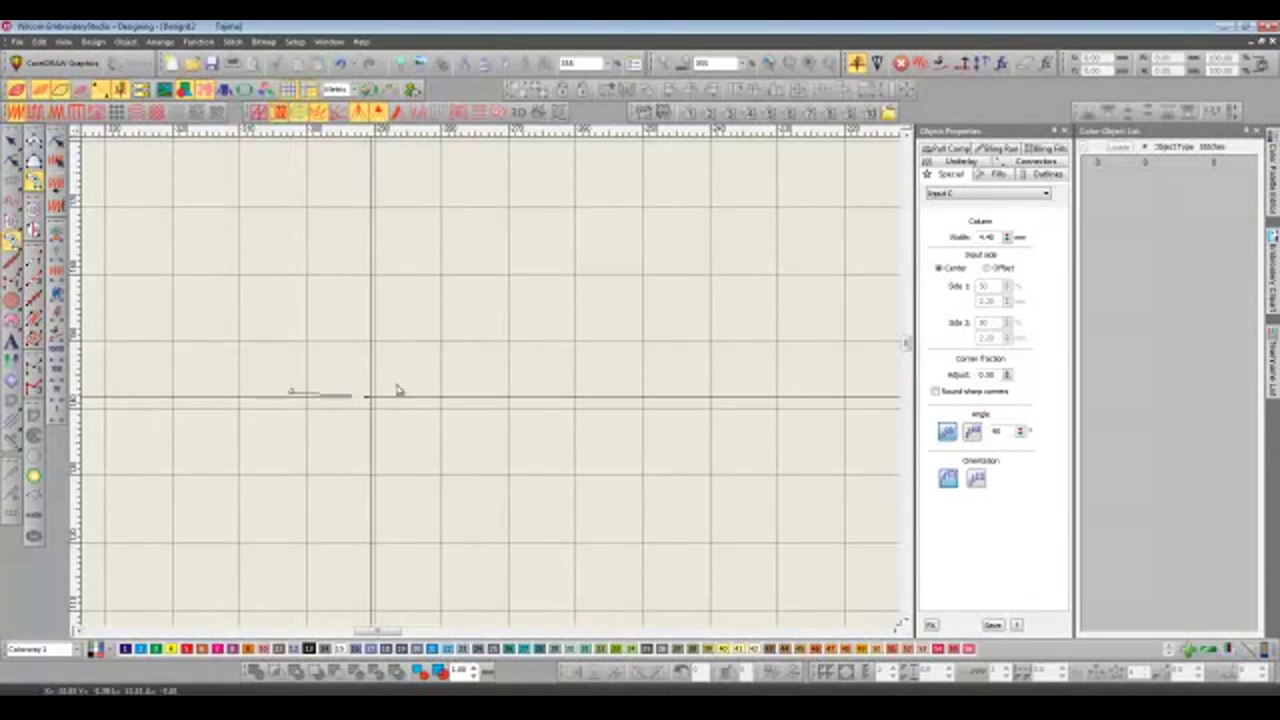
left_click(464, 361)
left_click(620, 390)
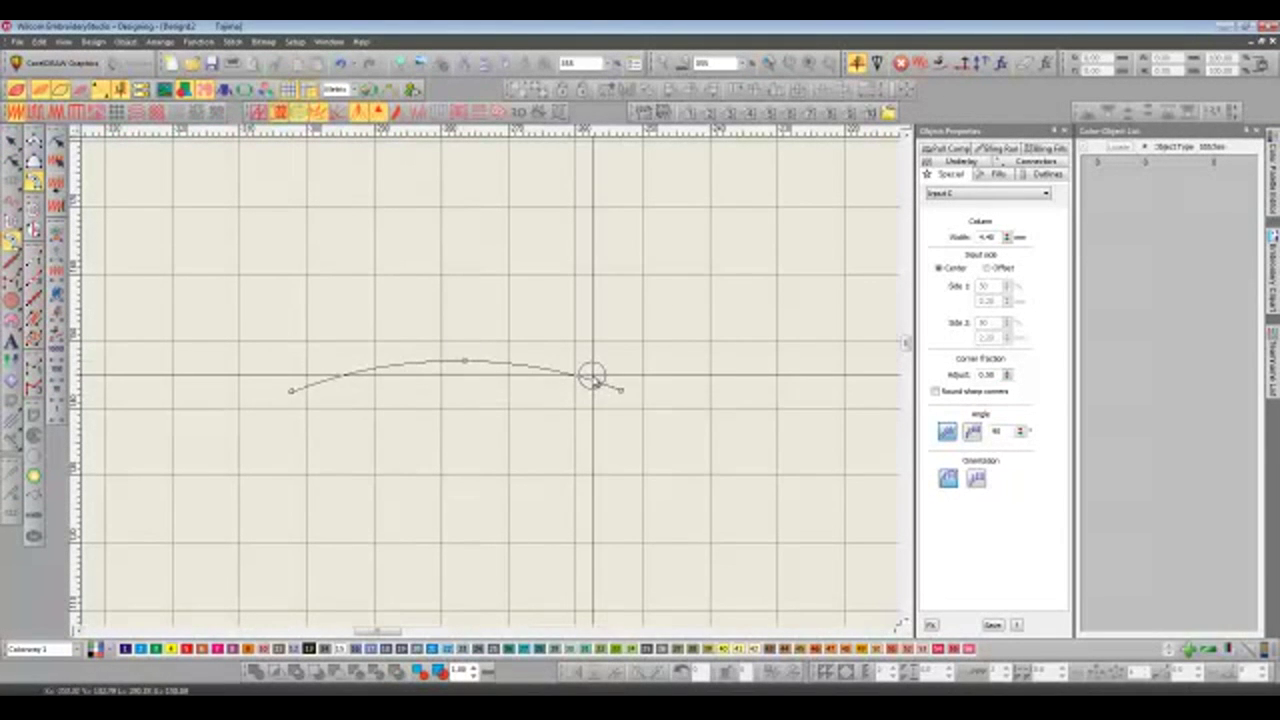
key("Return")
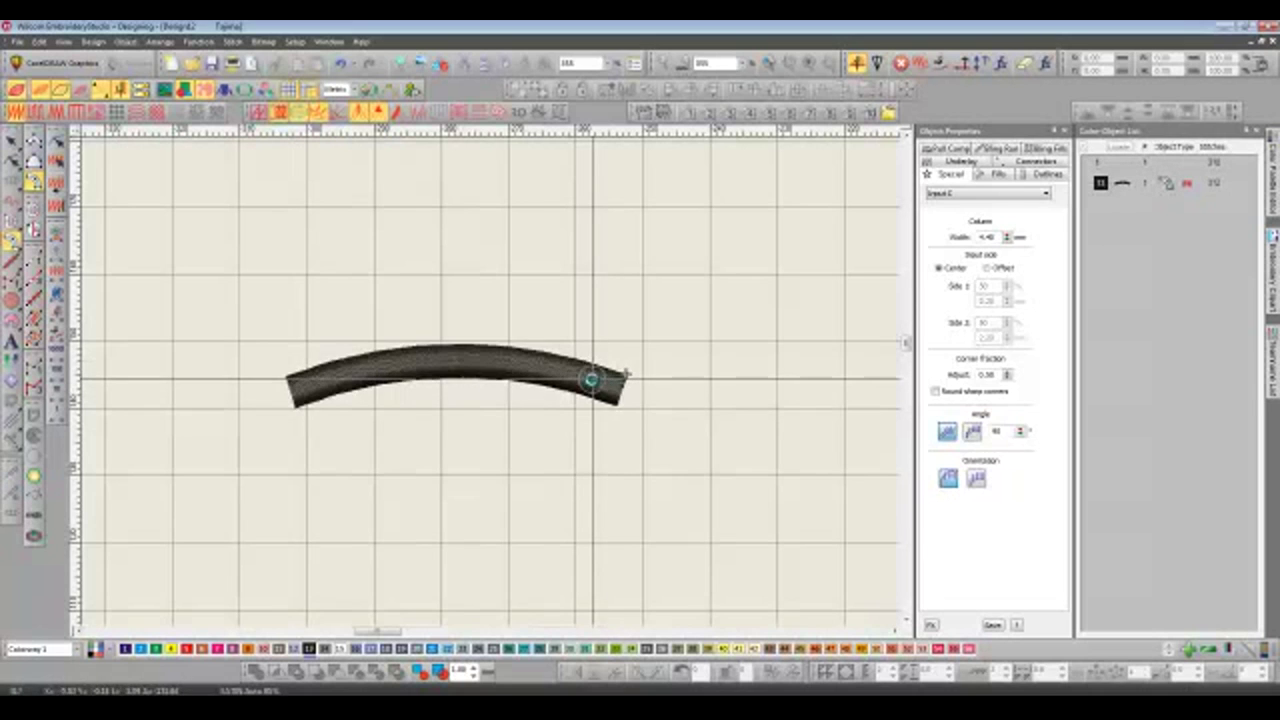
- Reshape the column's left end into a slanted cut by moving its bottom-left node
key("z")
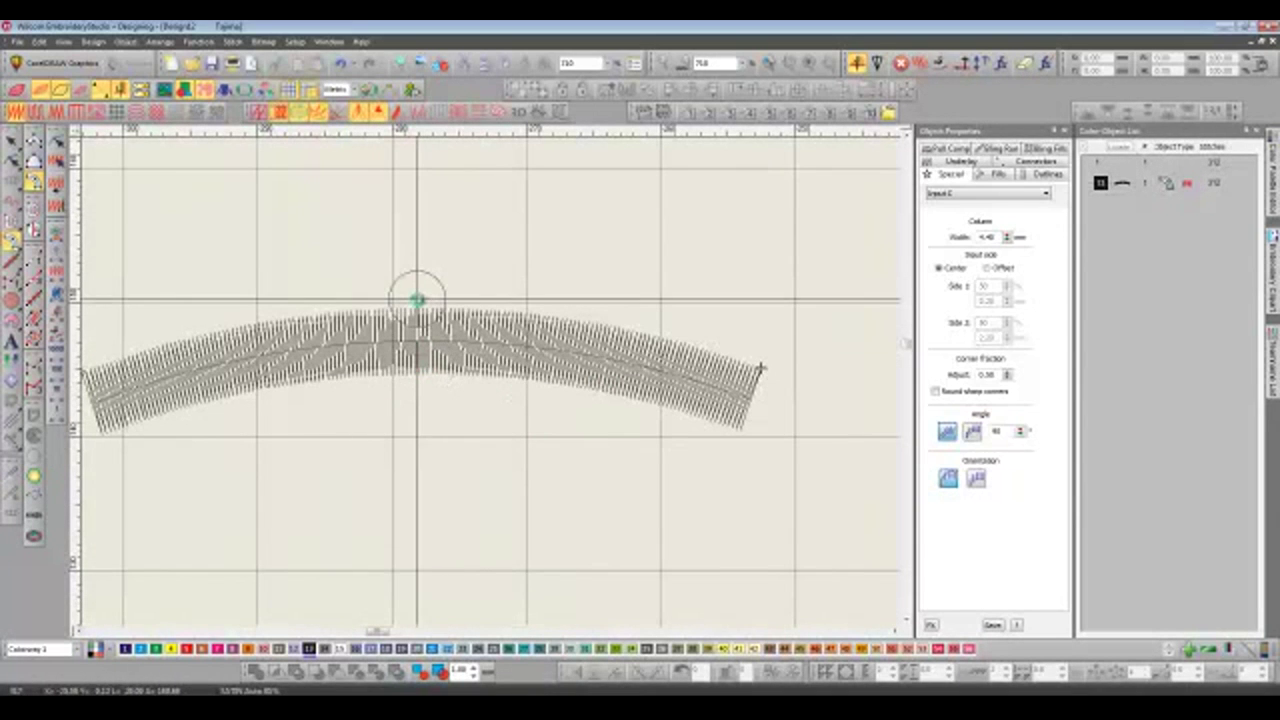
scroll(443, 283, "left", 5)
key("z")
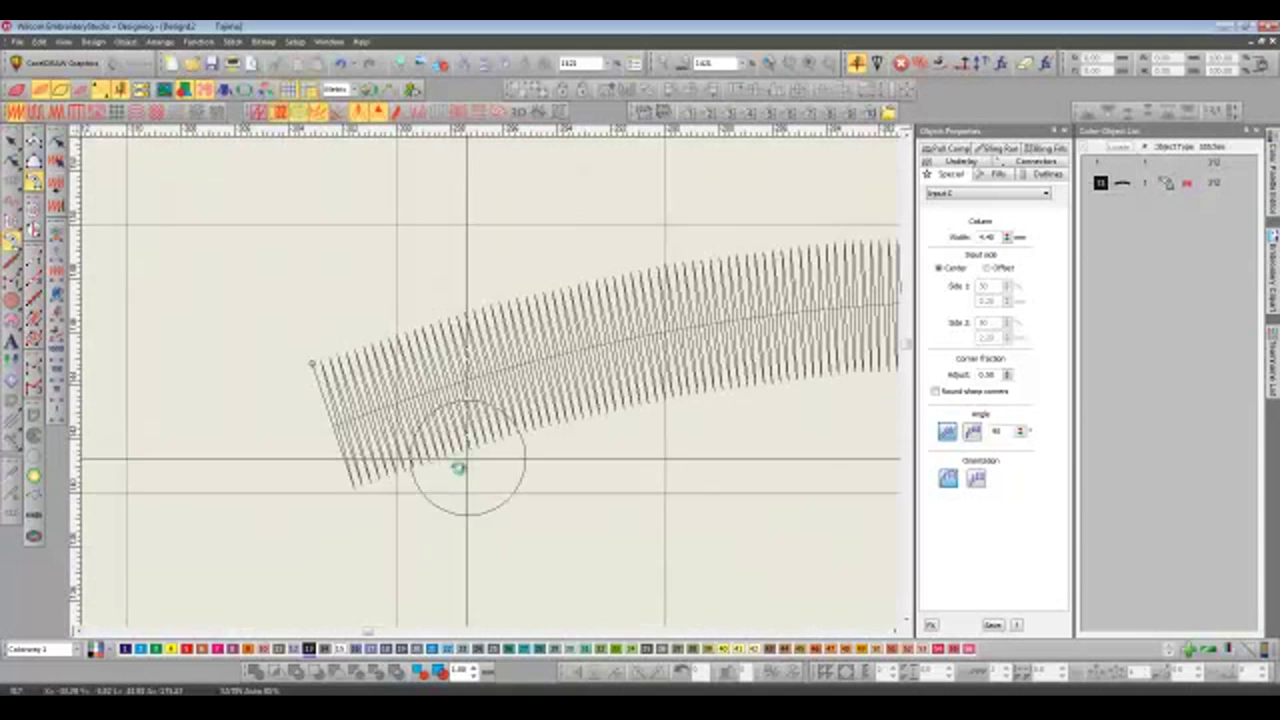
left_click(12, 160)
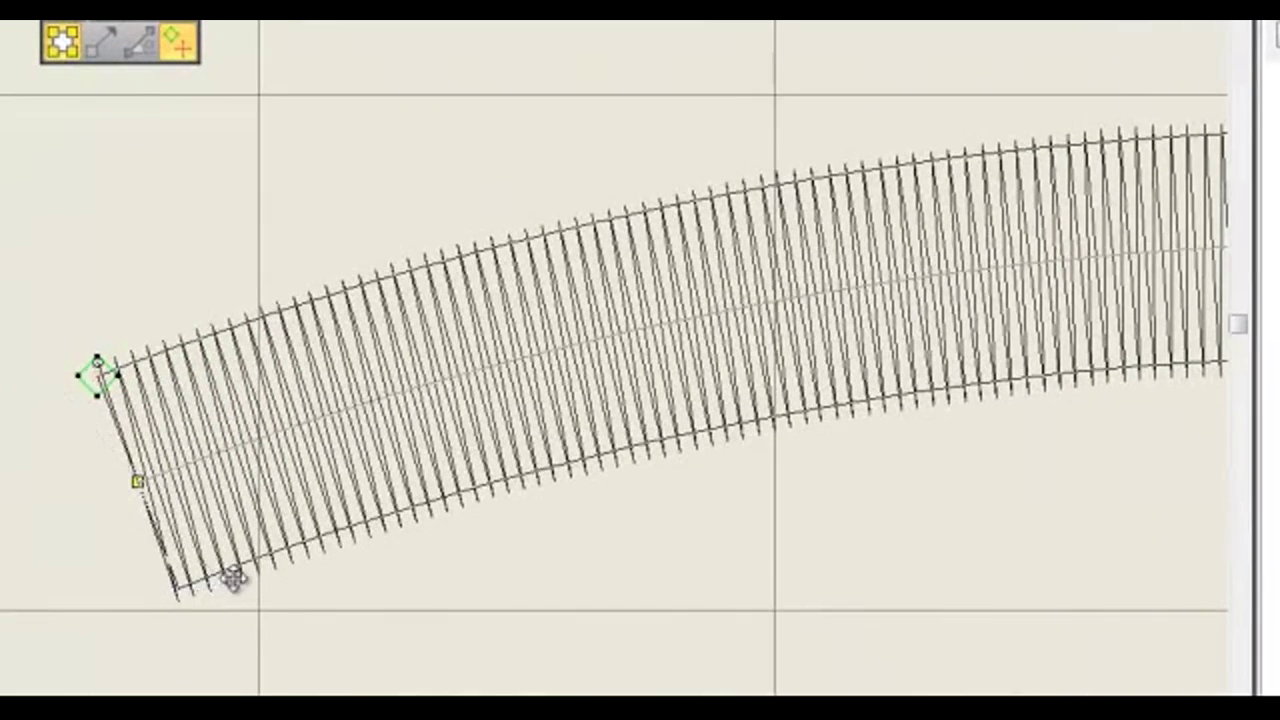
left_click_drag(232, 578, 314, 537)
scroll(314, 537, "down", 4)
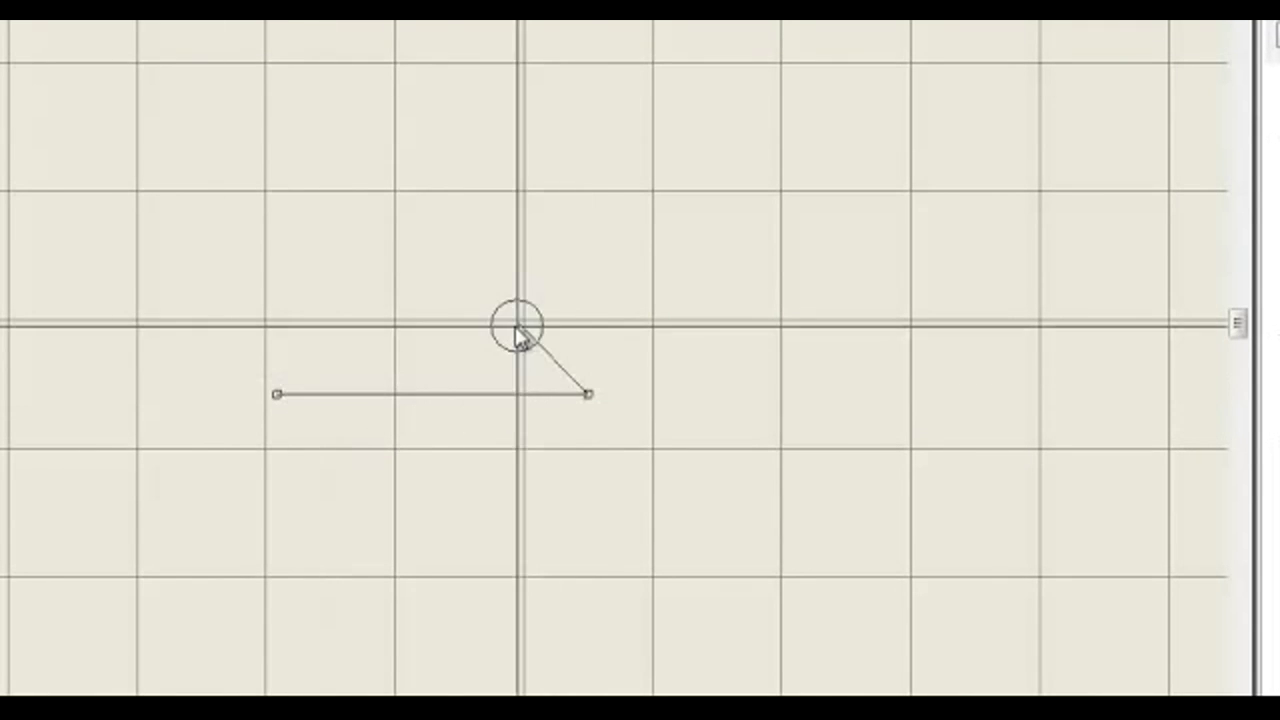
- Finish the horizontal crossbar column and digitize an n-shaped column forming a squared letter A
key("Return")
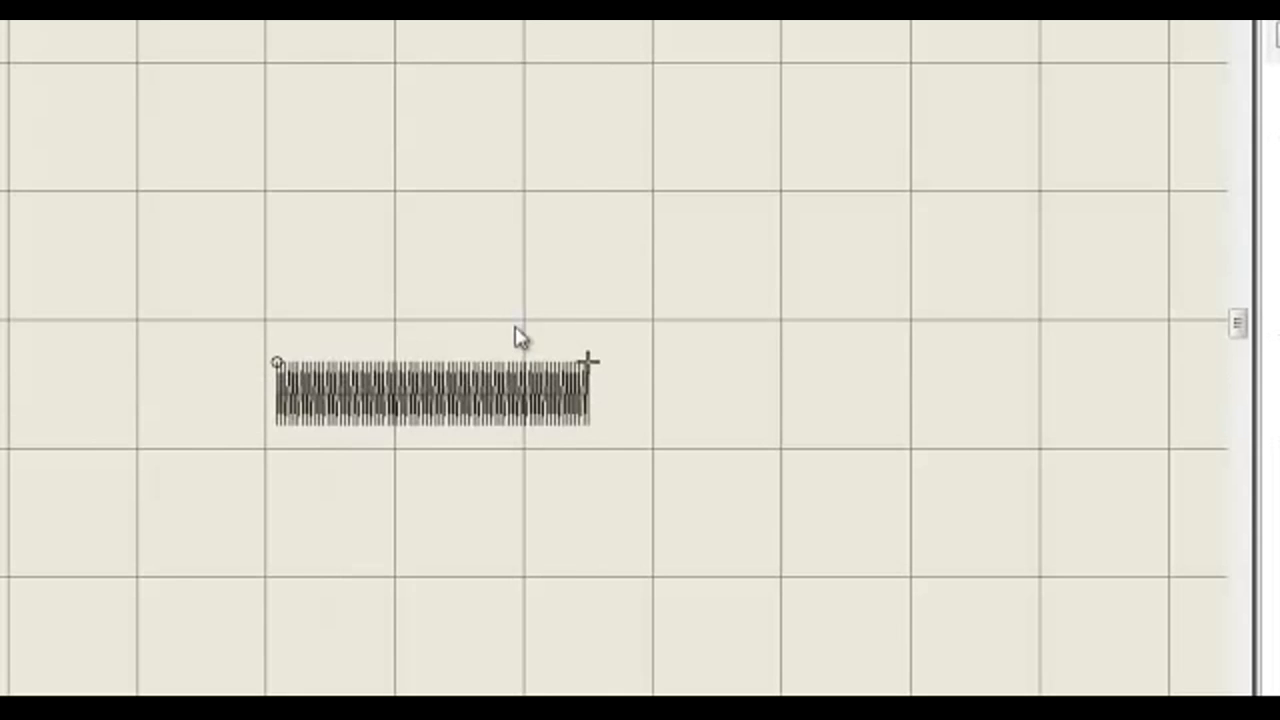
left_click(295, 548)
left_click(295, 250)
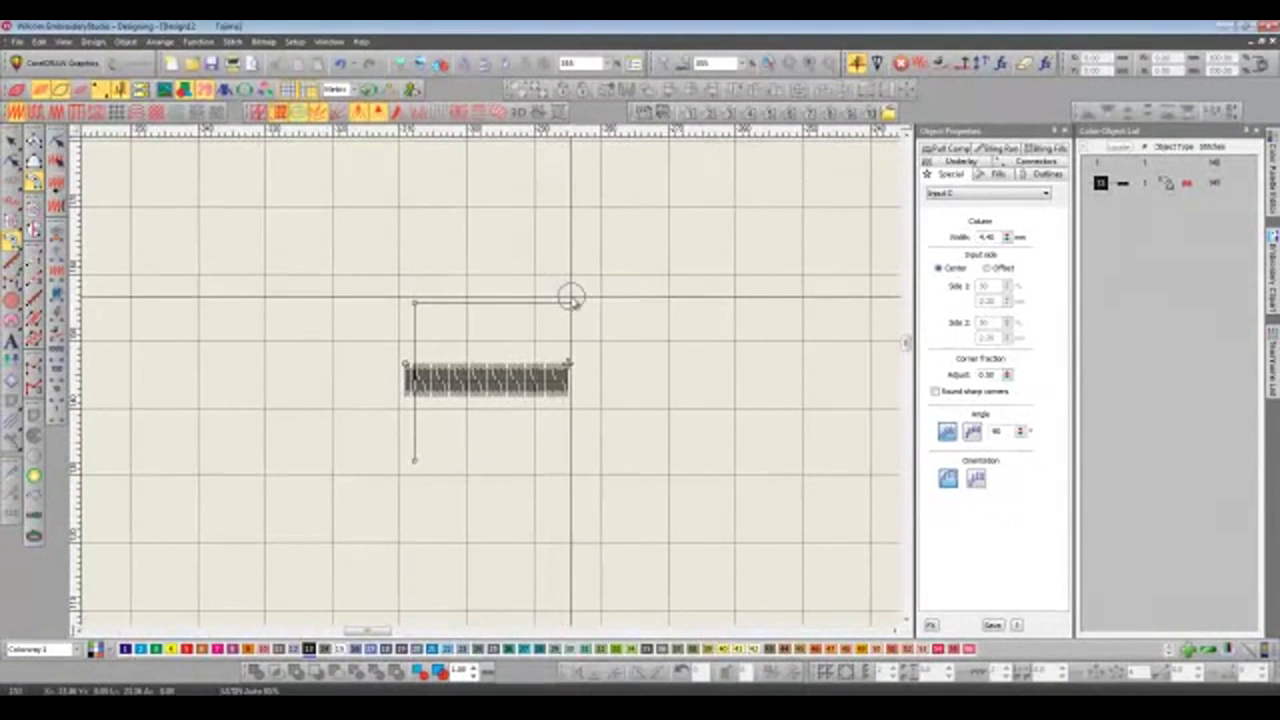
left_click(570, 262)
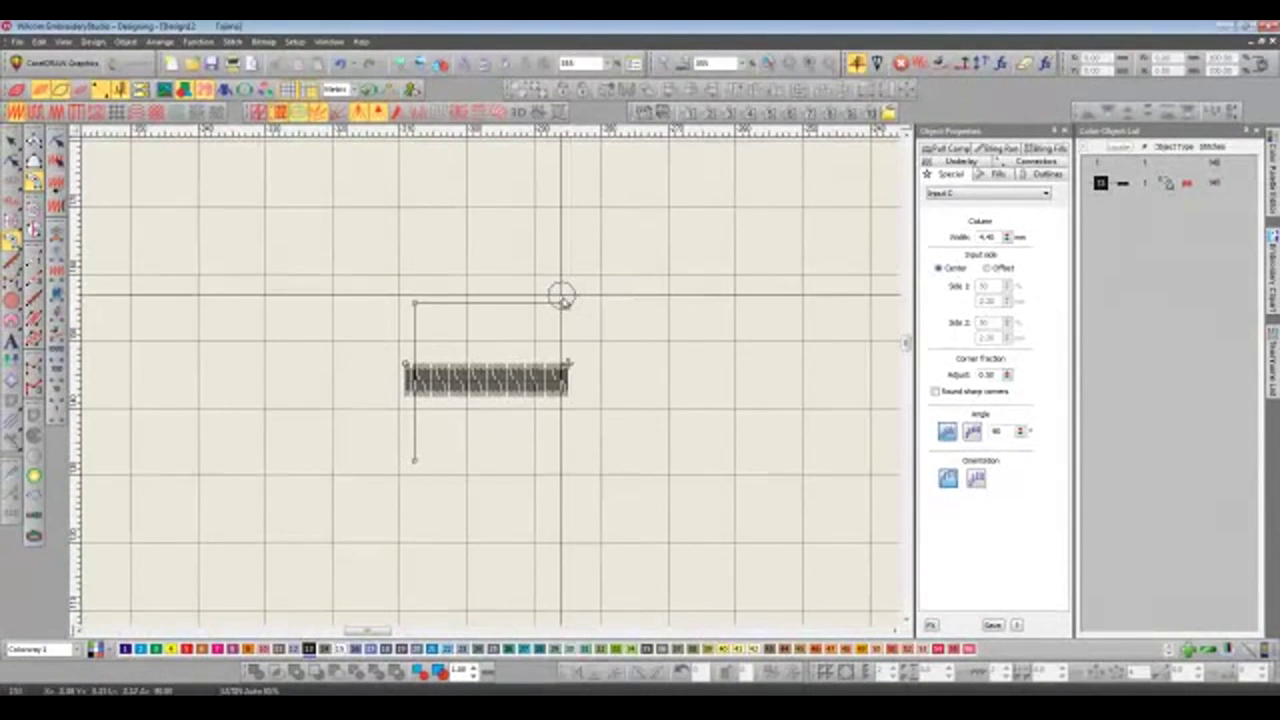
left_click(563, 457)
key("Return")
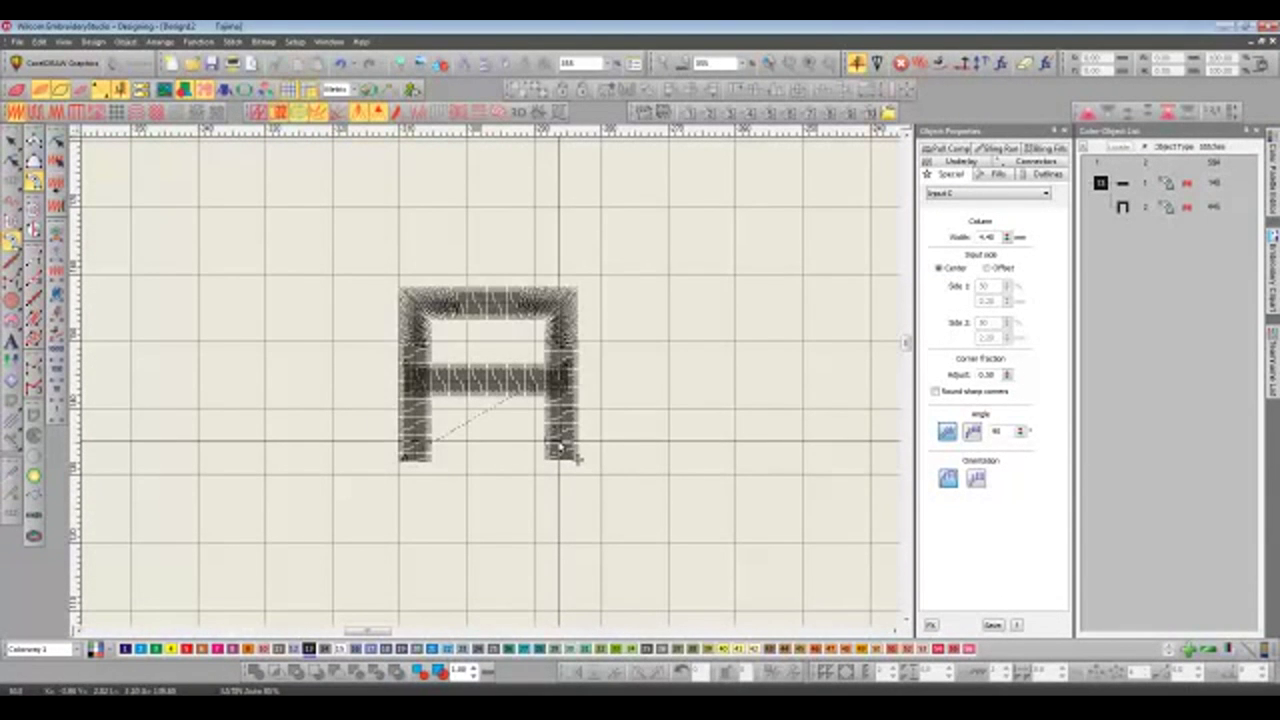
key("Escape")
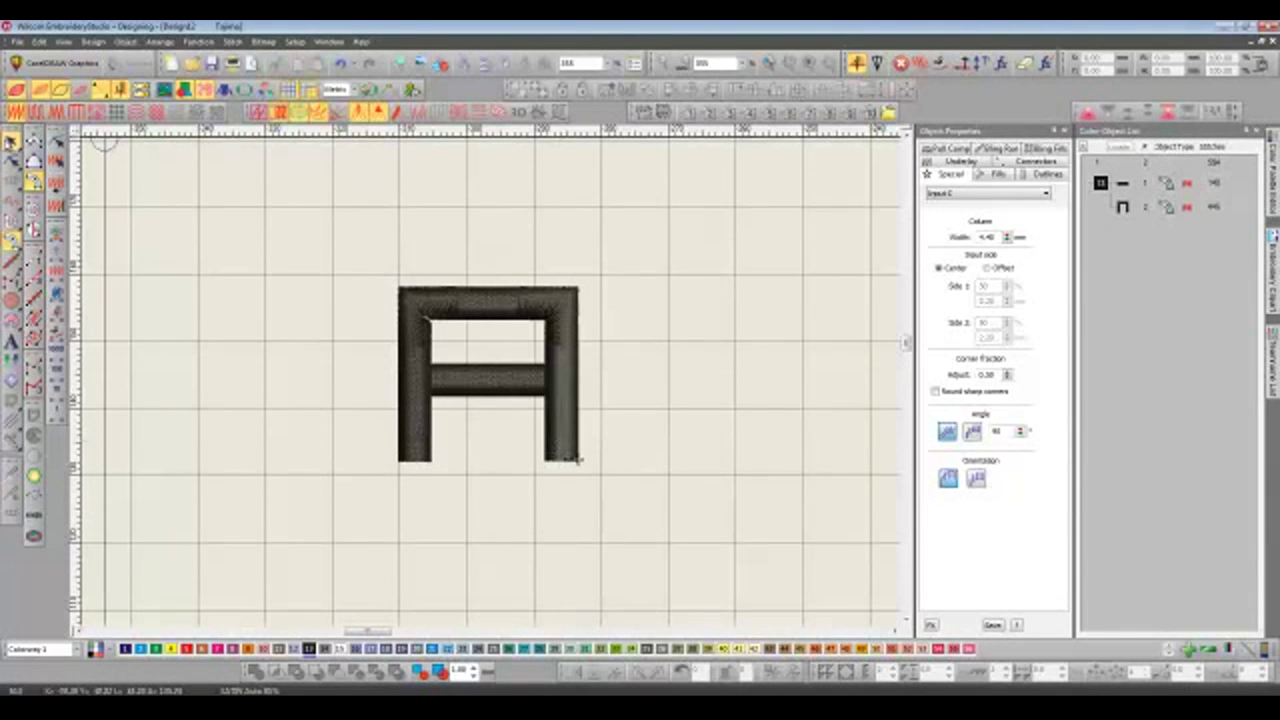
left_click(240, 347)
key("z")
key("z")
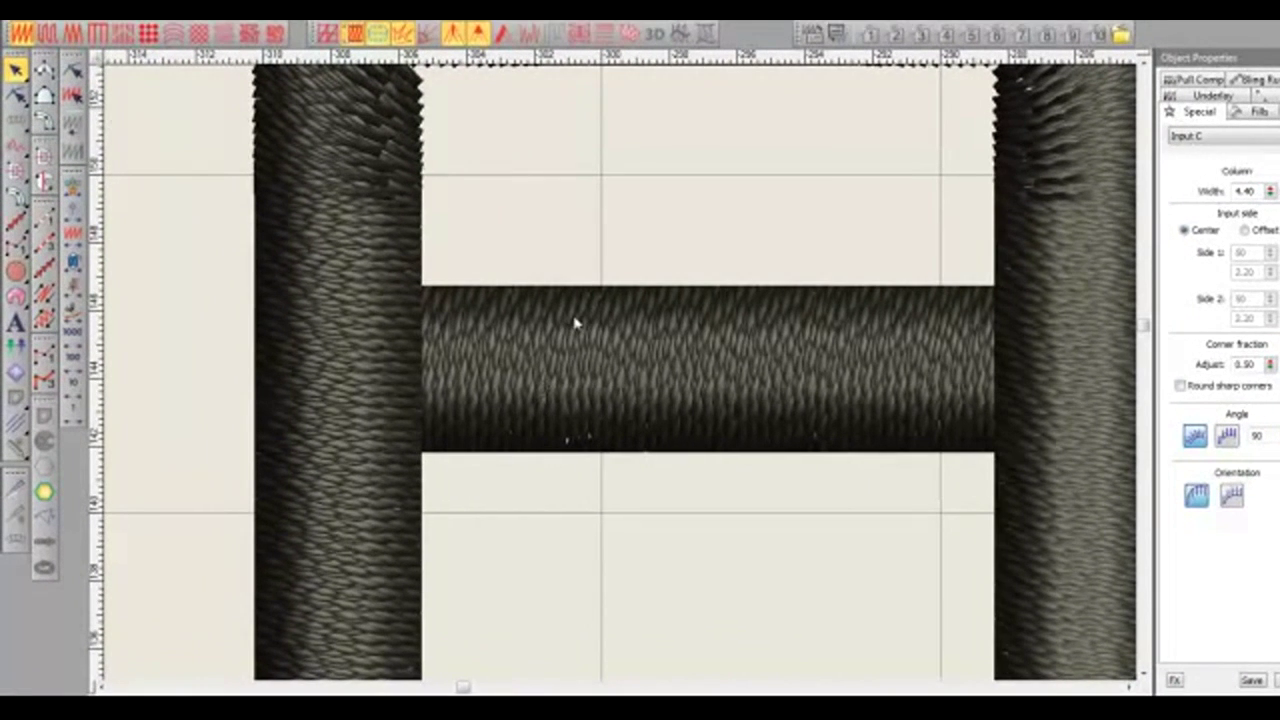
- Re-angle the crossbar's stitches to 112 degrees with Reshape
left_click(575, 322)
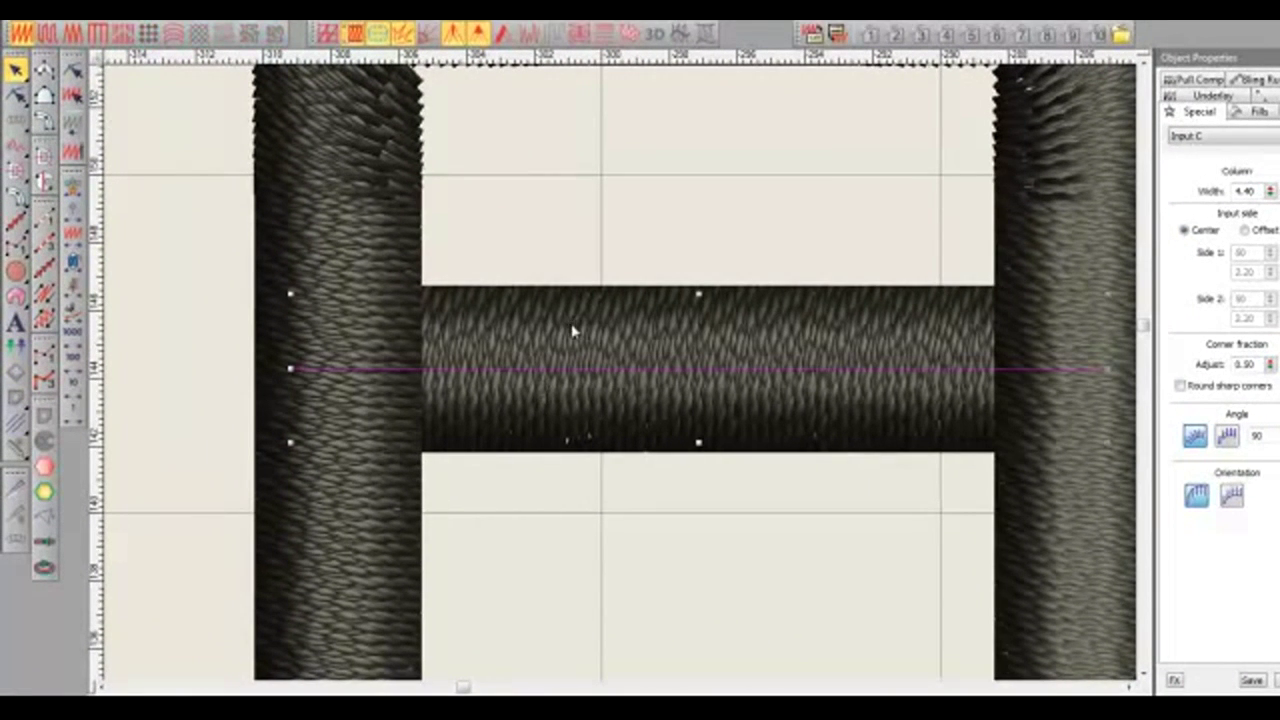
left_click(22, 93)
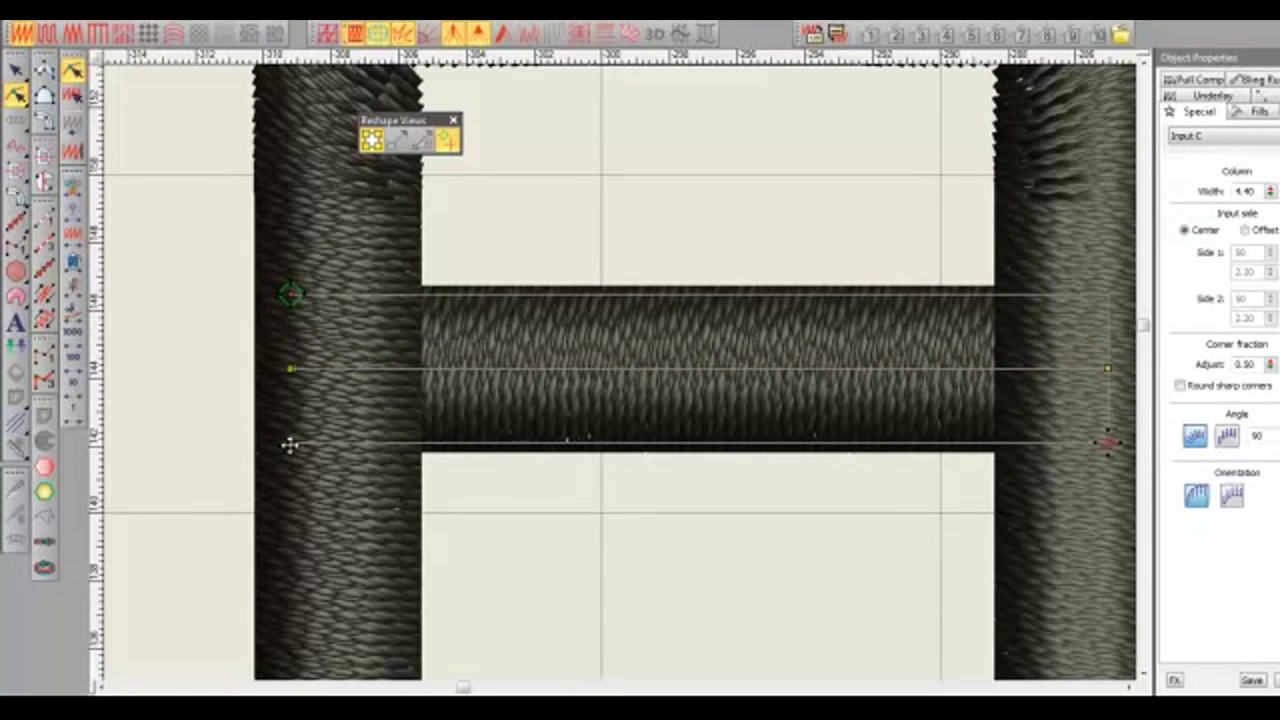
left_click_drag(290, 444, 318, 440)
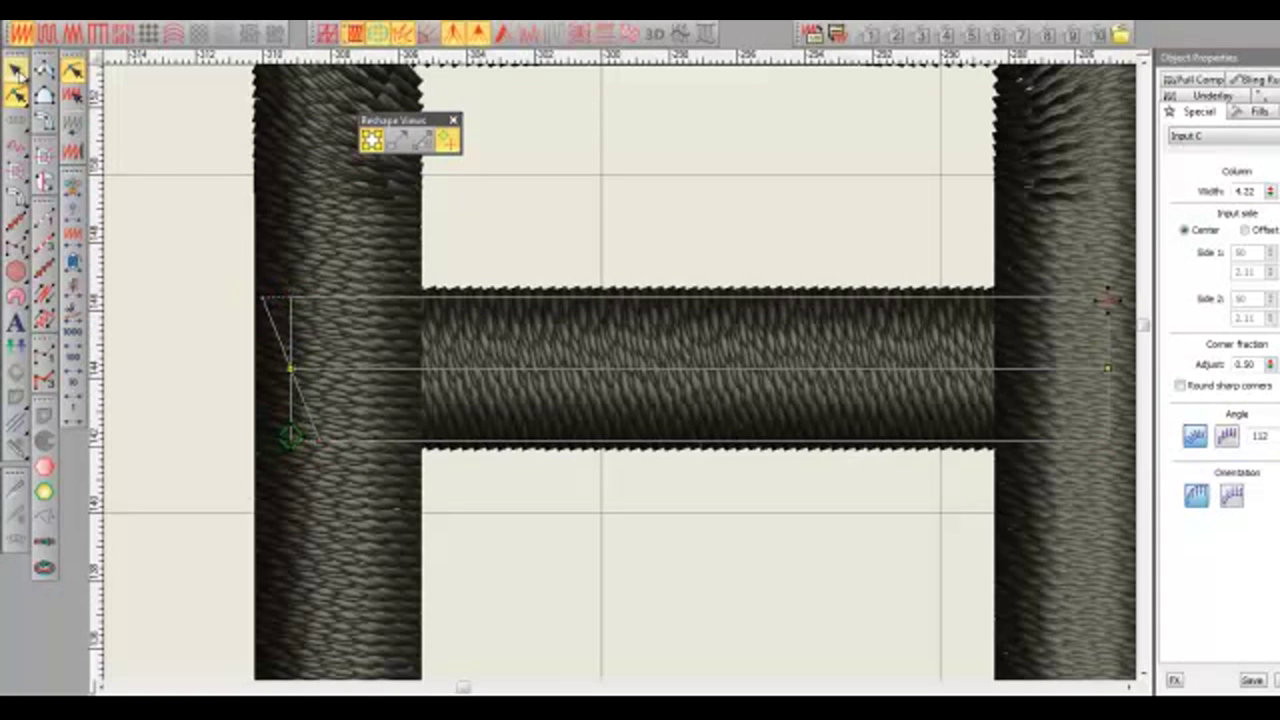
left_click(16, 68)
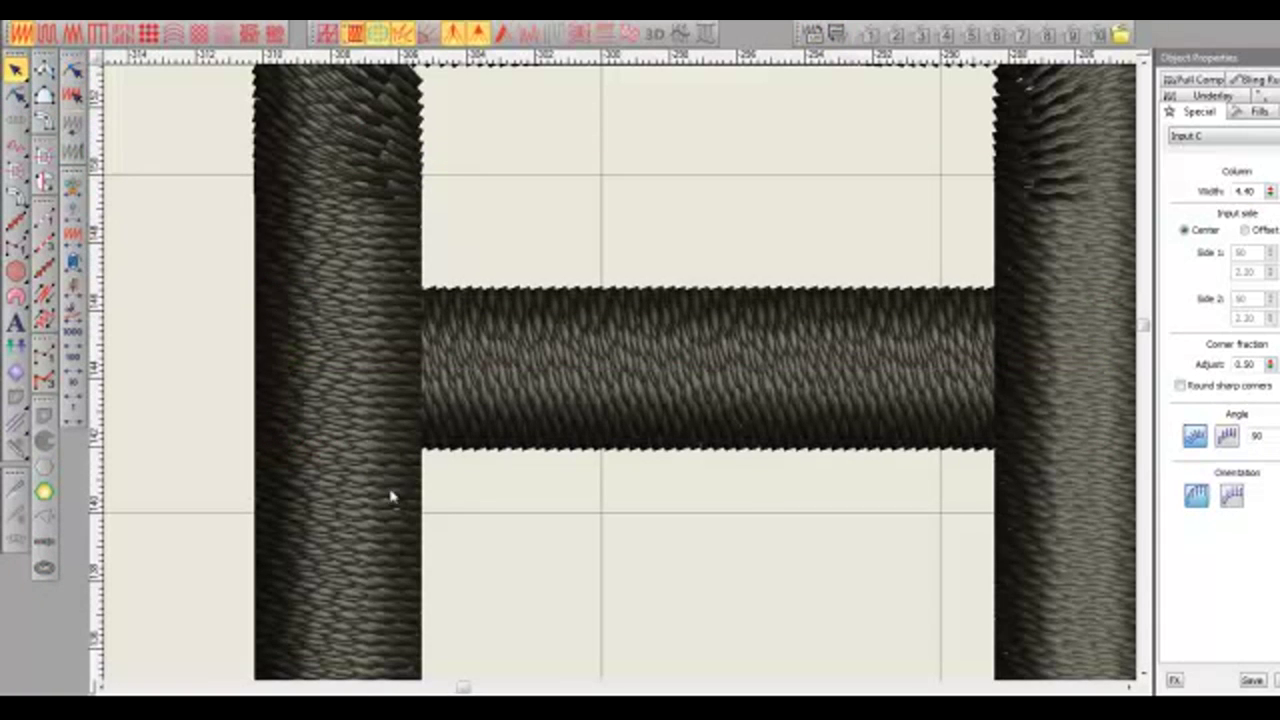
- Zoom out and delete the entire letter A
key("shift+z")
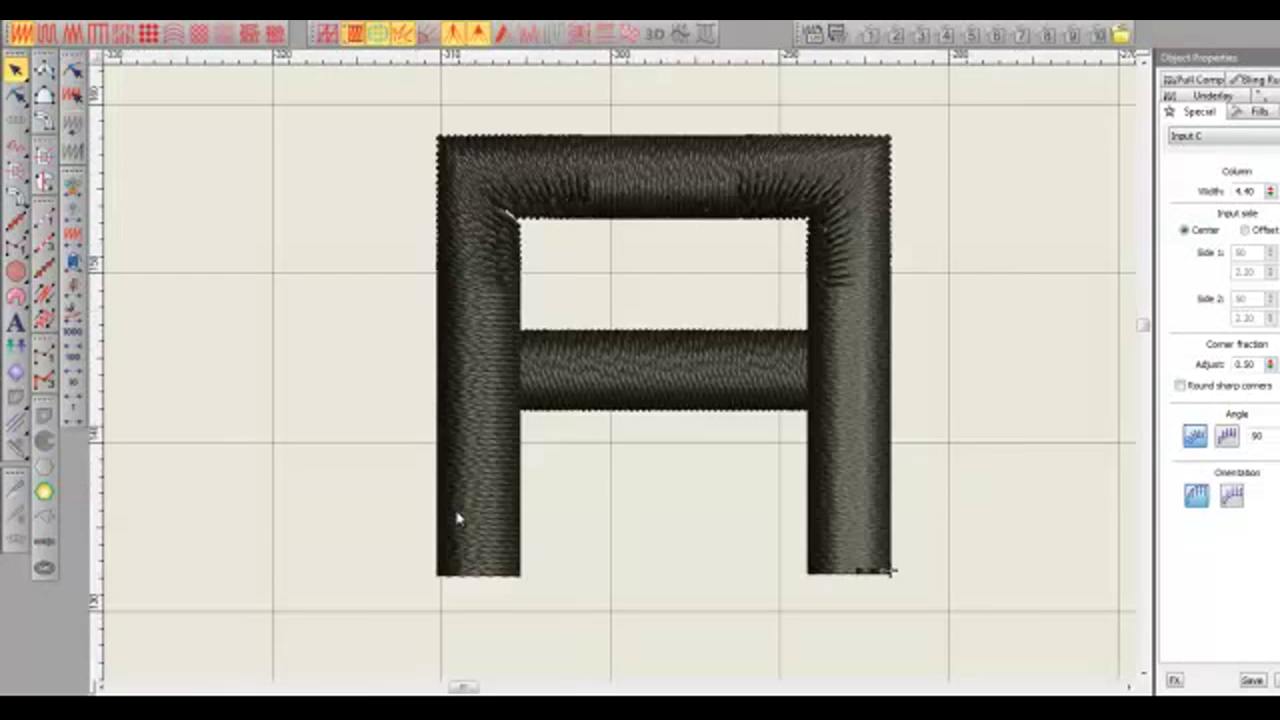
key("shift+z")
key("ctrl+a")
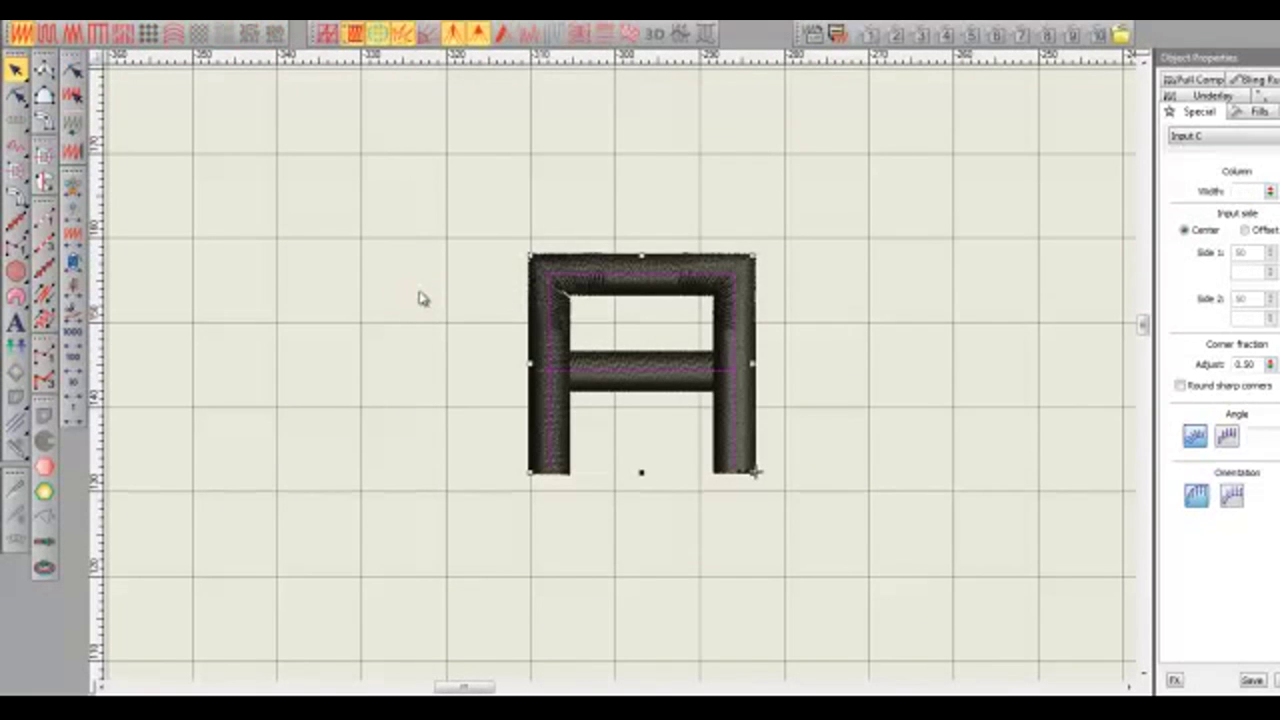
key("Delete")
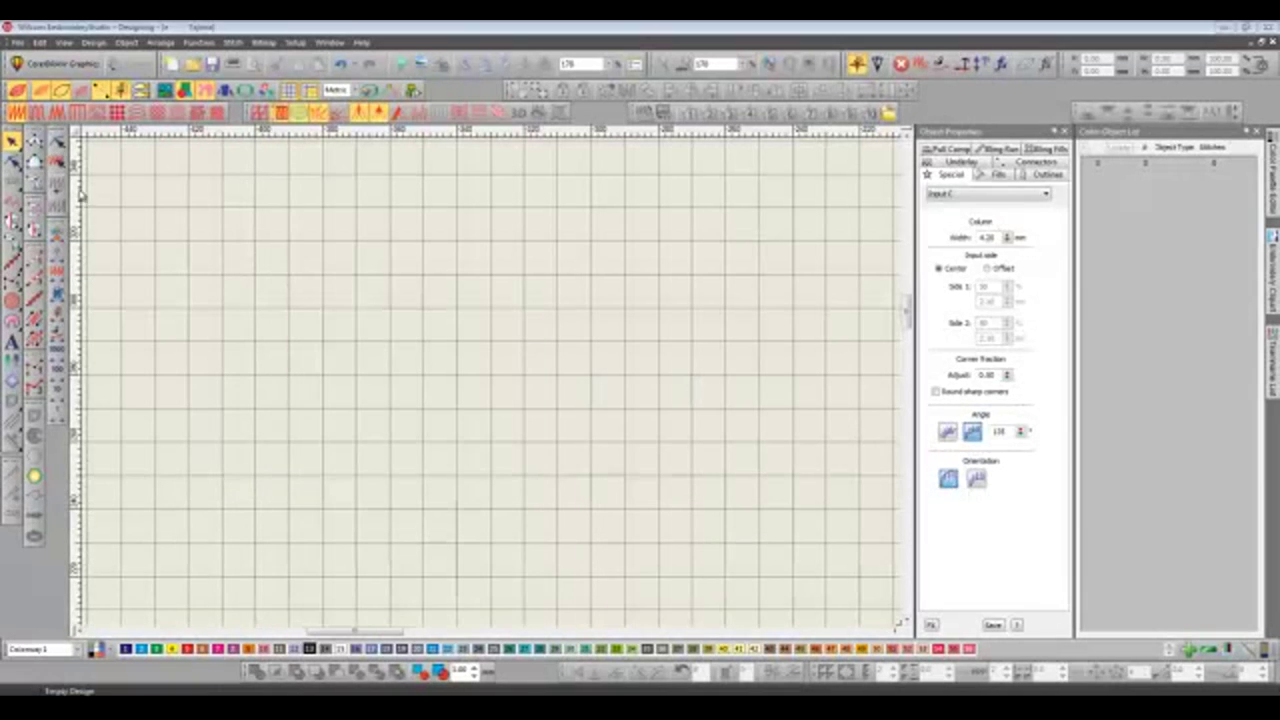
left_click(33, 182)
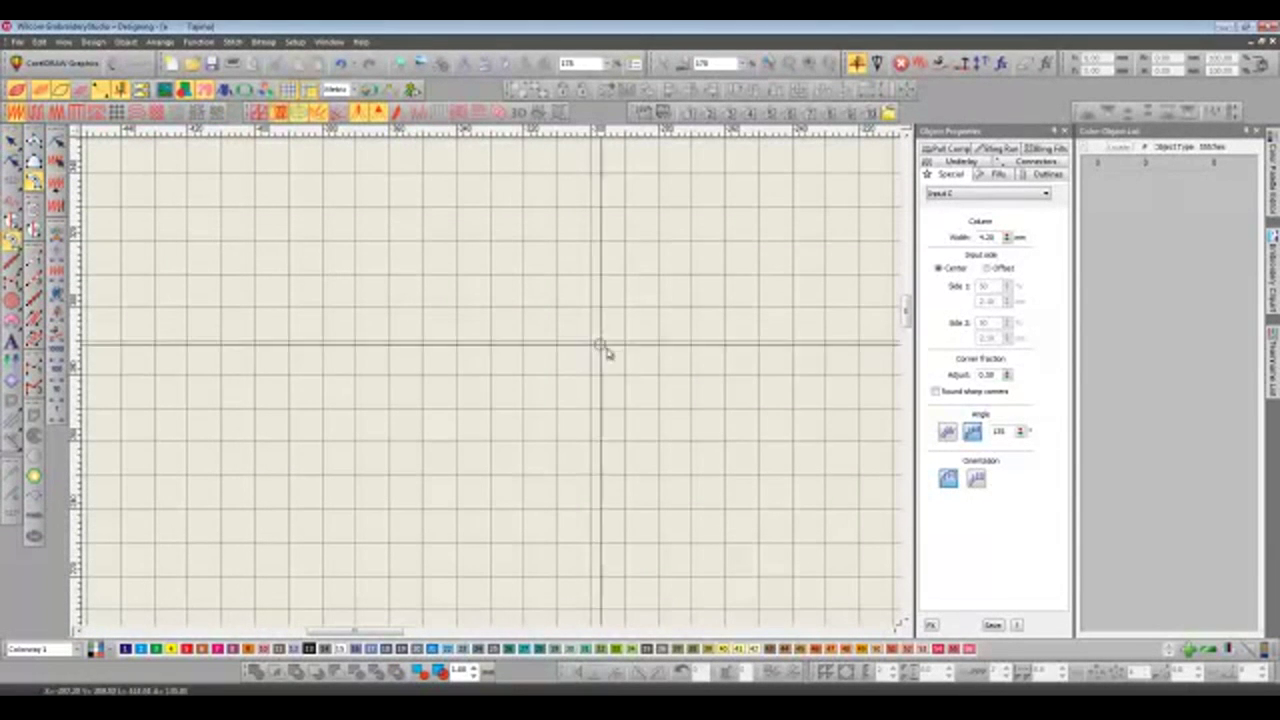
scroll(583, 374, "up", 1)
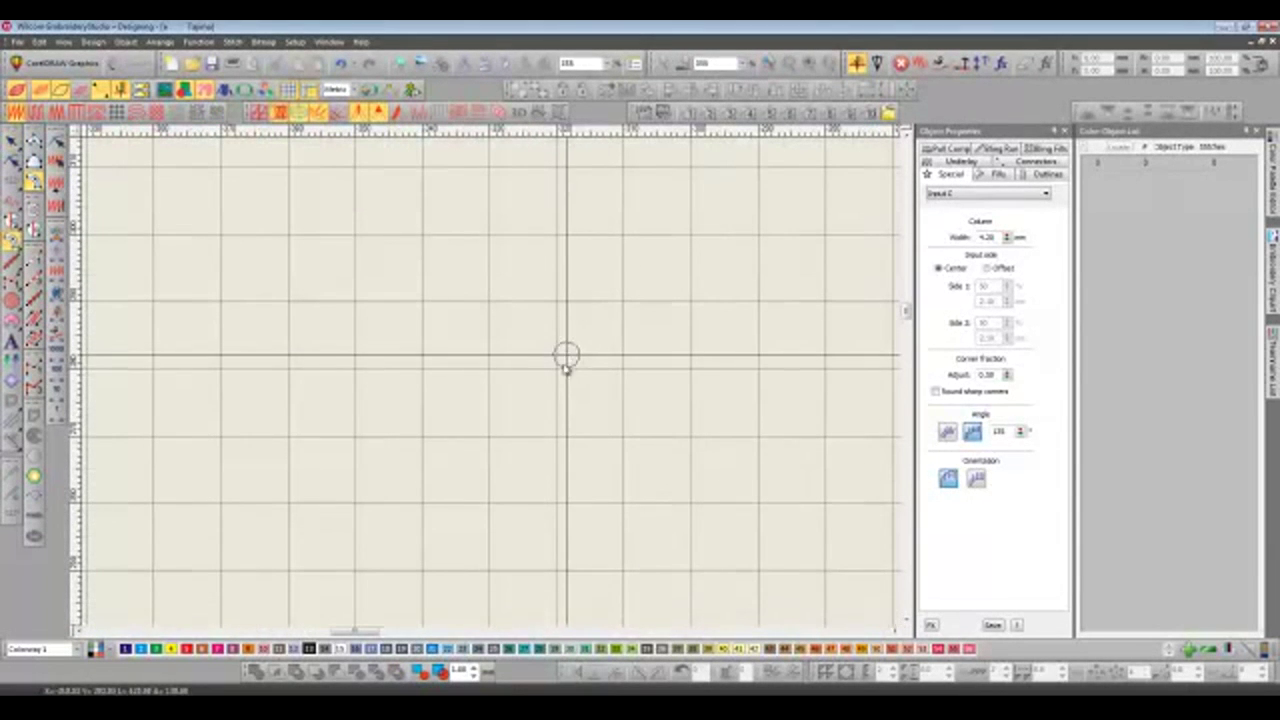
left_click(557, 366)
left_click(460, 262)
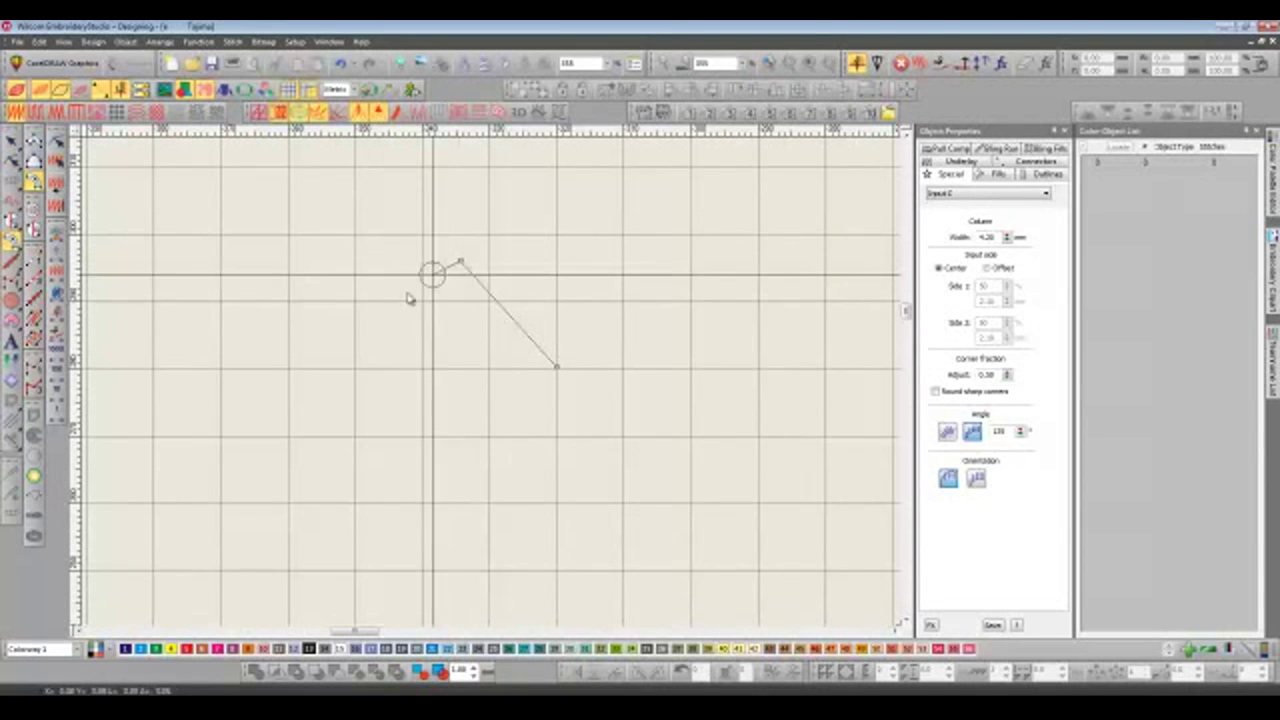
right_click(346, 366)
left_click(391, 420)
left_click(513, 445)
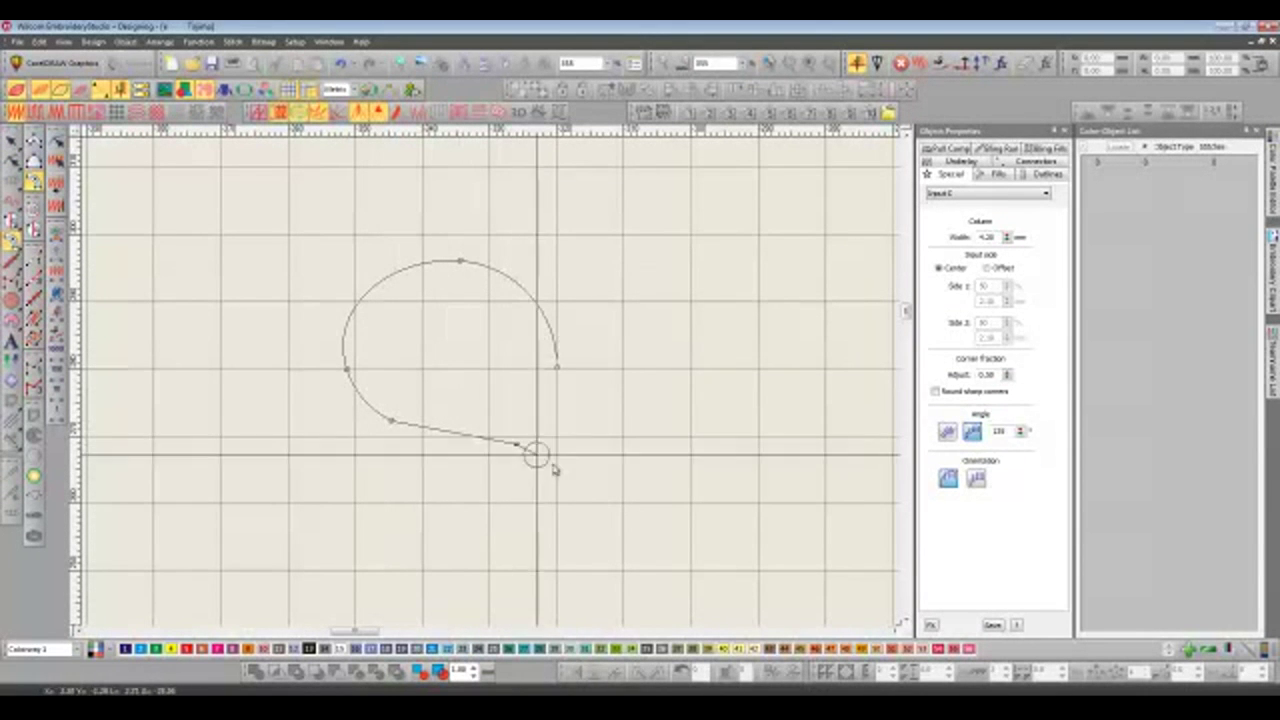
left_click(560, 521)
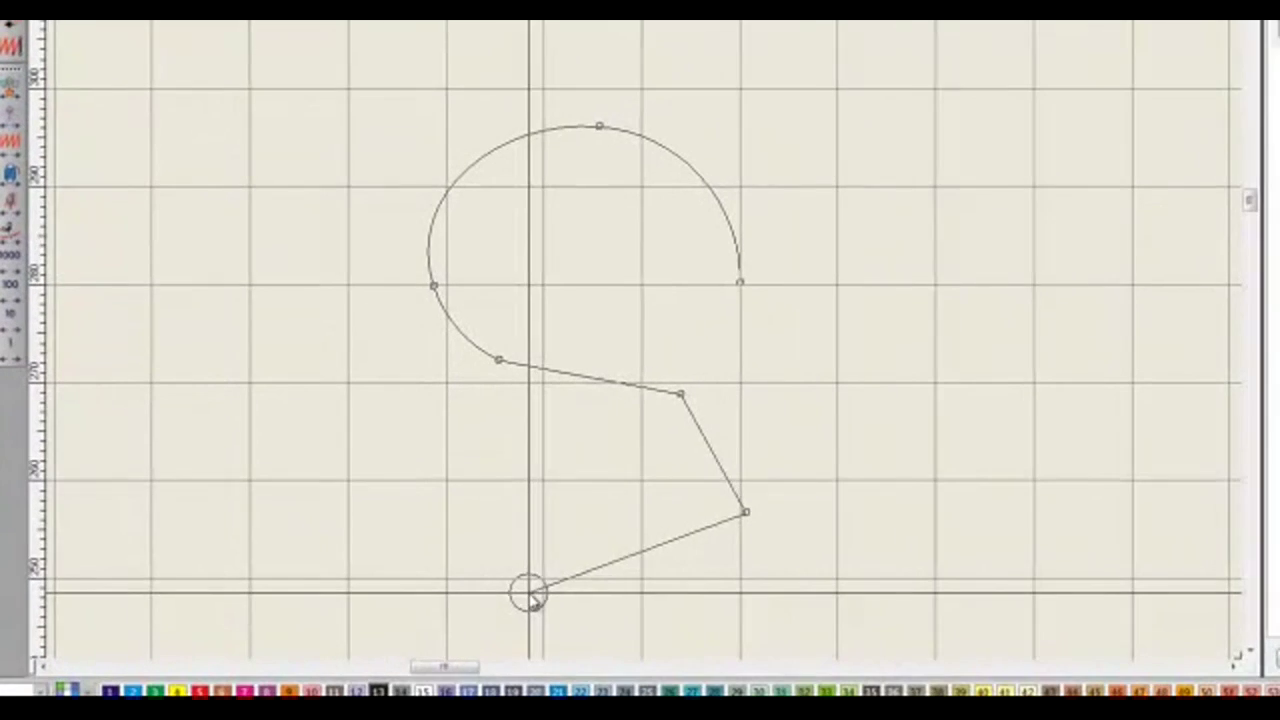
right_click(529, 593)
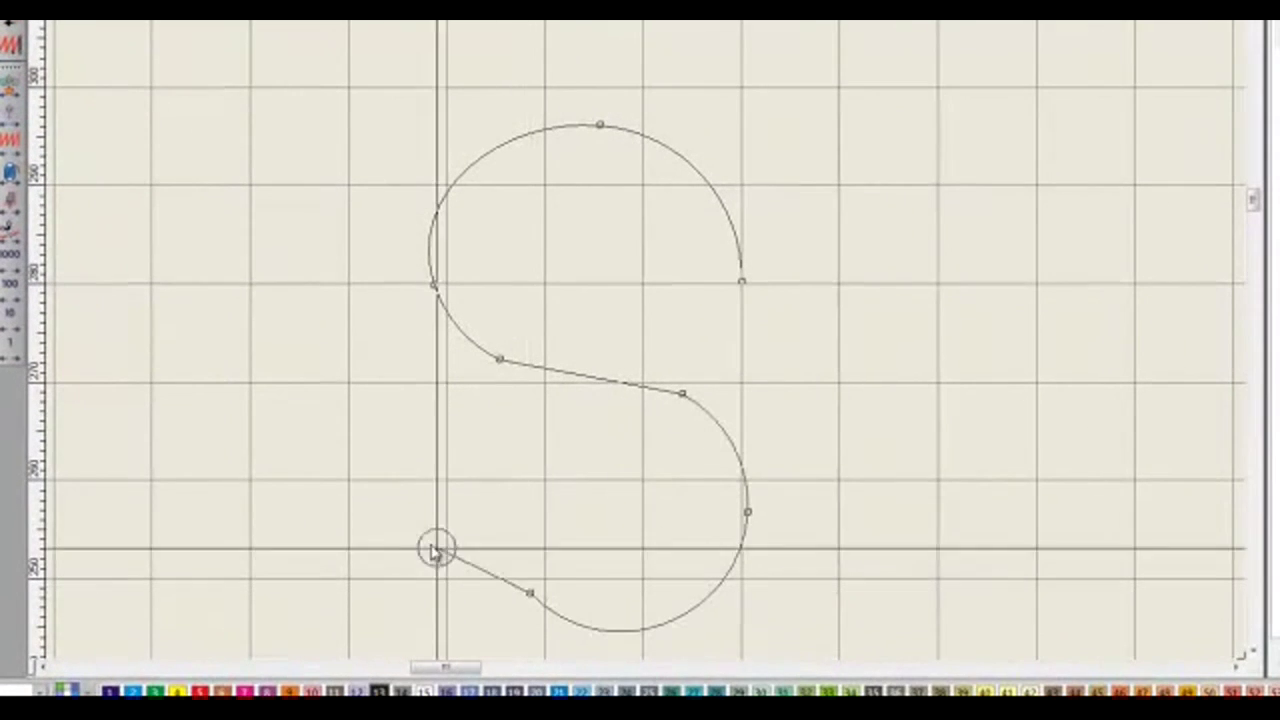
right_click(423, 471)
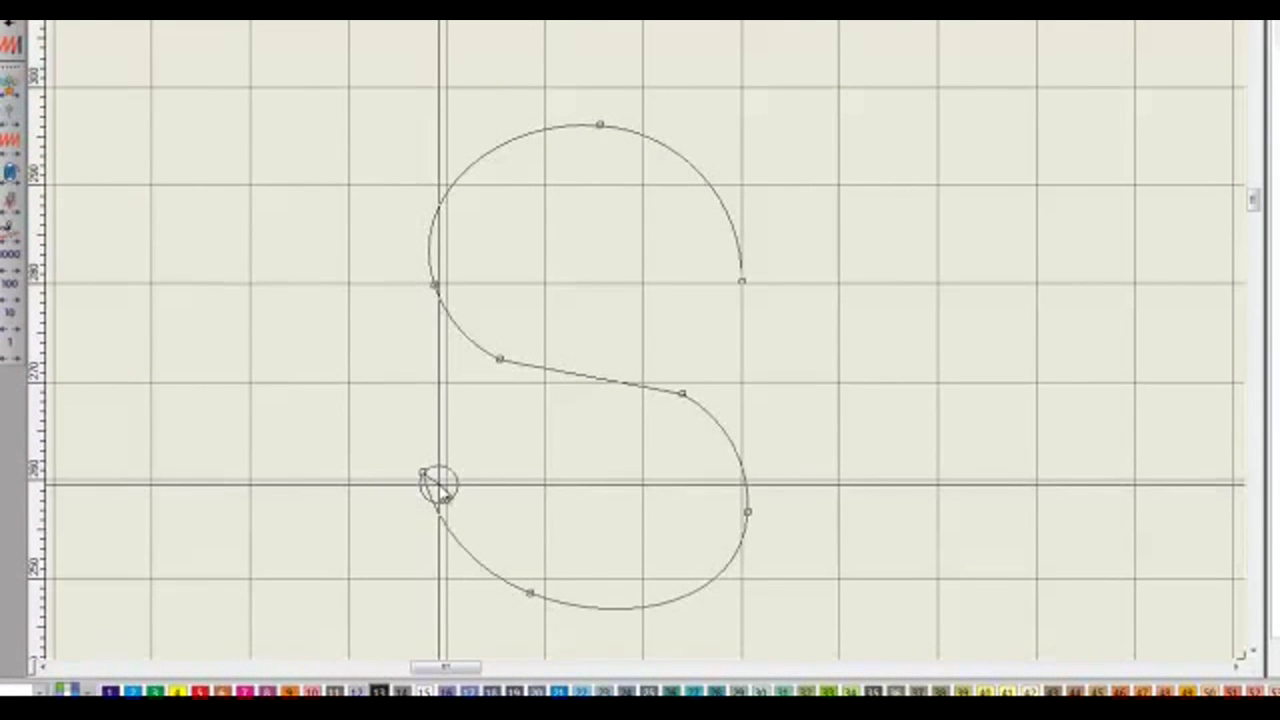
key("Return")
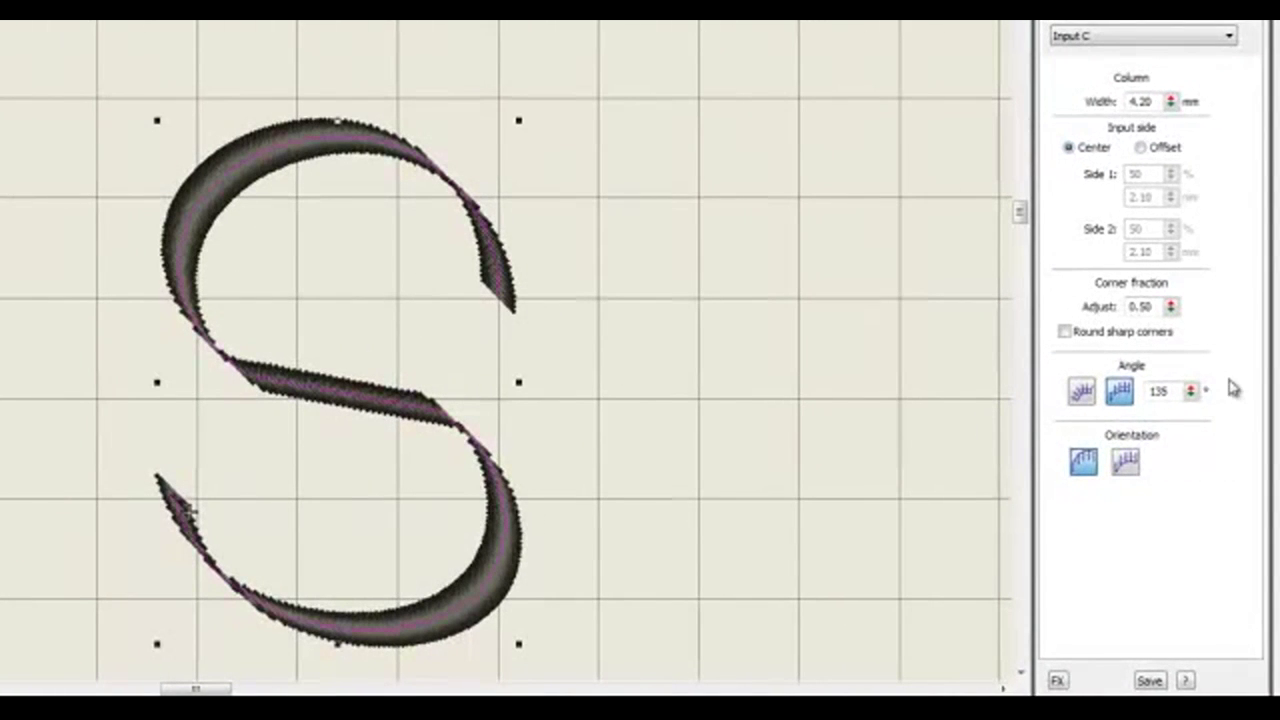
left_click_drag(1190, 391, 1117, 418)
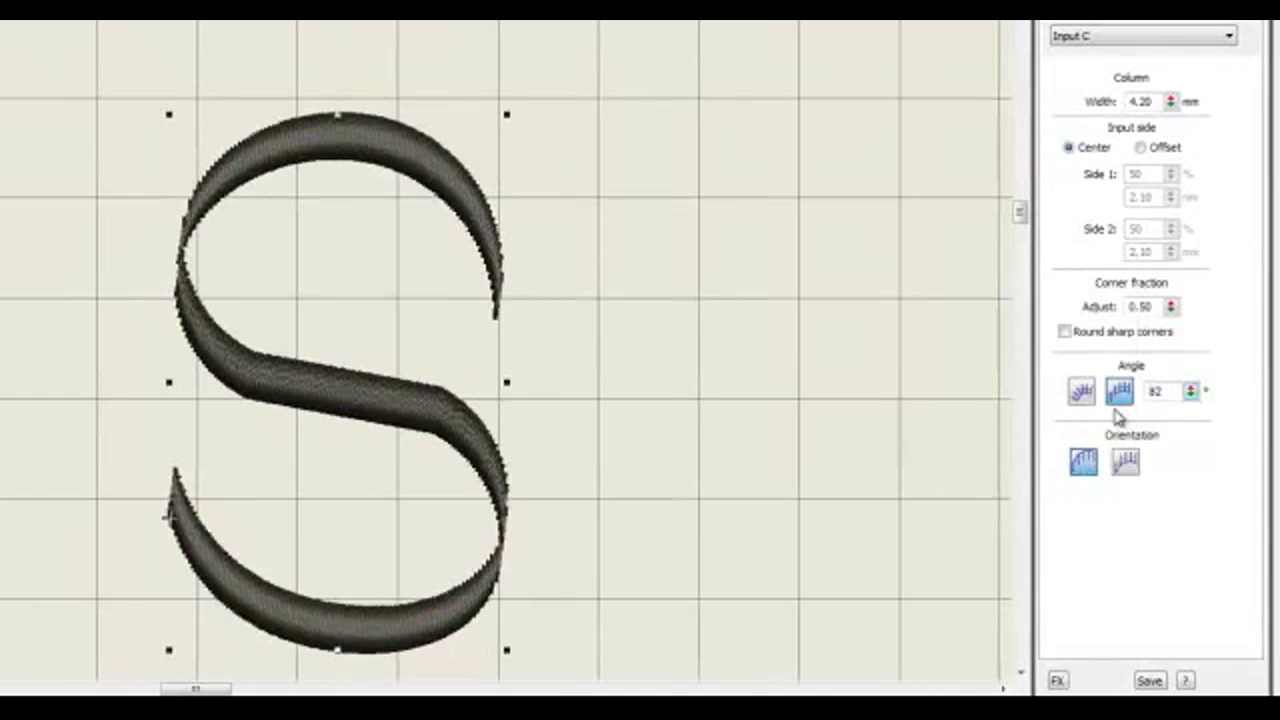
left_click_drag(1190, 391, 1112, 340)
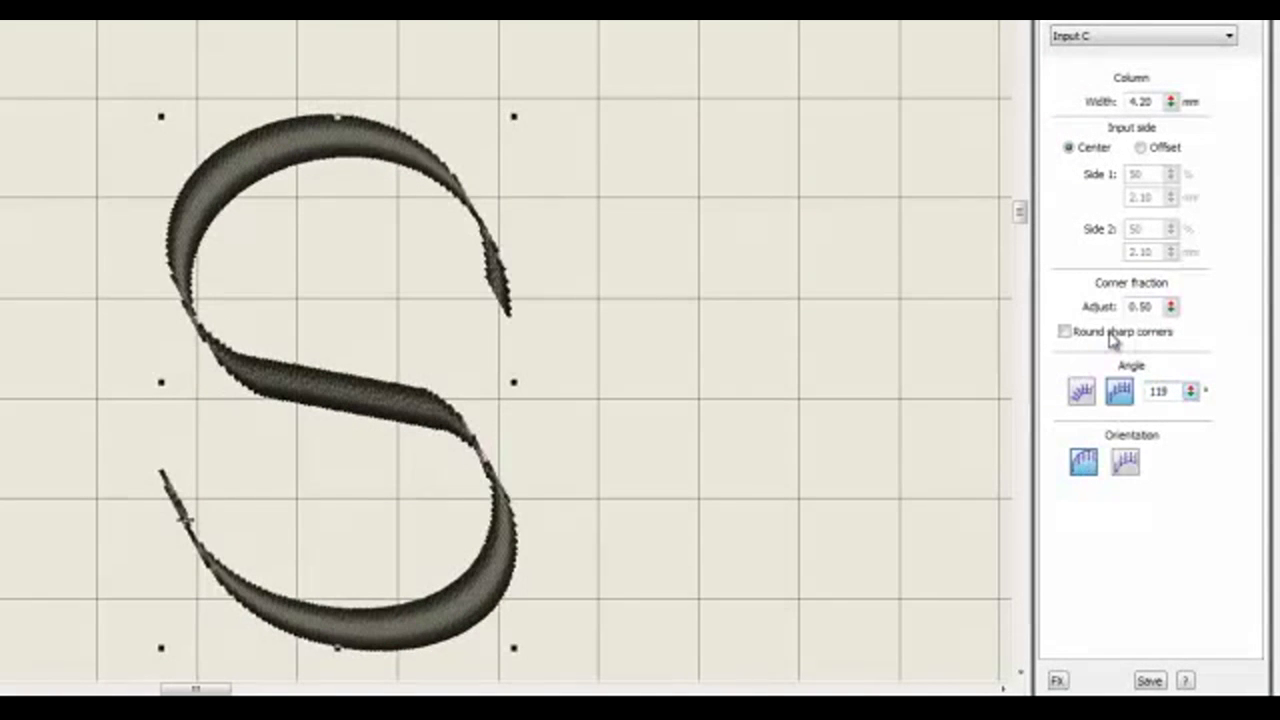
left_click_drag(1190, 391, 1111, 309)
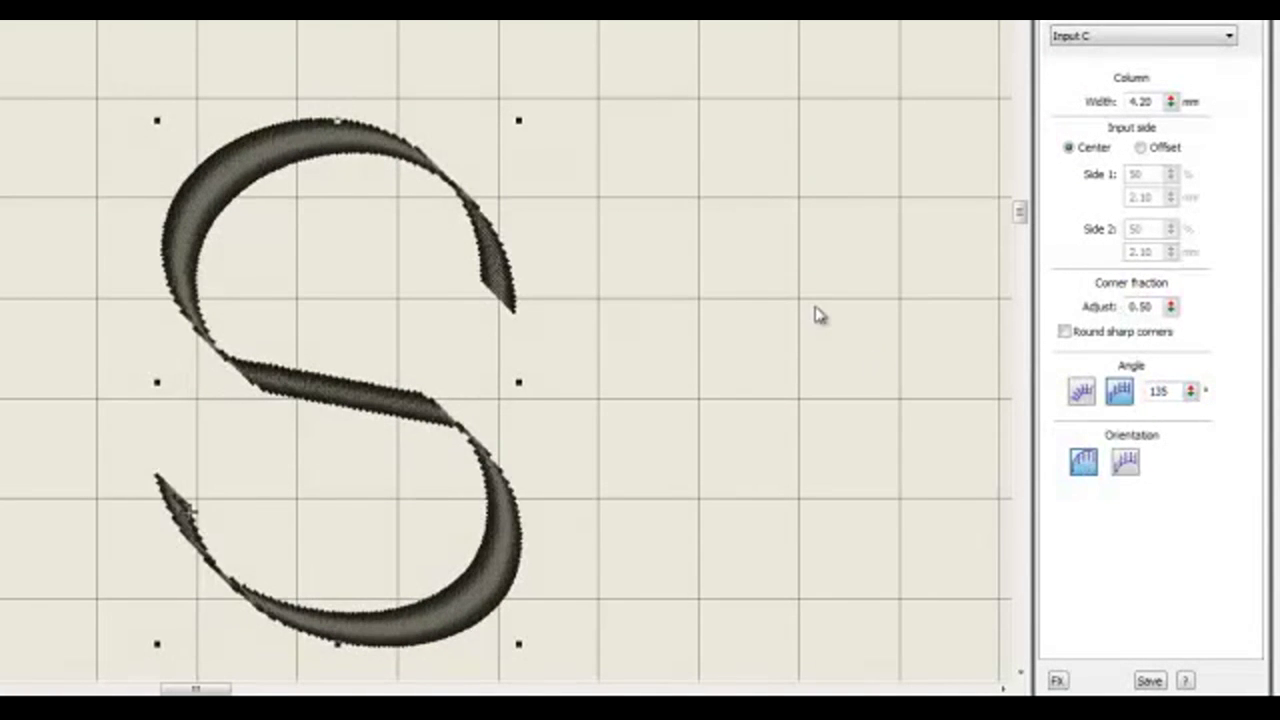
left_click(434, 171)
key("Delete")
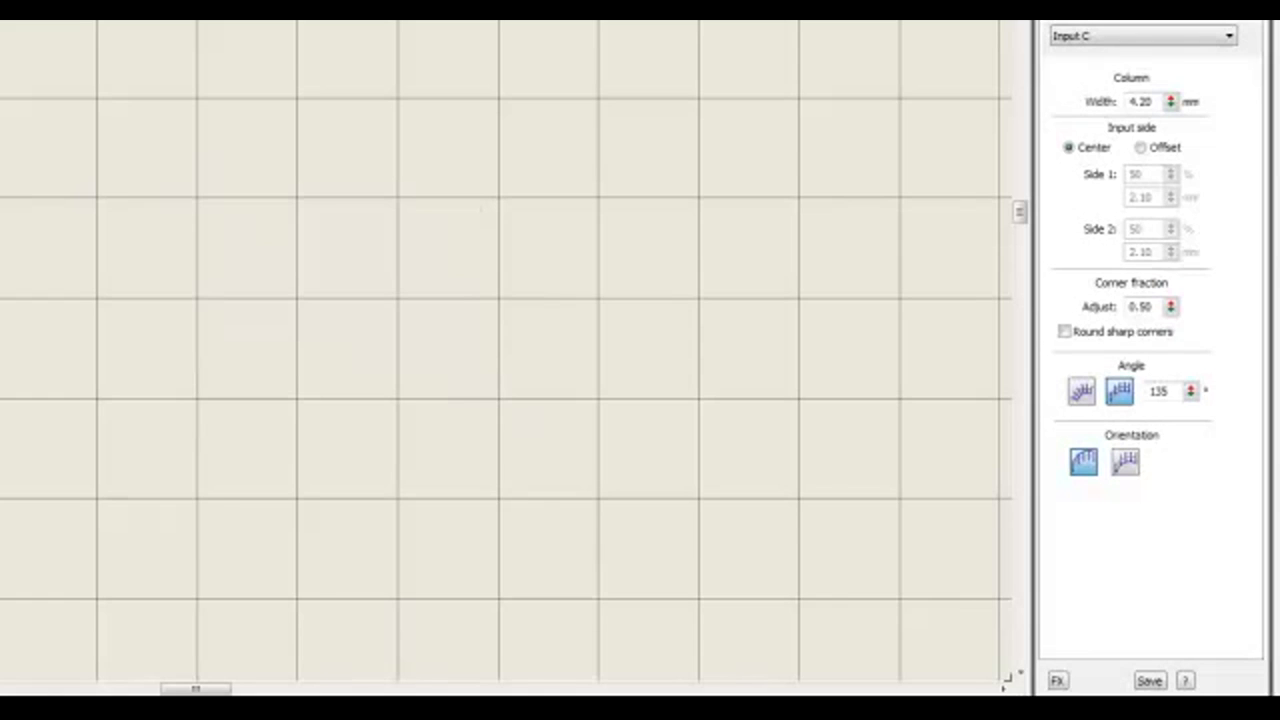
left_click(382, 377)
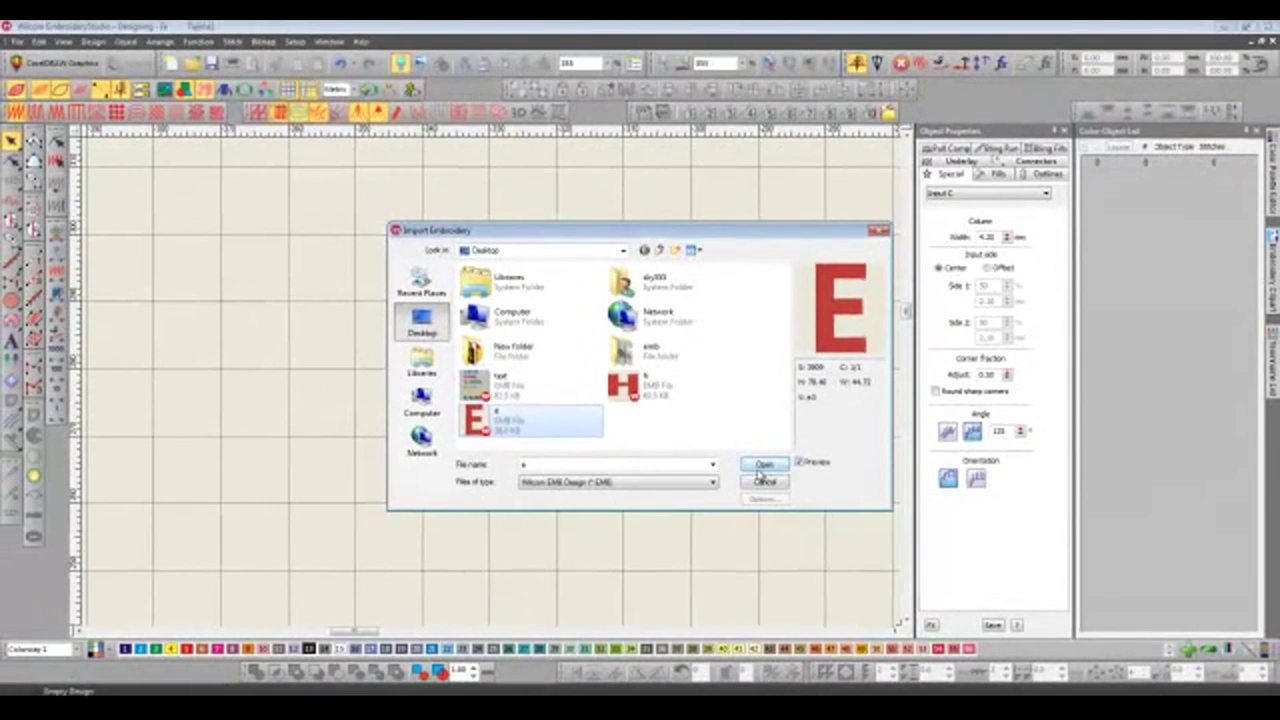
left_click(768, 462)
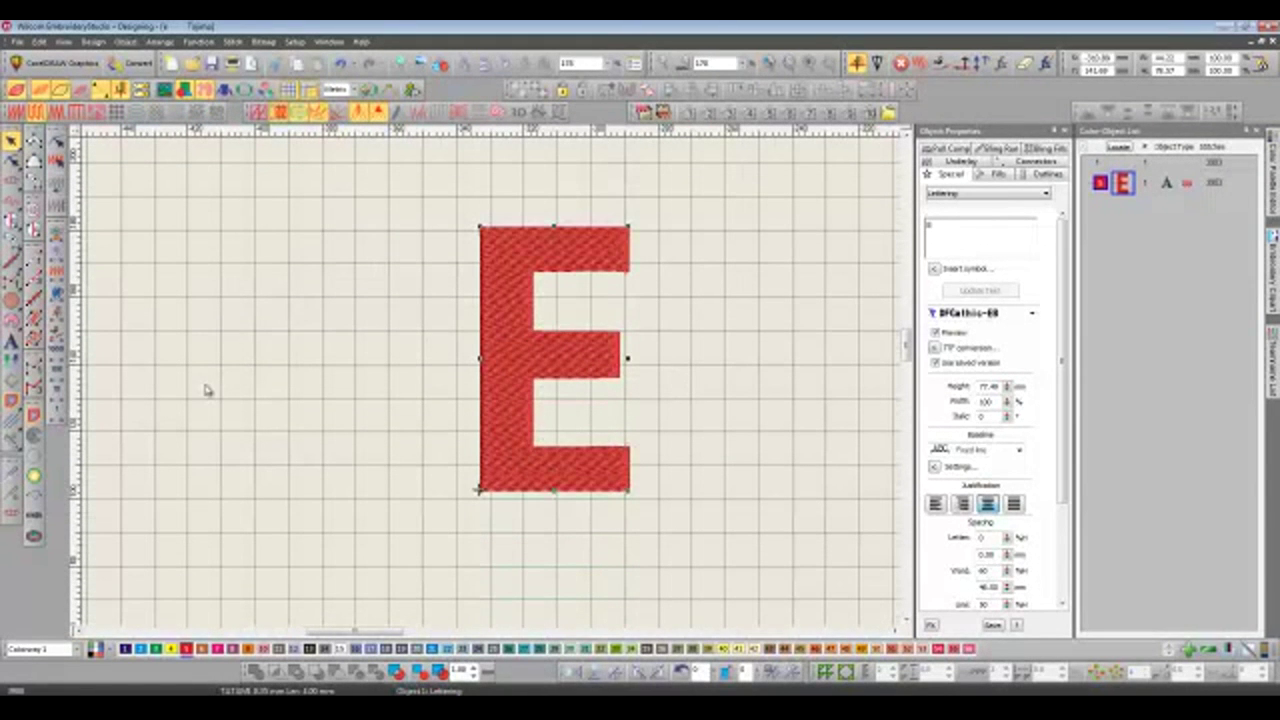
left_click(33, 414)
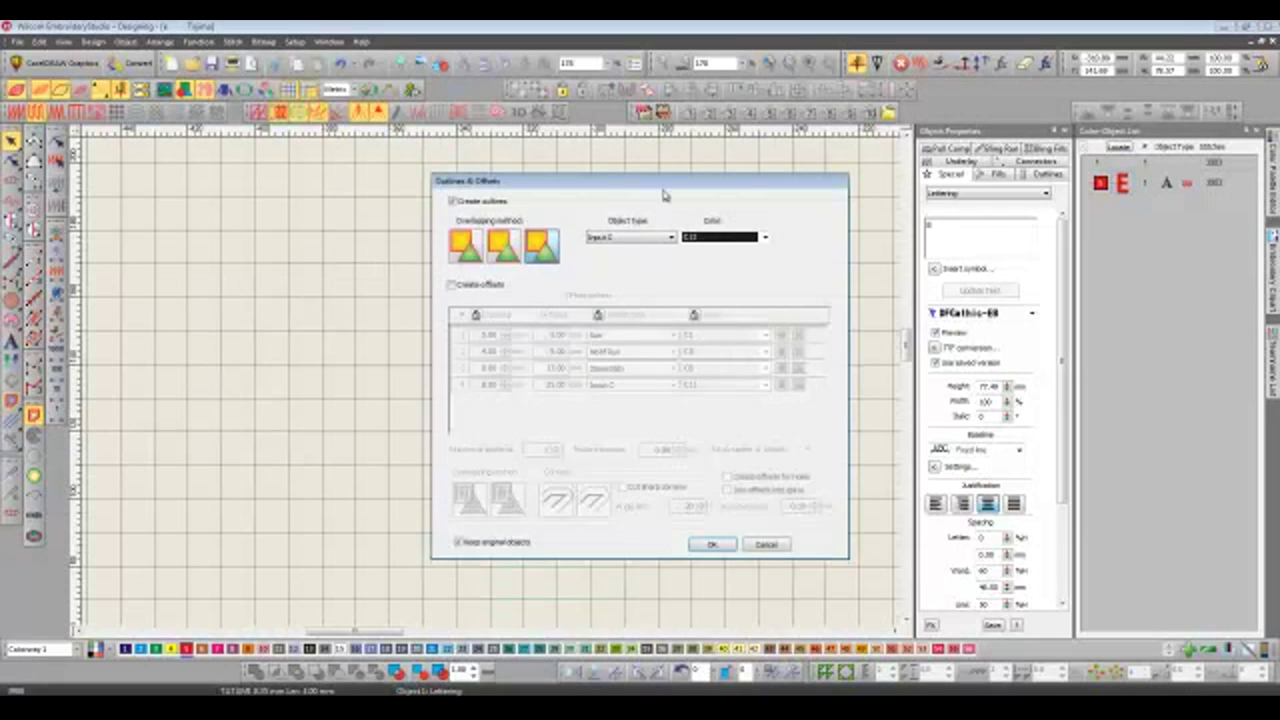
left_click_drag(667, 183, 1002, 148)
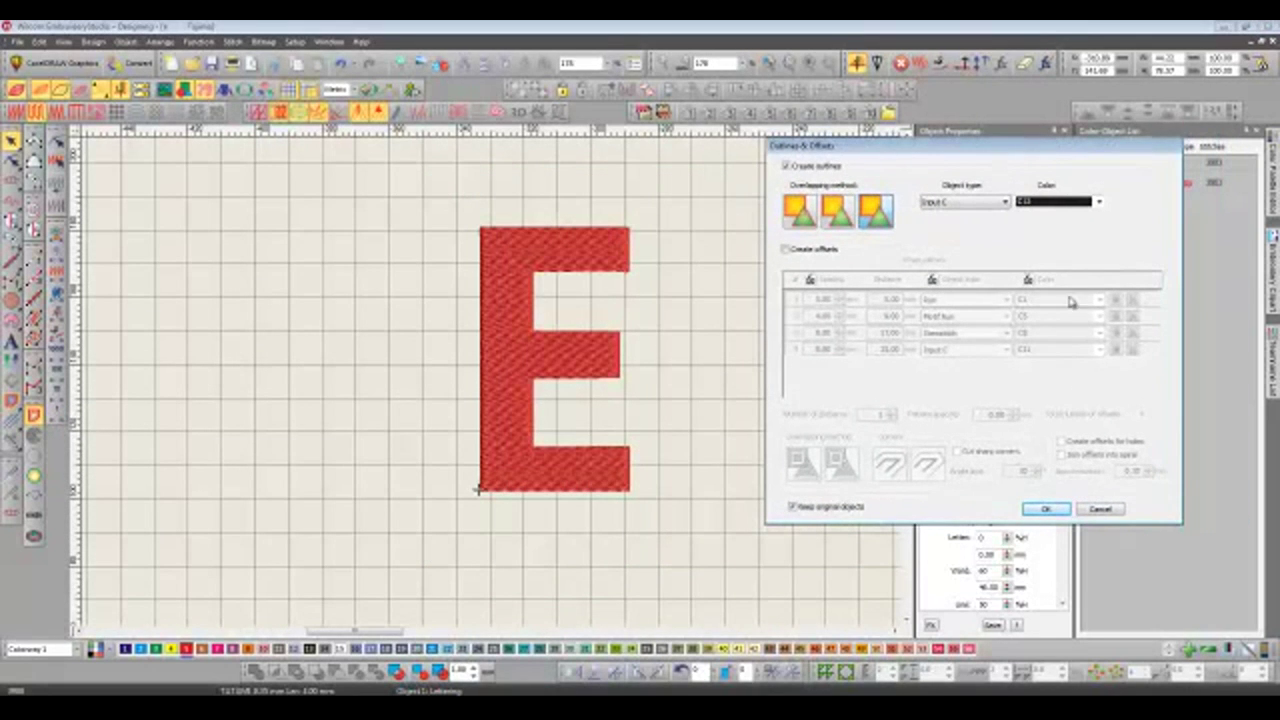
left_click(1046, 511)
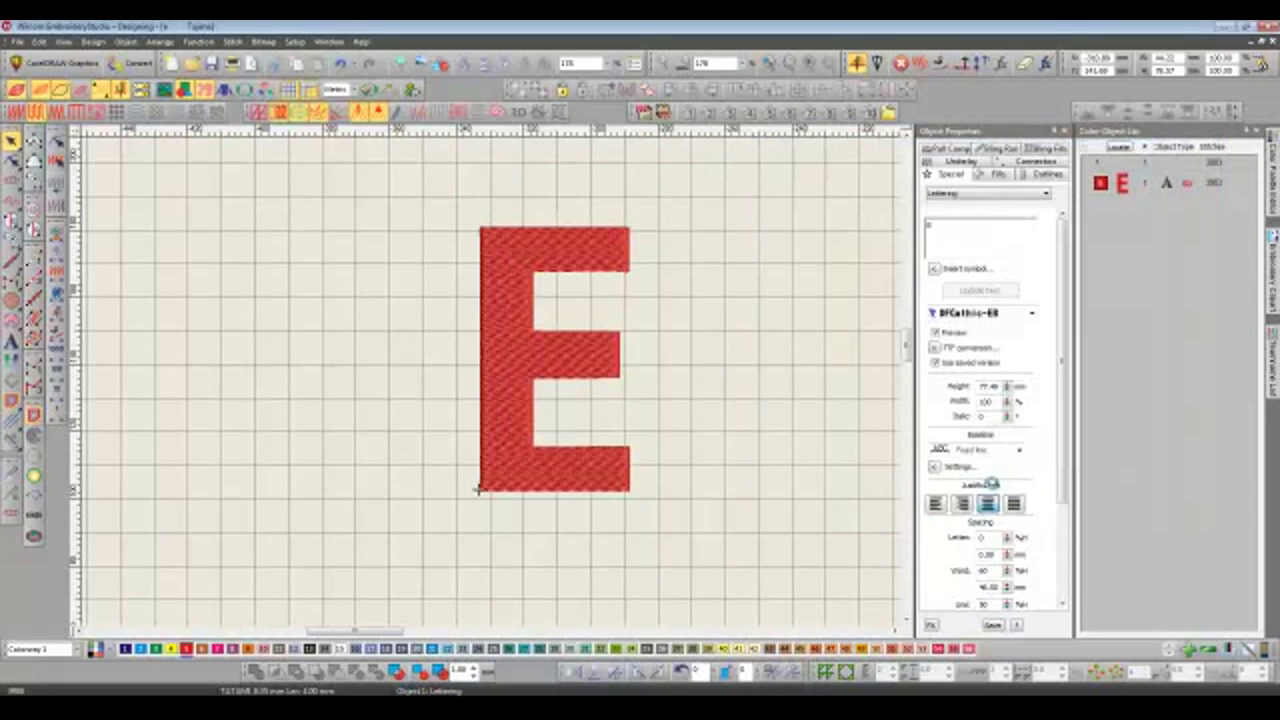
left_click(635, 260)
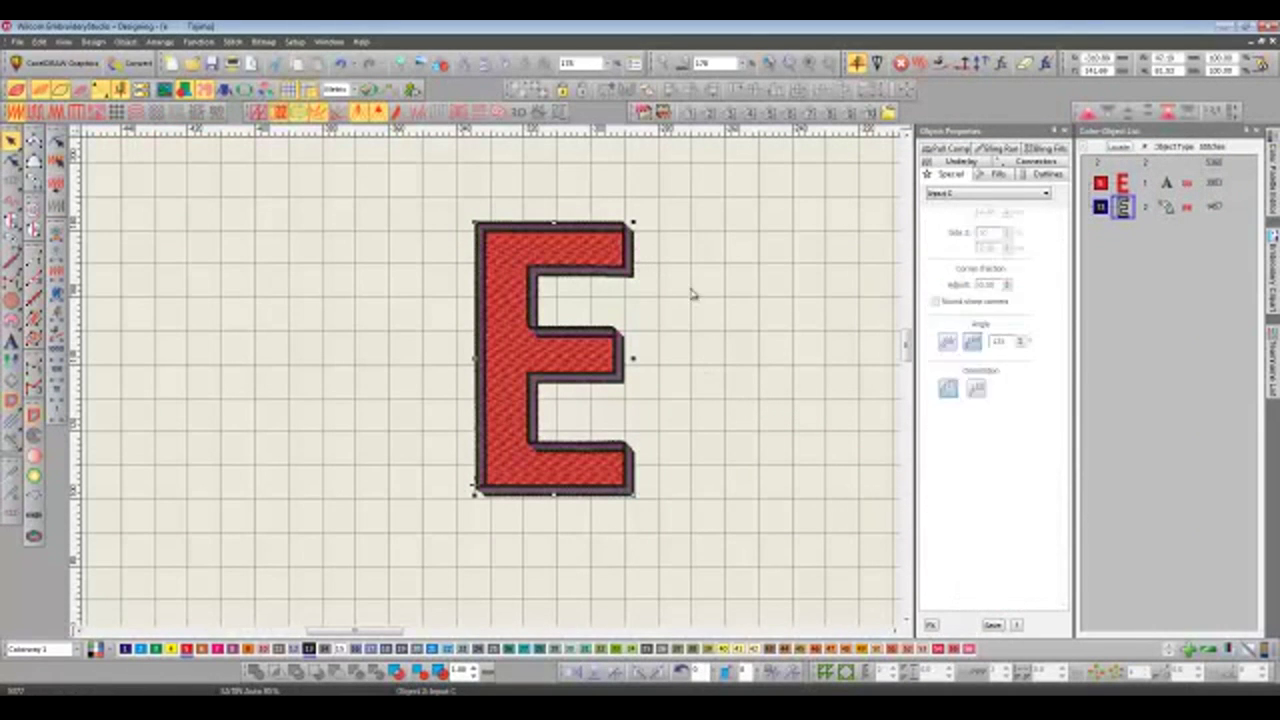
left_click_drag(1025, 433, 965, 368)
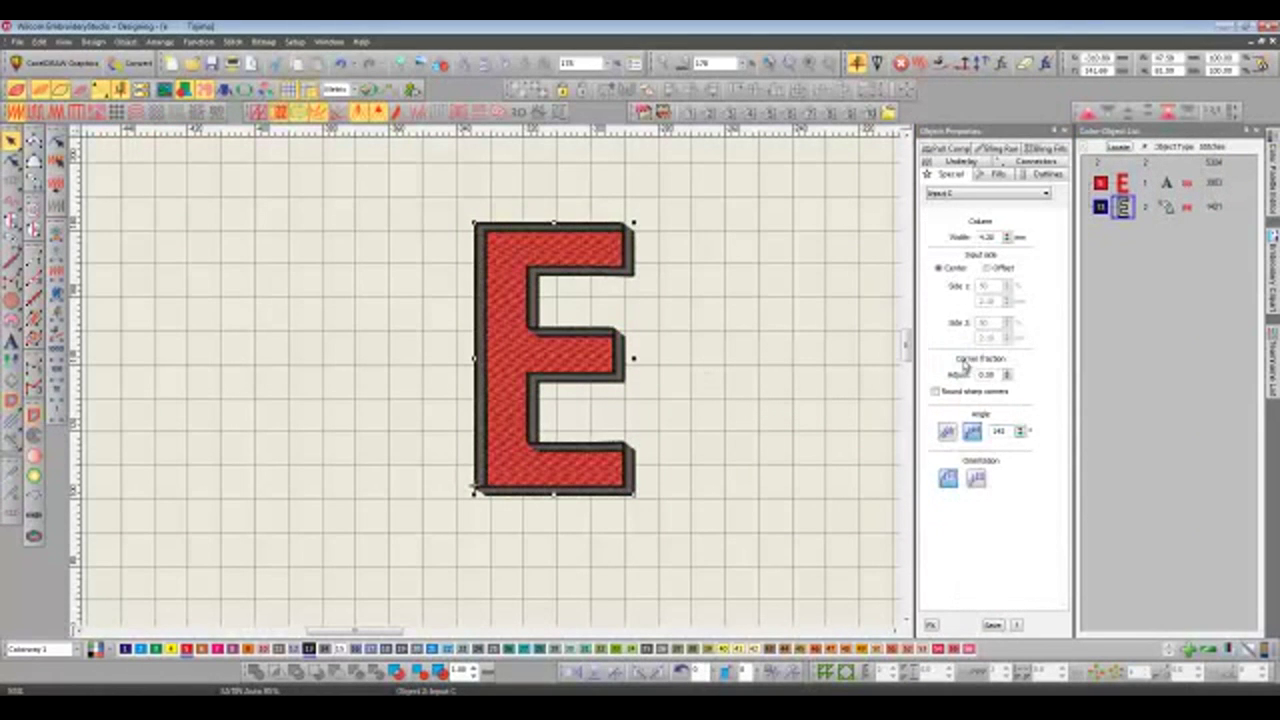
left_click_drag(1007, 238, 942, 270)
left_click(825, 370)
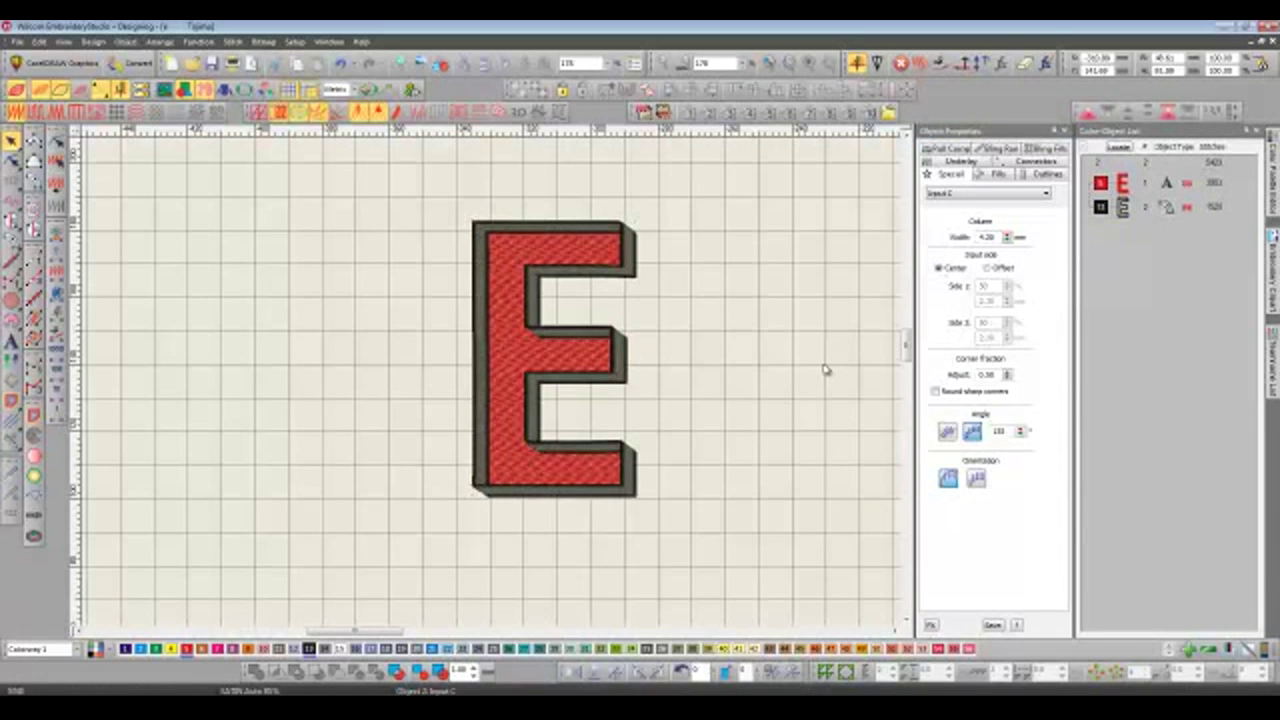
scroll(808, 353, "up", 2)
scroll(808, 352, "right", 3)
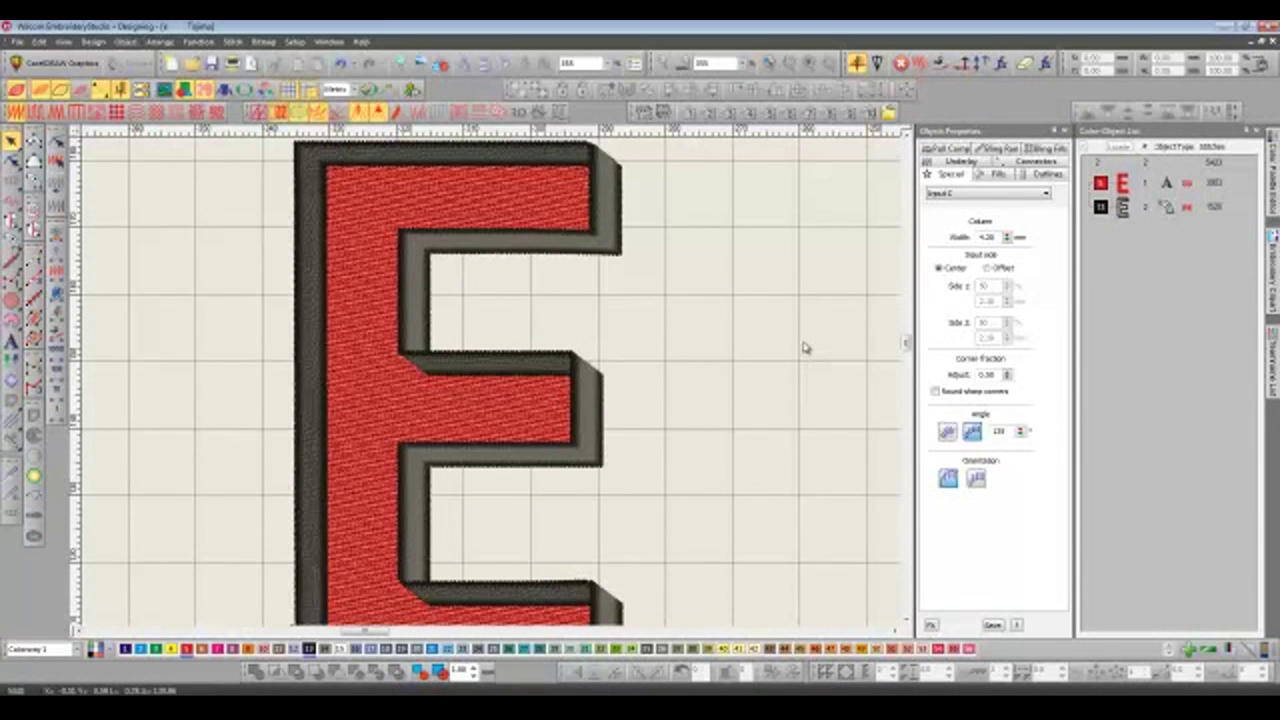
scroll(805, 400, "down", 2)
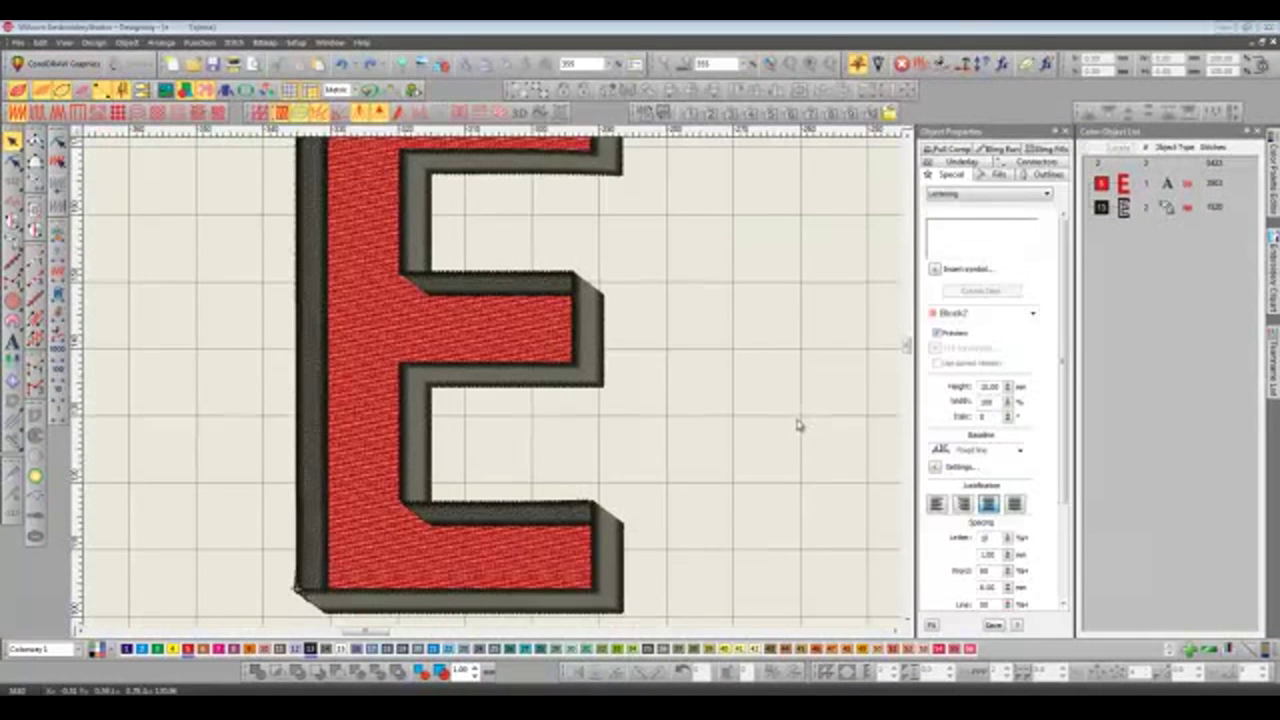
scroll(790, 424, "down", 2)
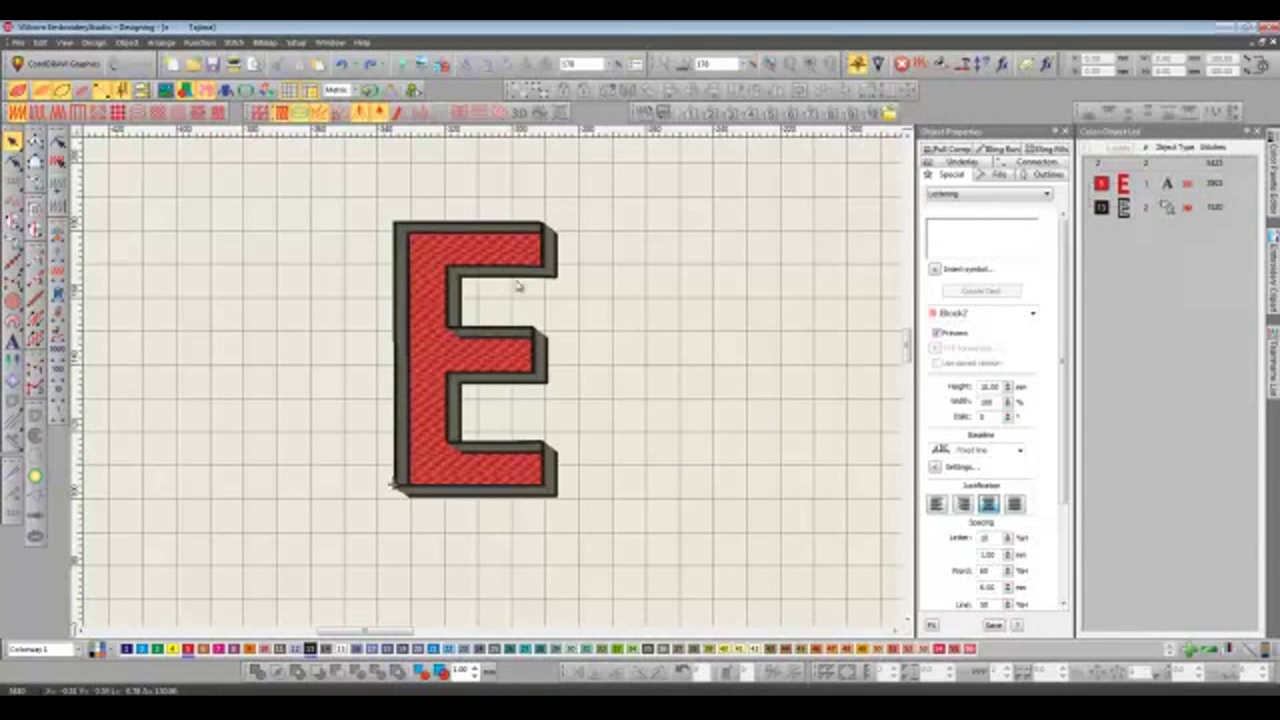
left_click_drag(329, 186, 650, 539)
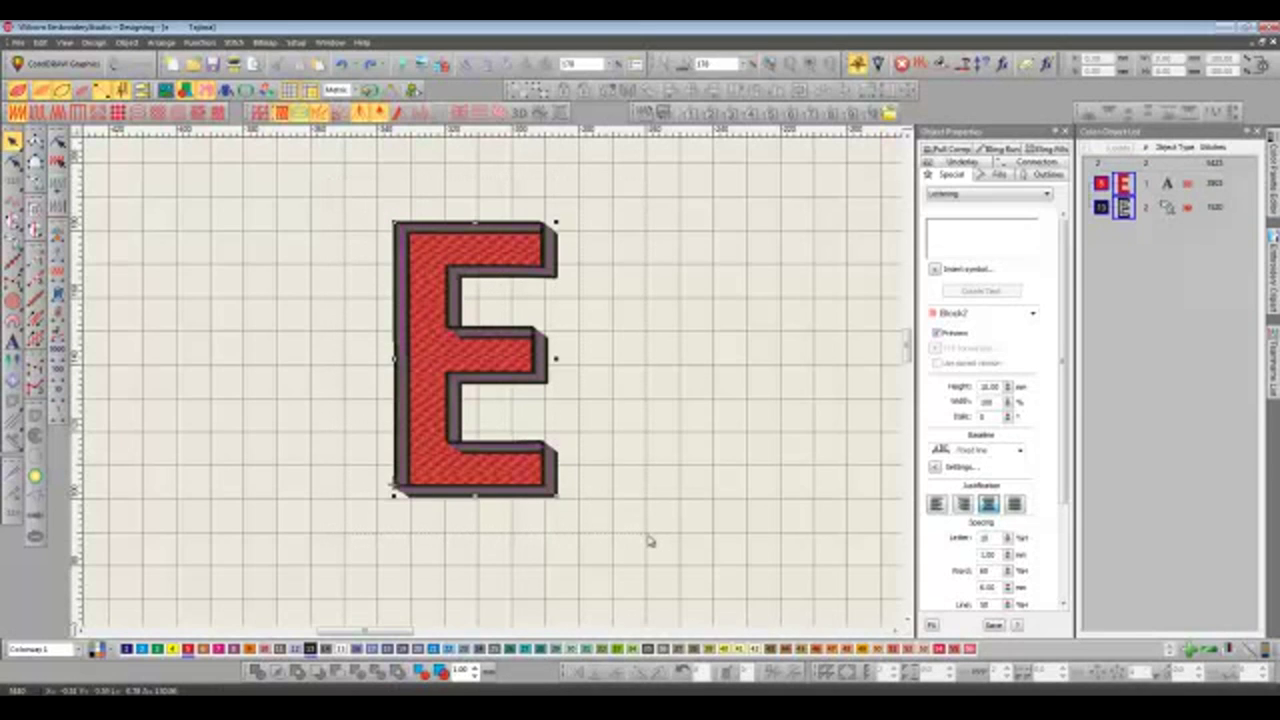
- Delete the E lettering and its outline
key("Delete")
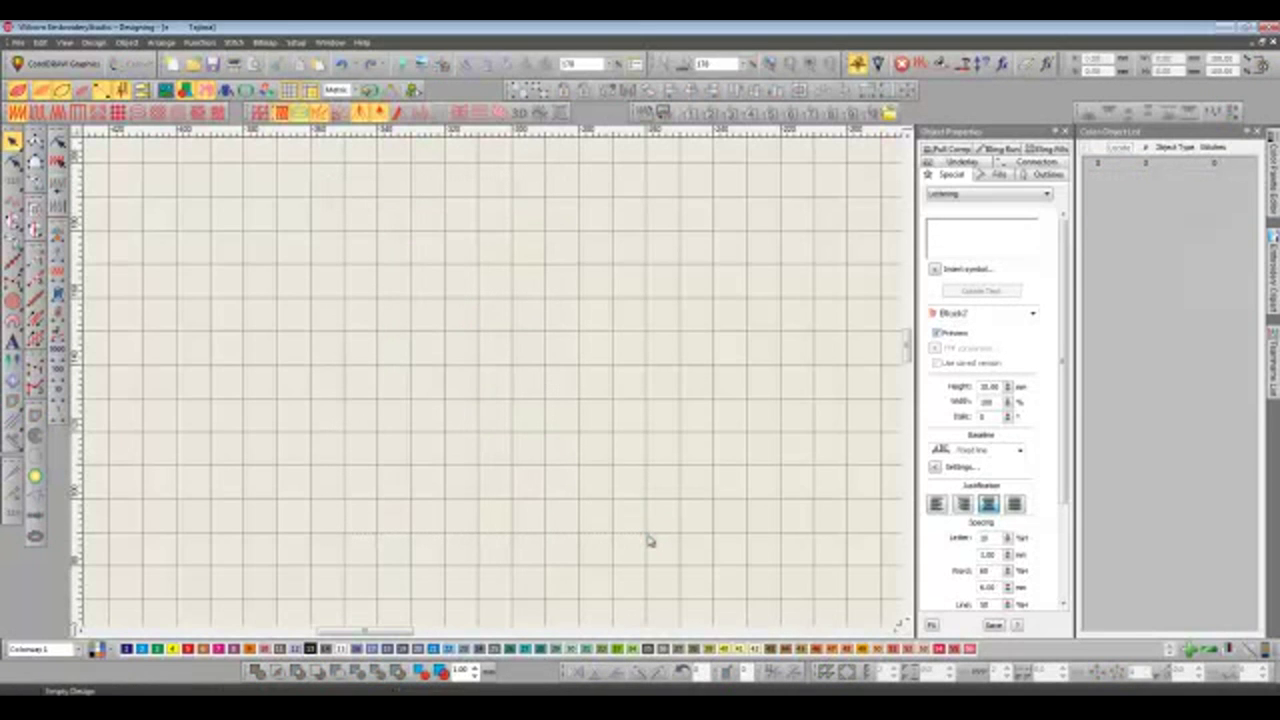
scroll(638, 500, "up", 1)
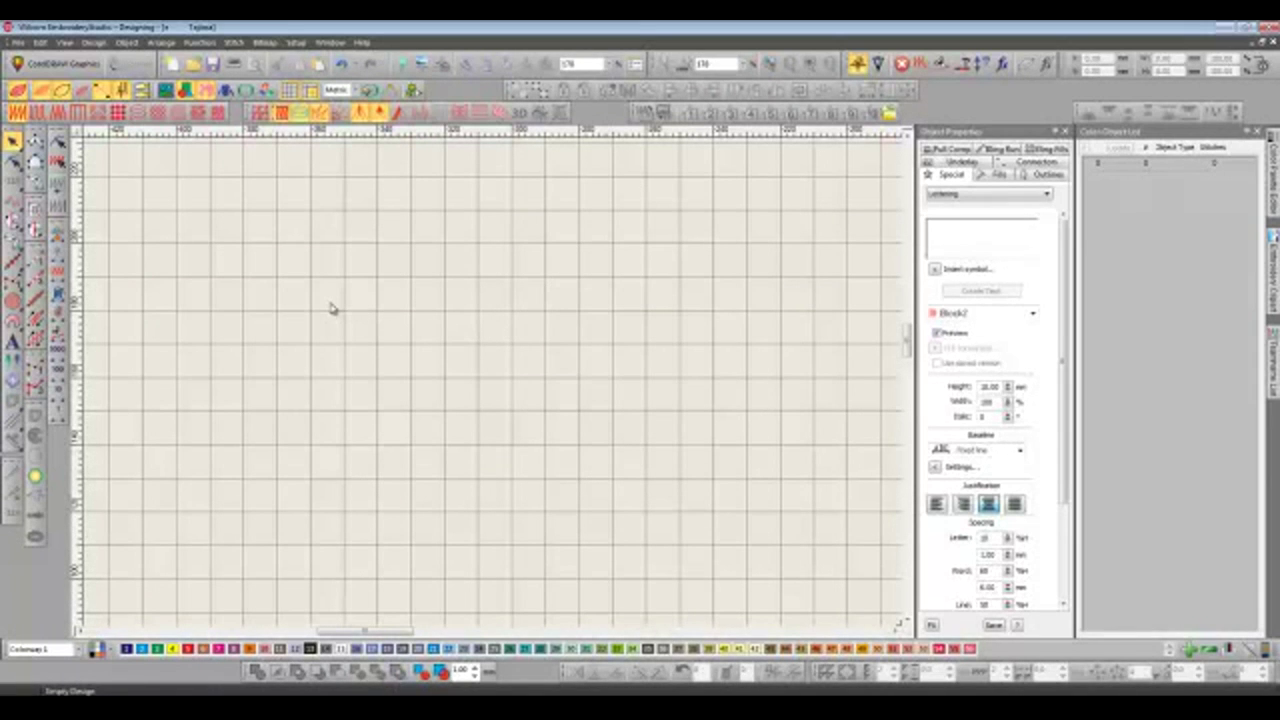
scroll(332, 308, "up", 2)
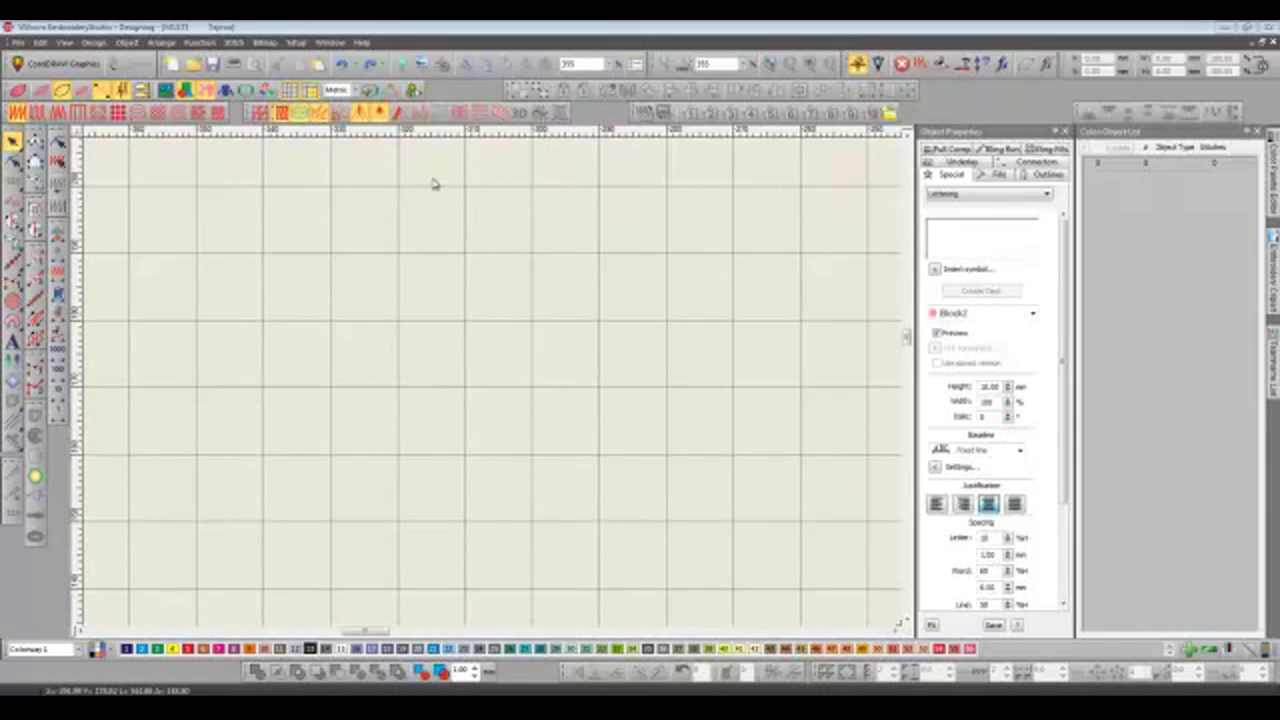
- Import the MULTI design and shift its lettering down and left
left_click(401, 64)
left_click(645, 418)
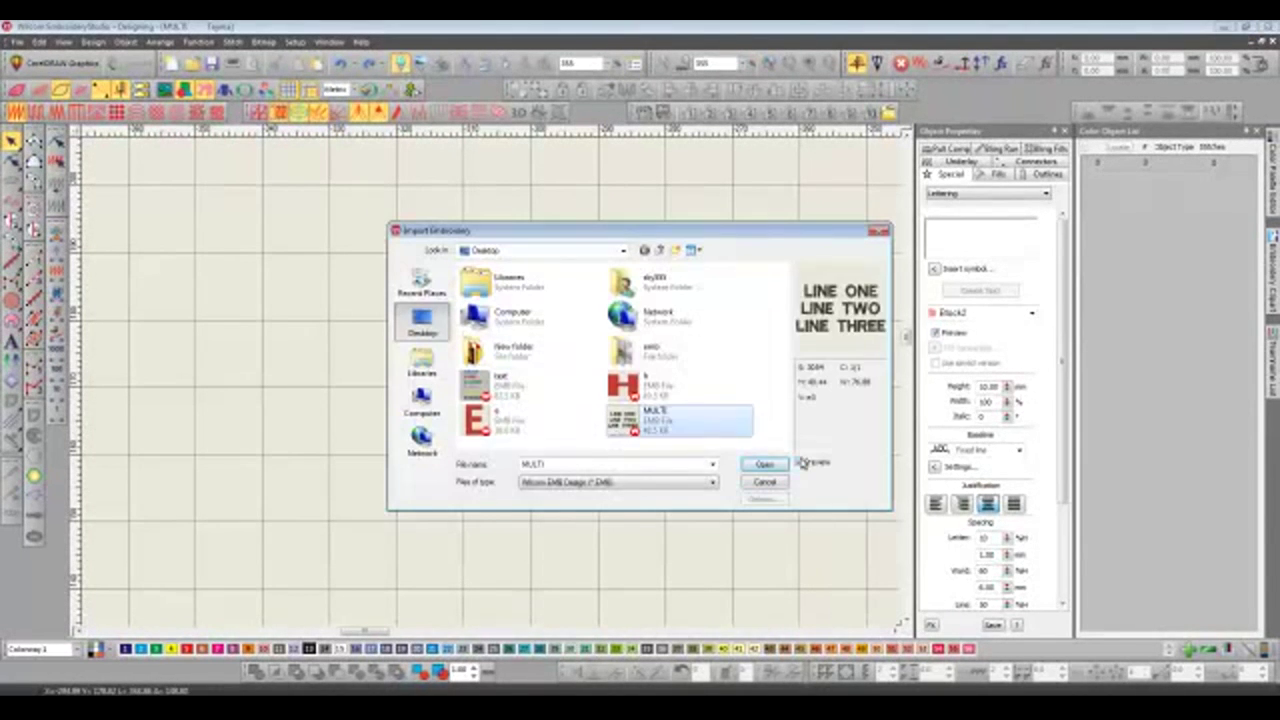
left_click(764, 464)
key("Escape")
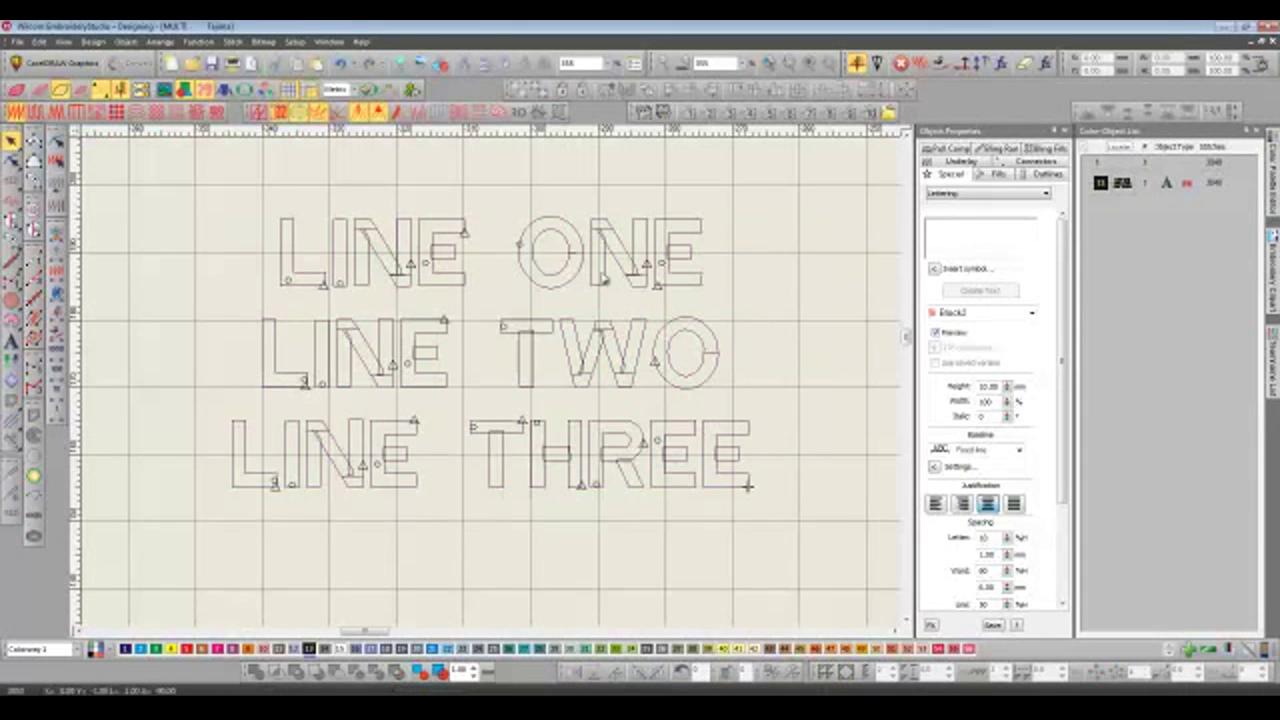
left_click(603, 280)
left_click_drag(603, 280, 585, 309)
left_click(800, 362)
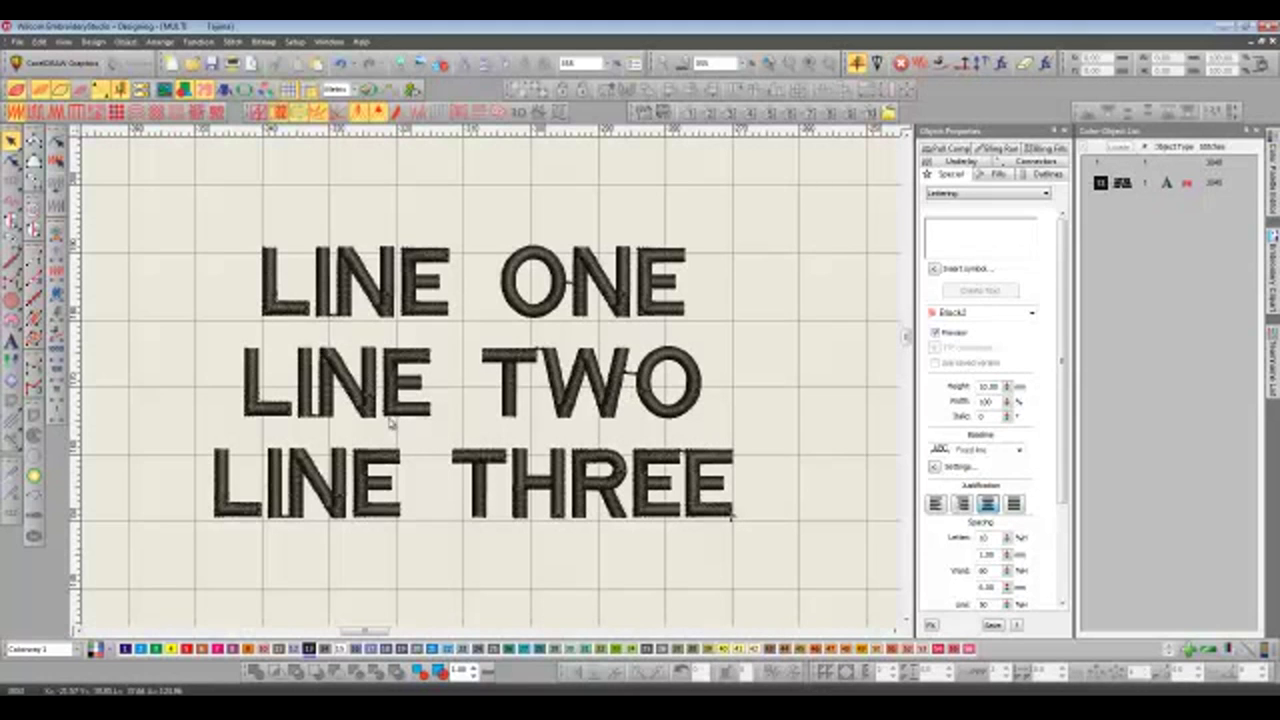
- Turn off TrueView and hide stitches to inspect the lettering outlines, then show stitches again
key("t")
key("s")
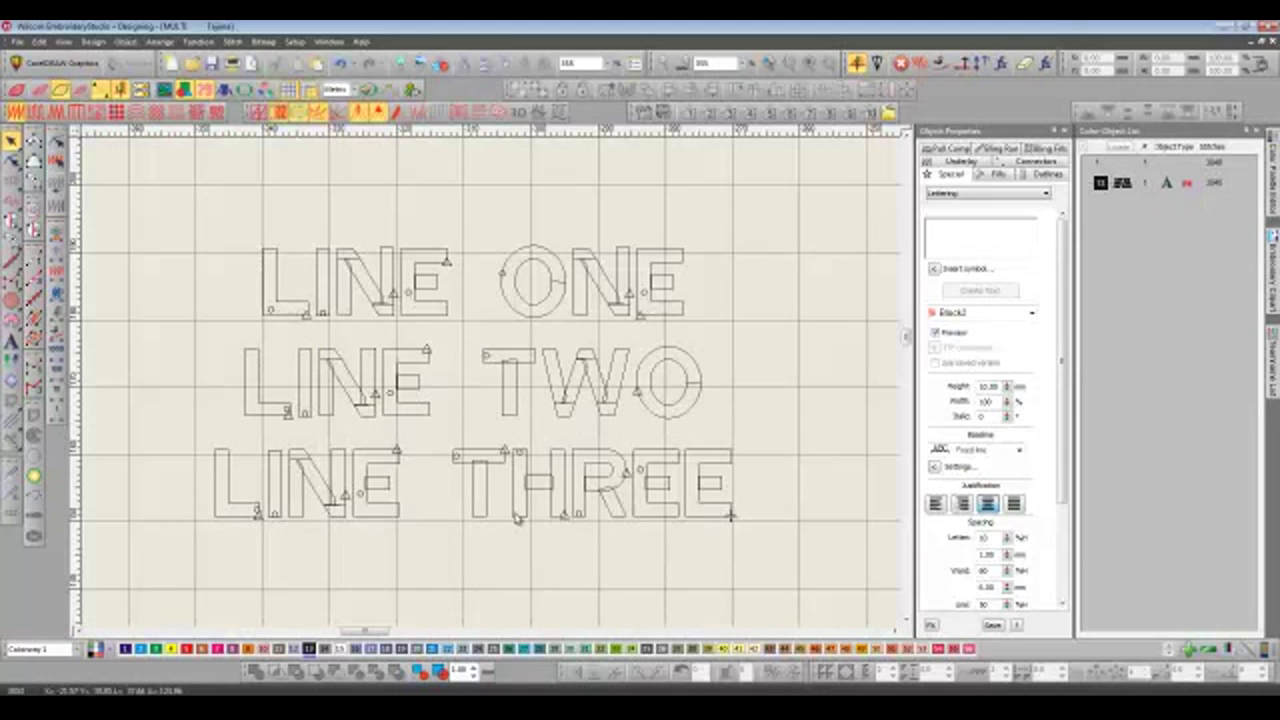
key("z")
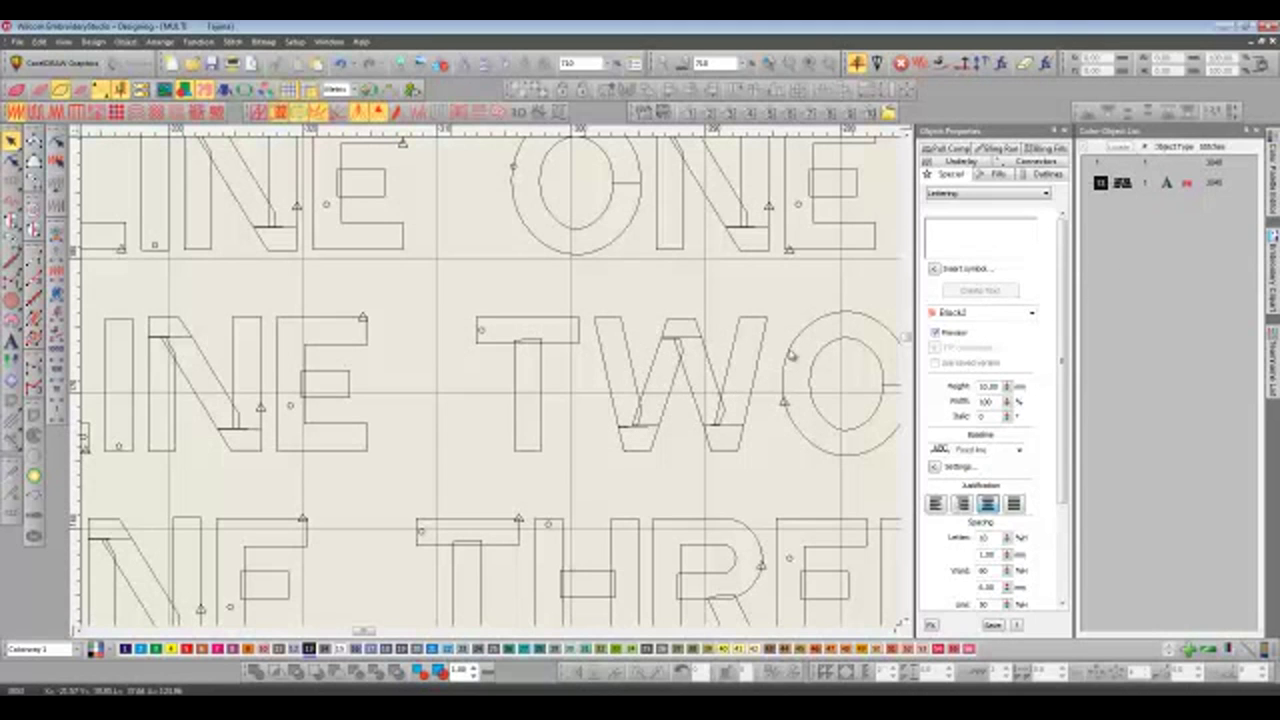
key("shift+z")
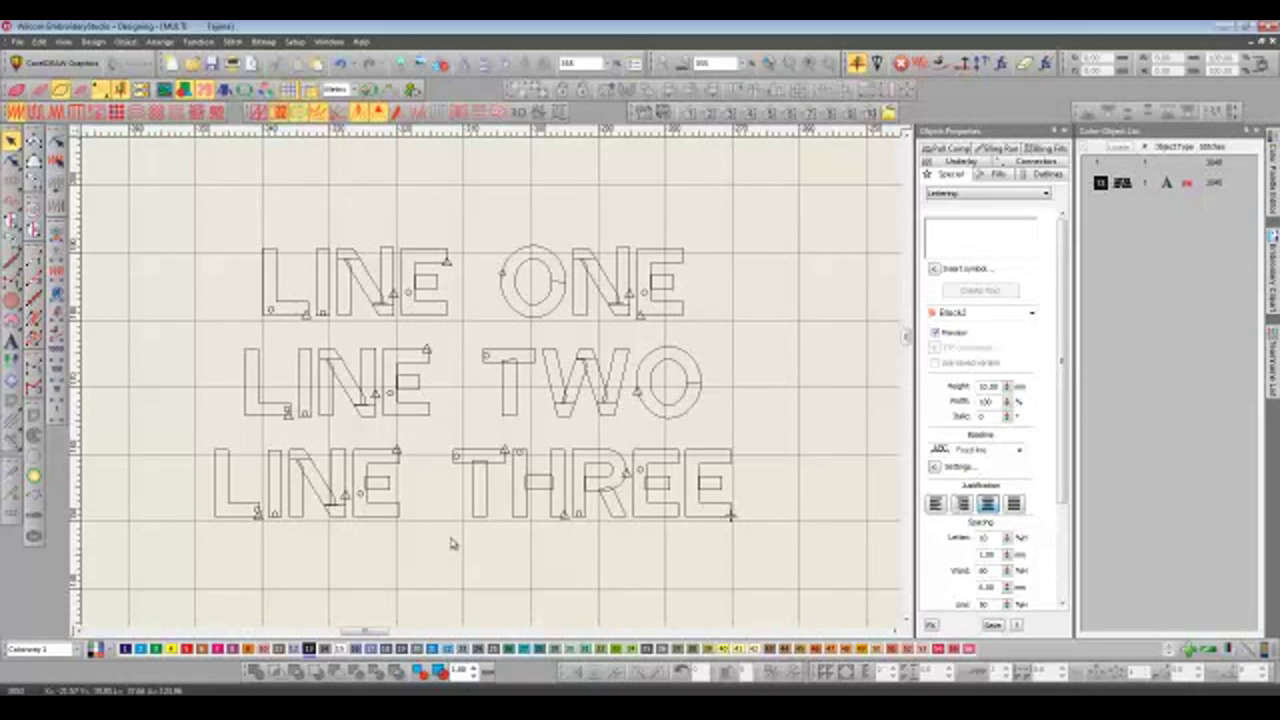
key("s")
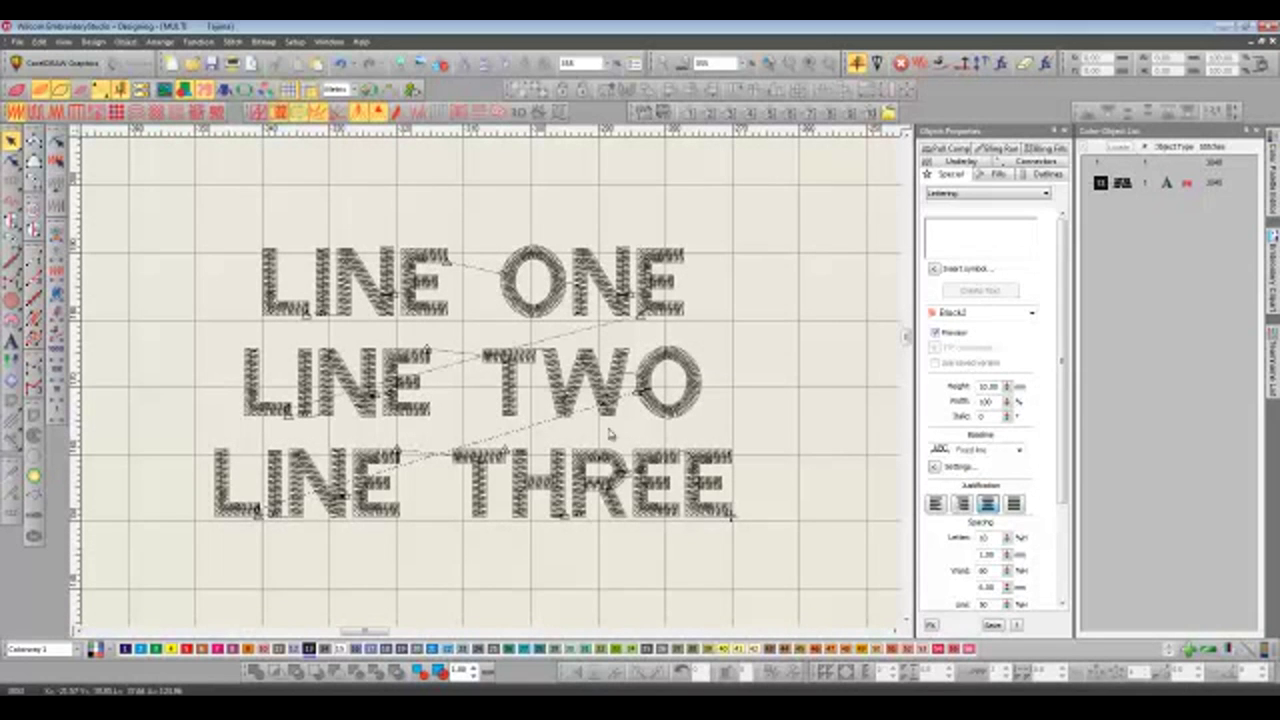
- Move the lettering up and break it apart into LINE ONE, LINE TWO and LINE THREE
left_click_drag(555, 311, 581, 269)
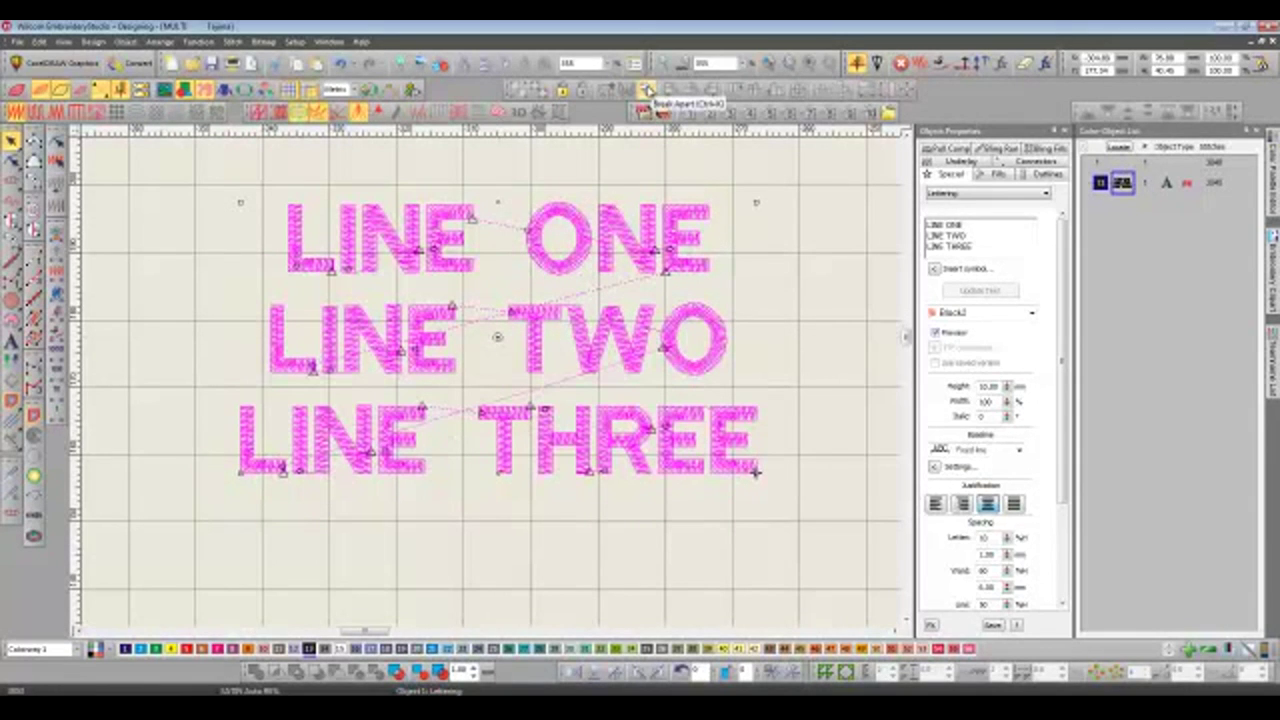
left_click(645, 90)
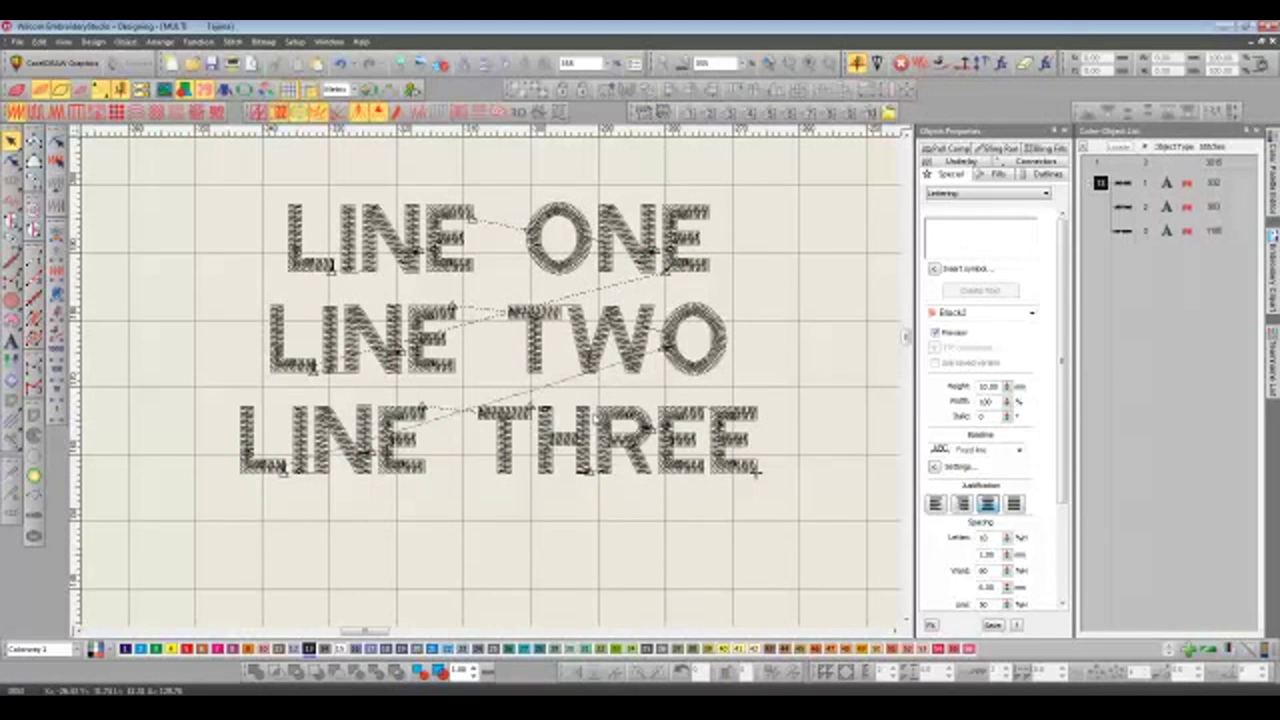
left_click(598, 418)
left_click(598, 366)
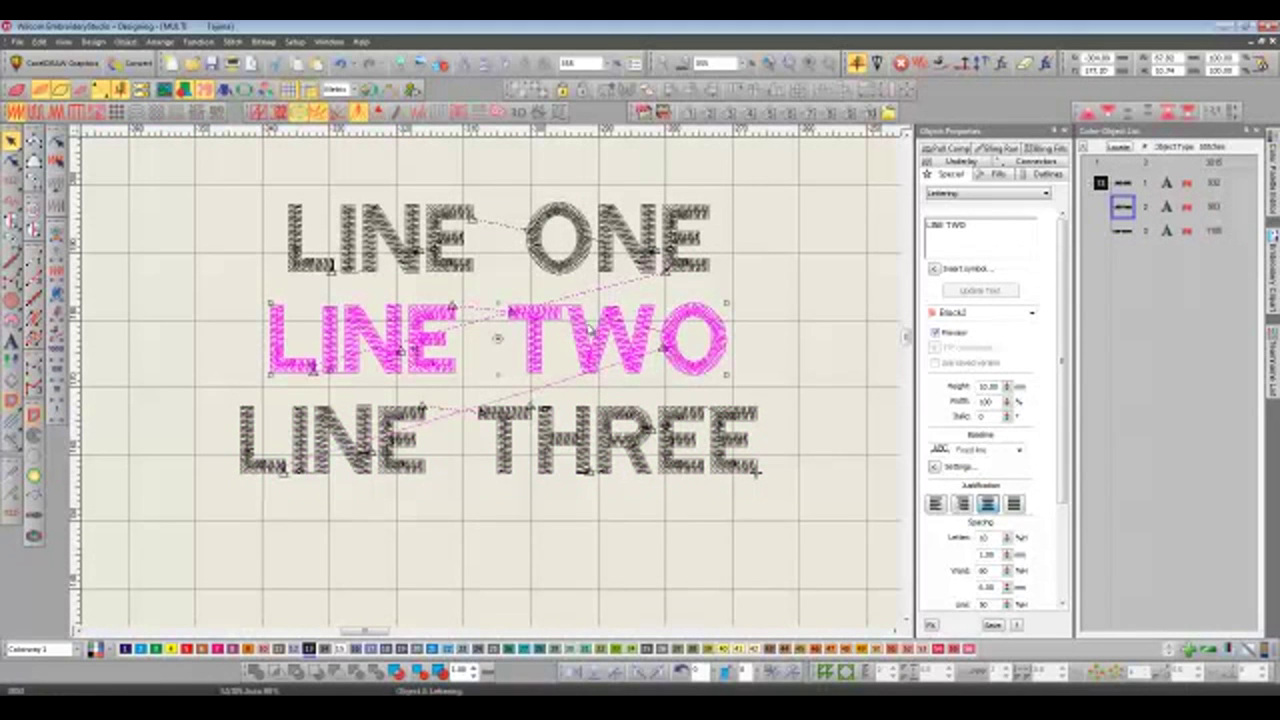
left_click(620, 240)
left_click(766, 394)
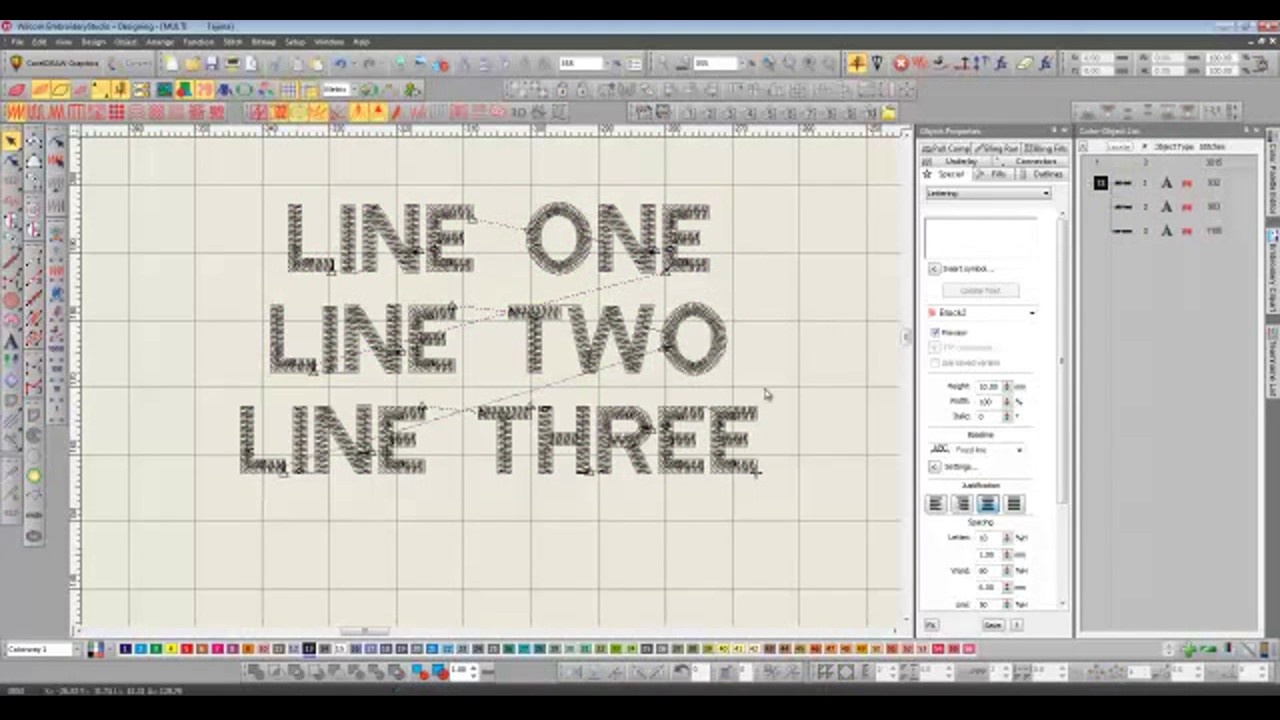
left_click(690, 240)
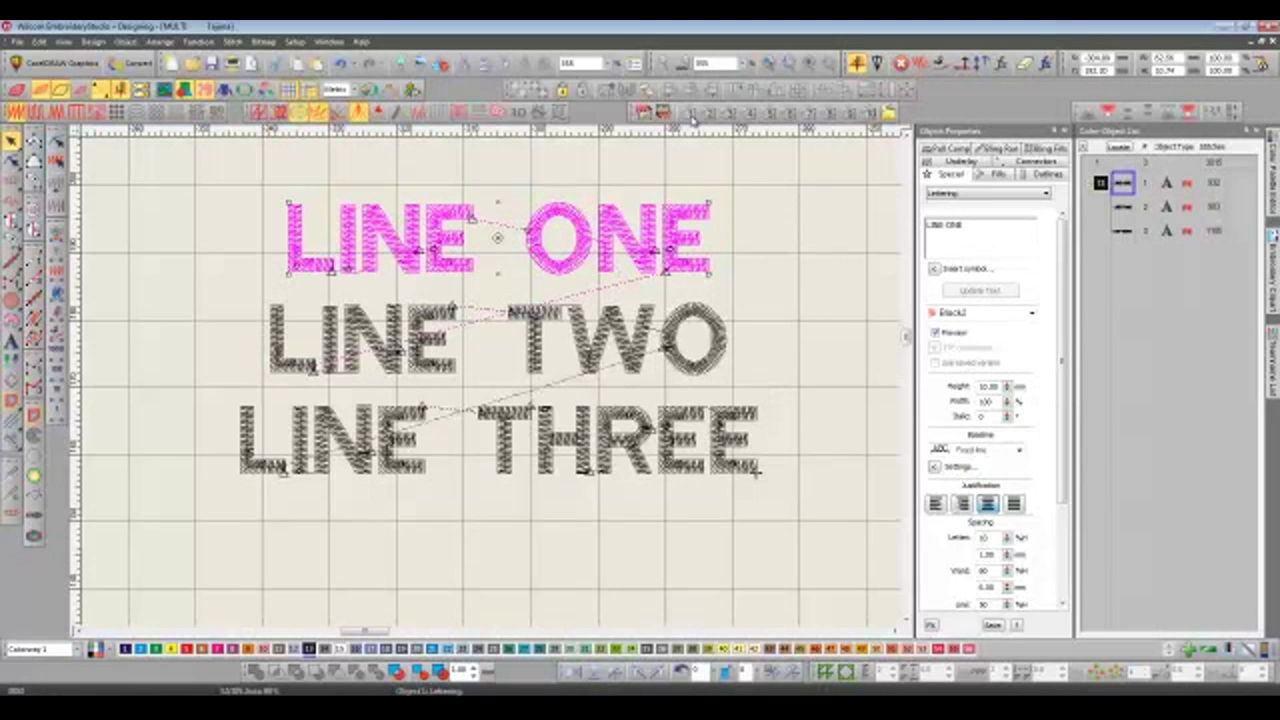
- Break LINE ONE apart into the separate words LINE and ONE
left_click(645, 89)
left_click(612, 240)
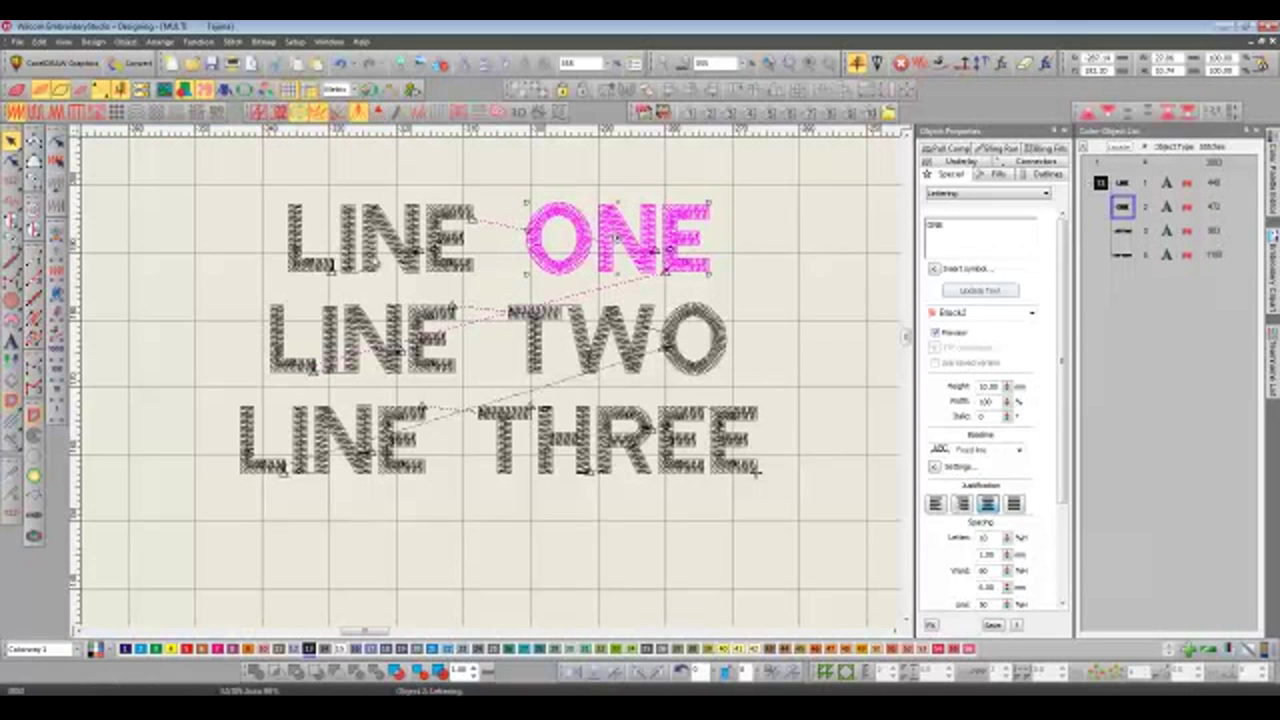
left_click(376, 255)
left_click(491, 189)
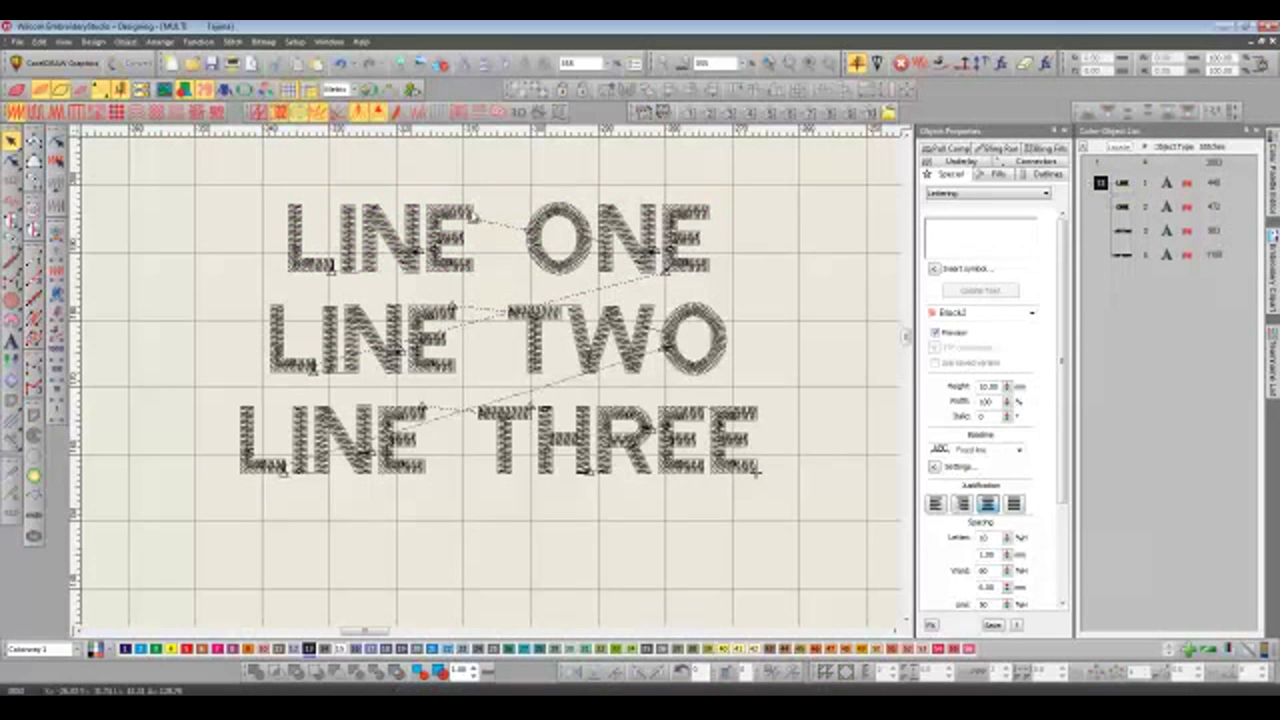
left_click(463, 213)
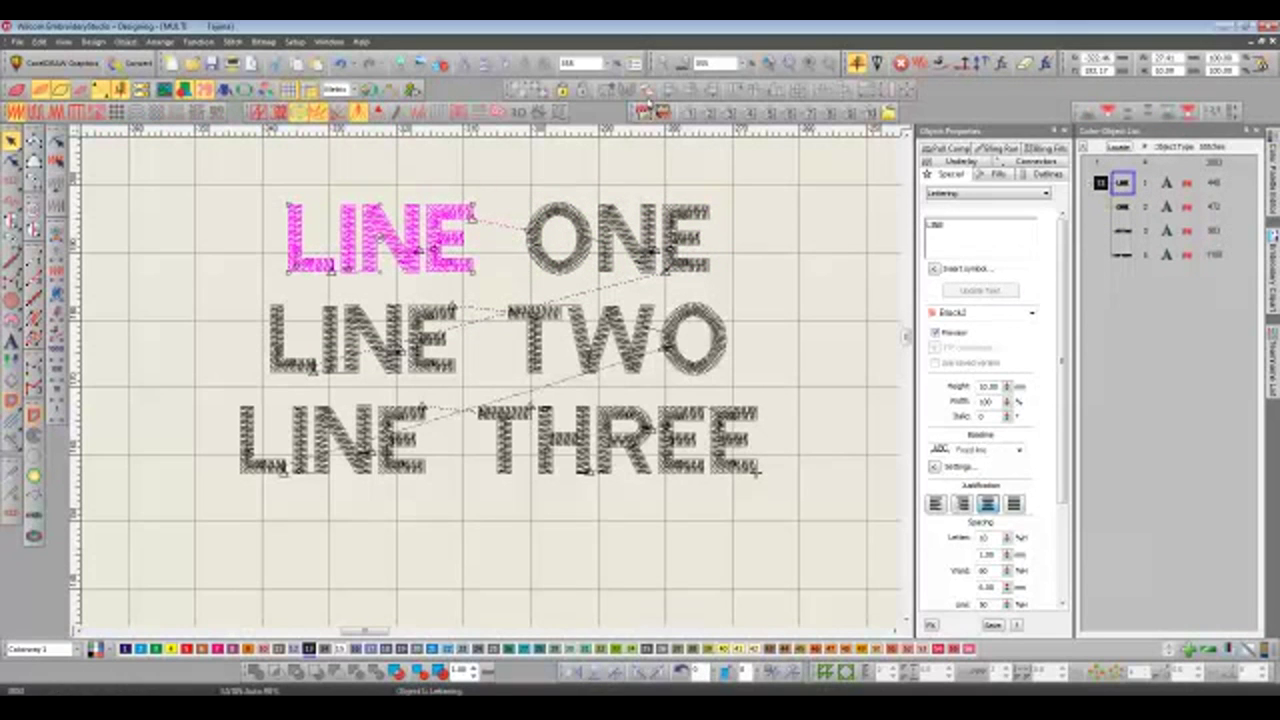
- Break the word LINE apart into the letters L, I, N and E
left_click(645, 89)
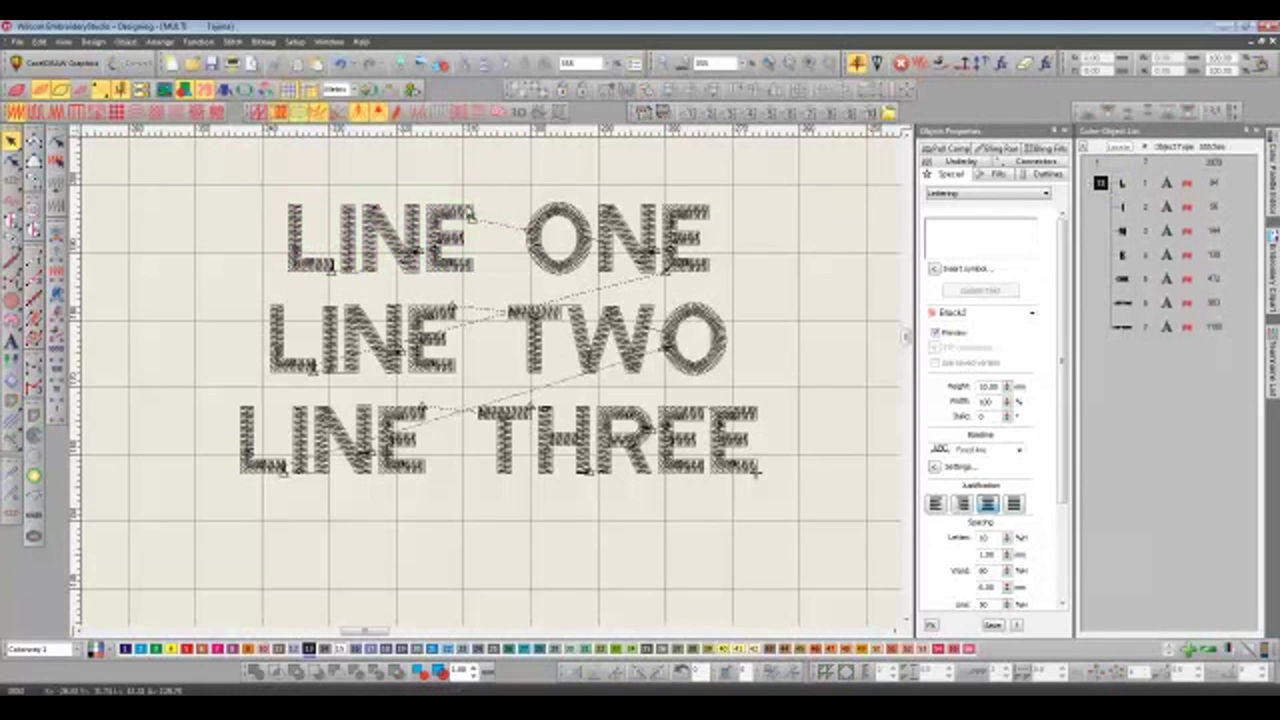
left_click(468, 212)
left_click(410, 232)
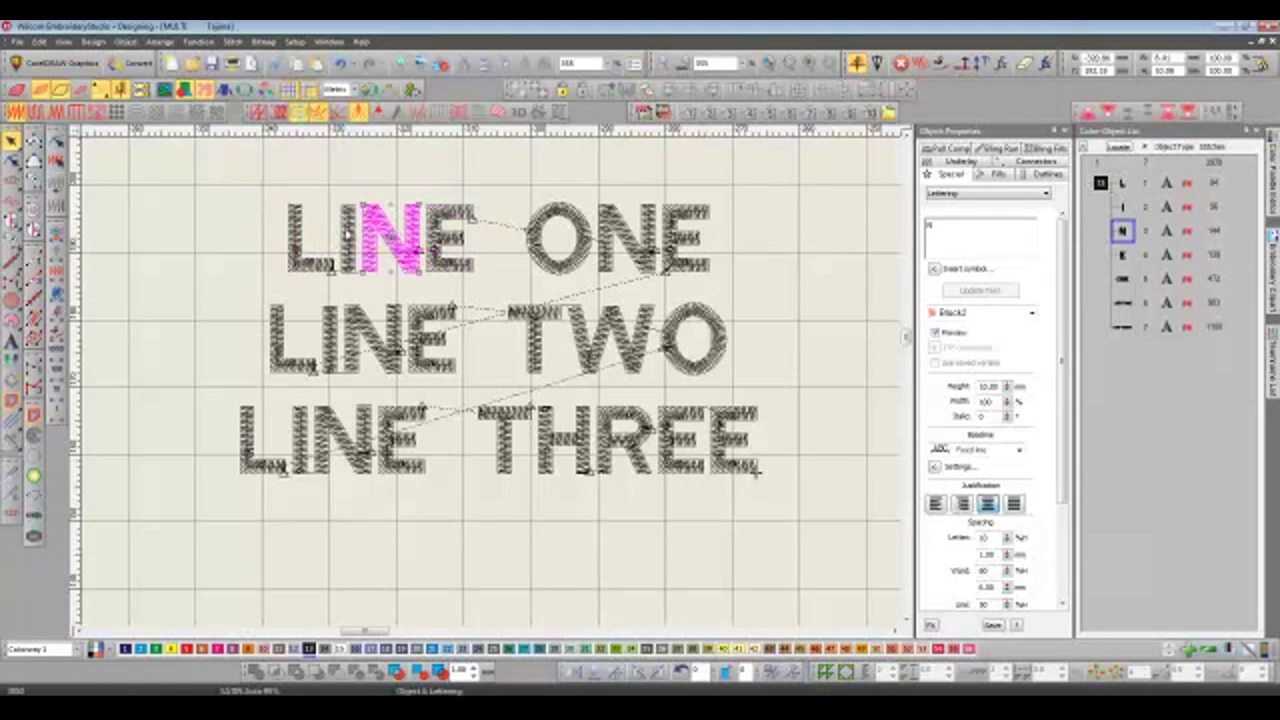
left_click(347, 233)
left_click(326, 260)
scroll(370, 350, "up", 2)
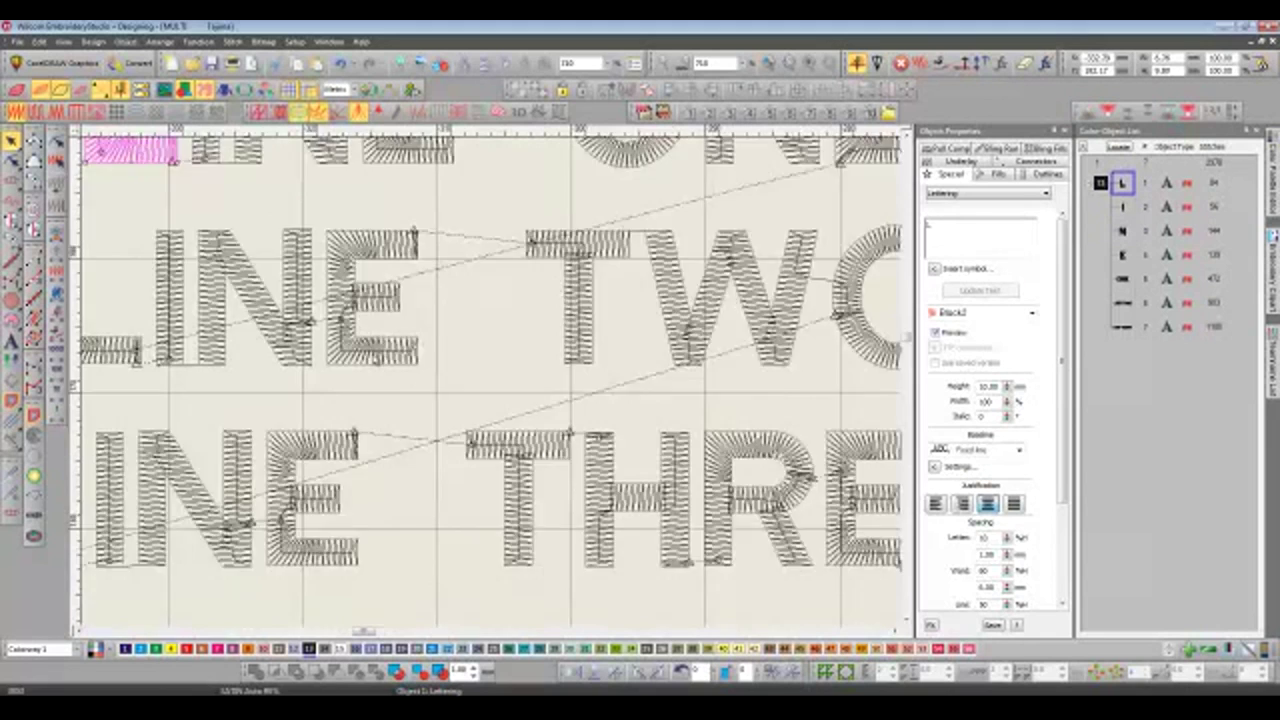
scroll(355, 340, "up", 2)
left_click(345, 320)
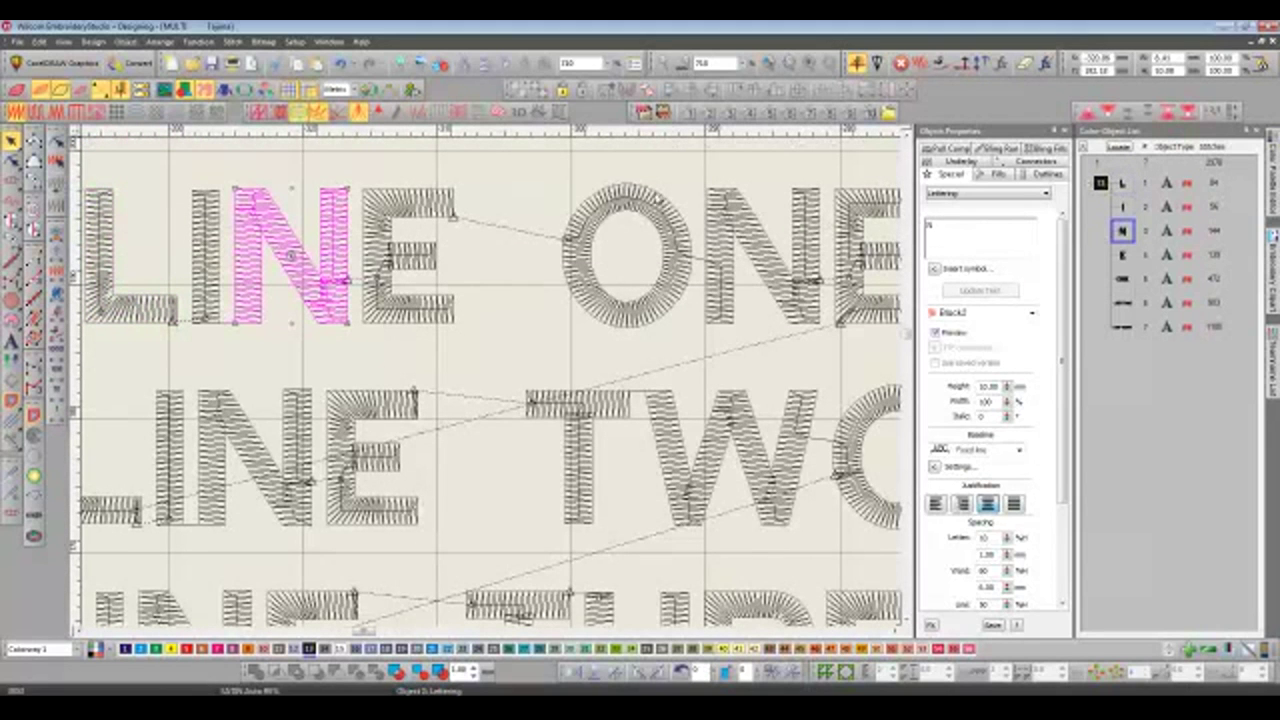
- Break the letter N into its strokes and check each piece and remaining line
left_click(646, 91)
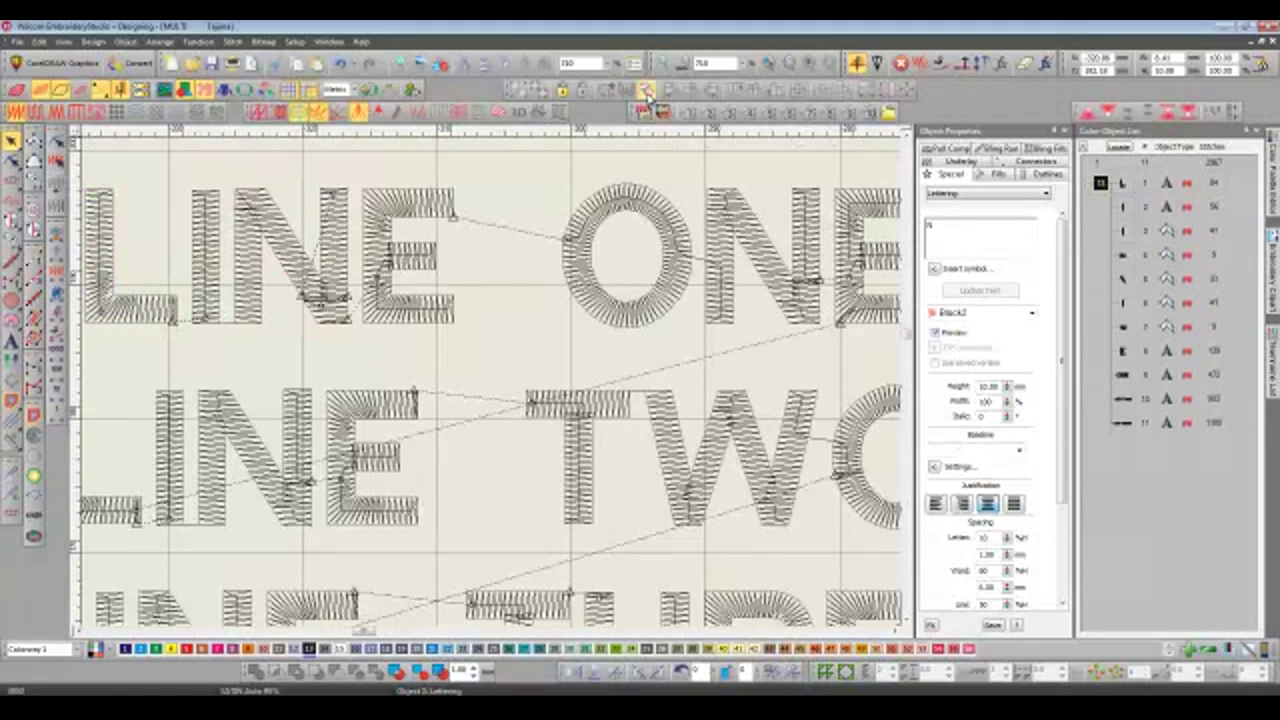
left_click(333, 245)
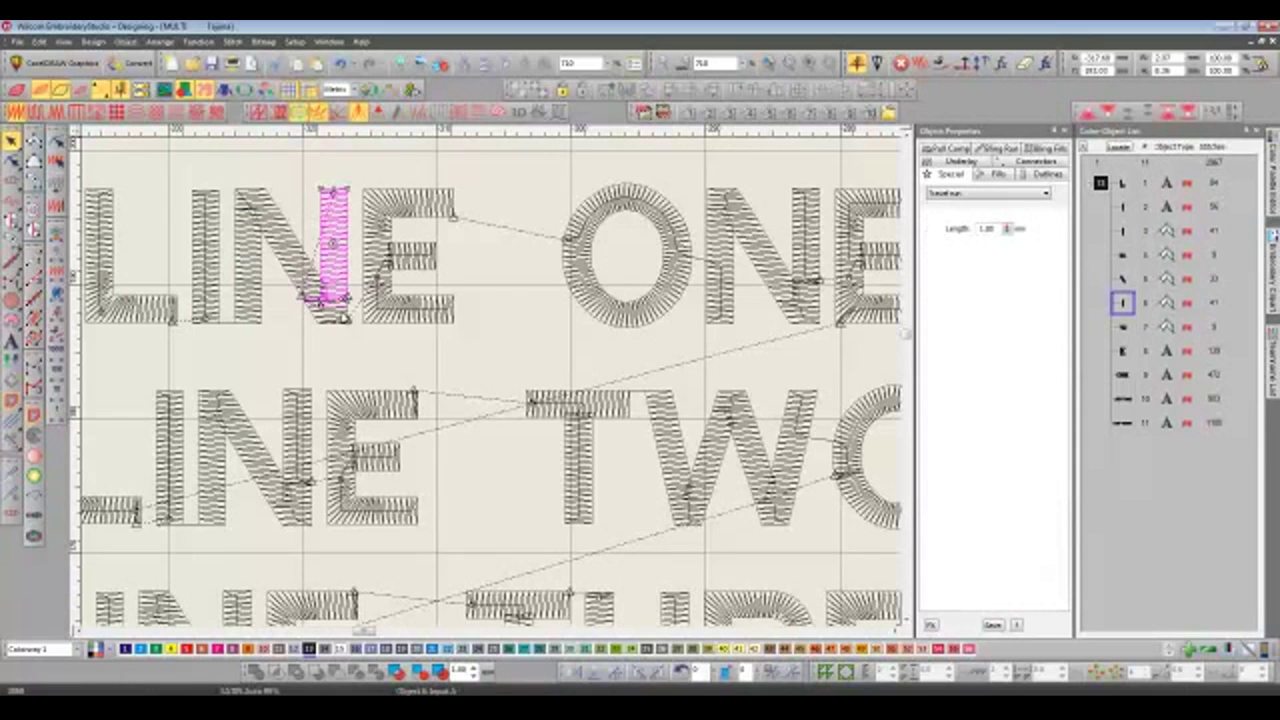
left_click(298, 283)
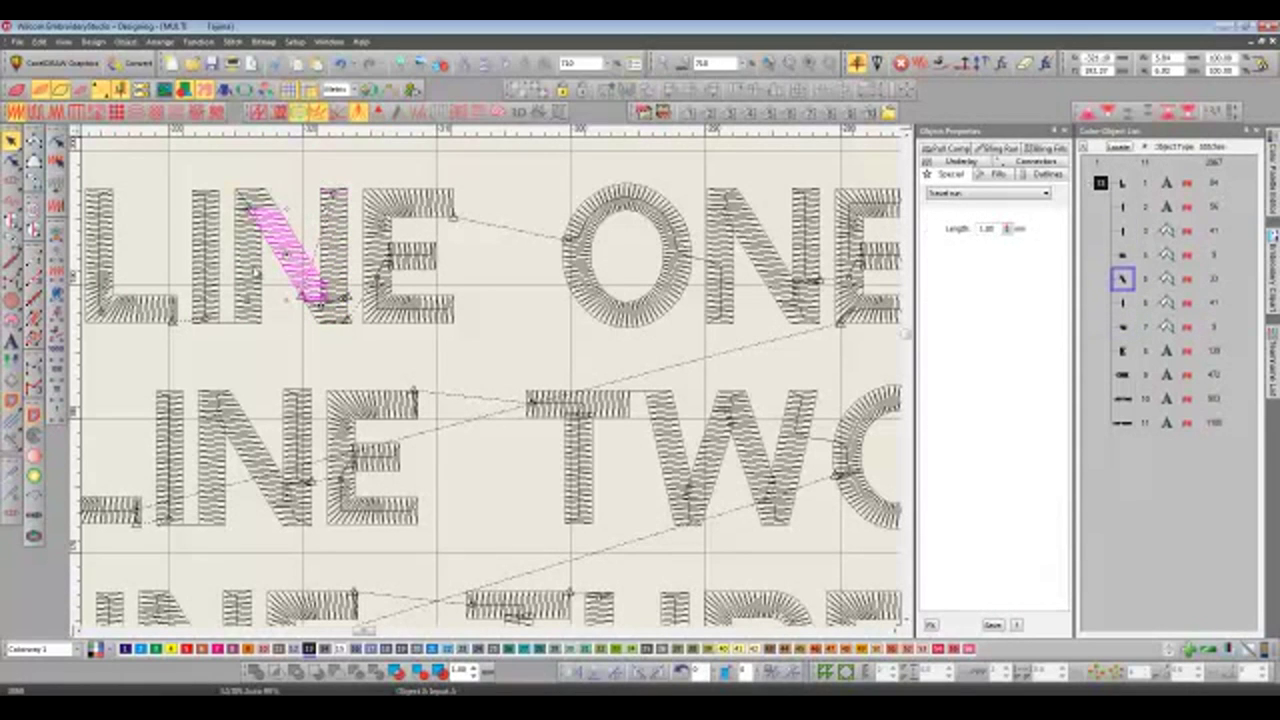
left_click(260, 252)
left_click(252, 194)
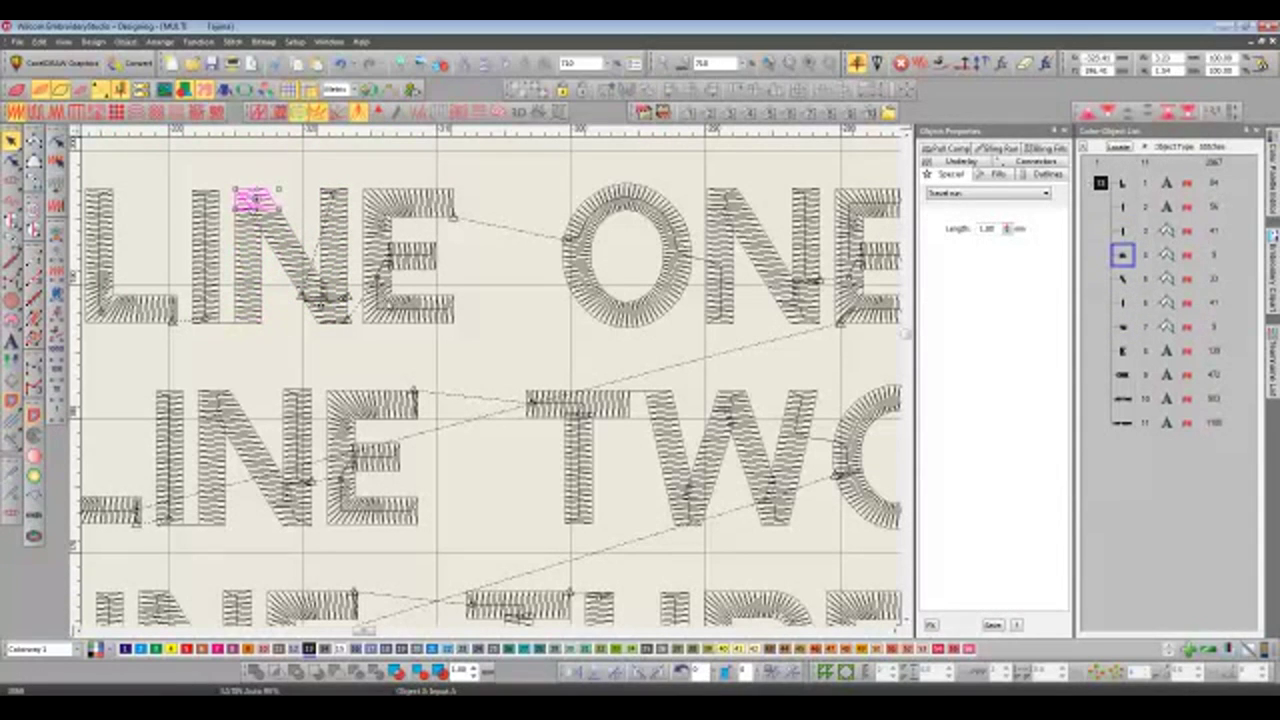
left_click(410, 255)
left_click(628, 255)
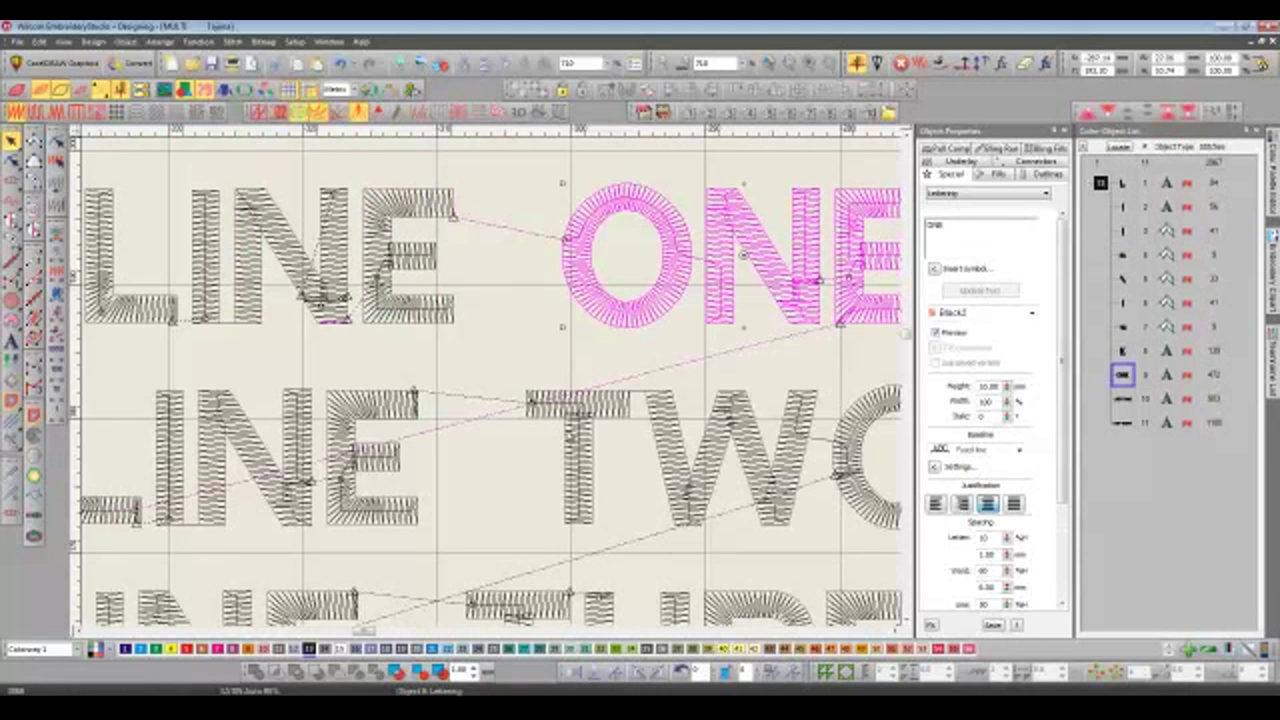
left_click(565, 520)
left_click(545, 608)
- Zoom out to view all three lines, then start a new blank design
left_click(495, 377)
key("0")
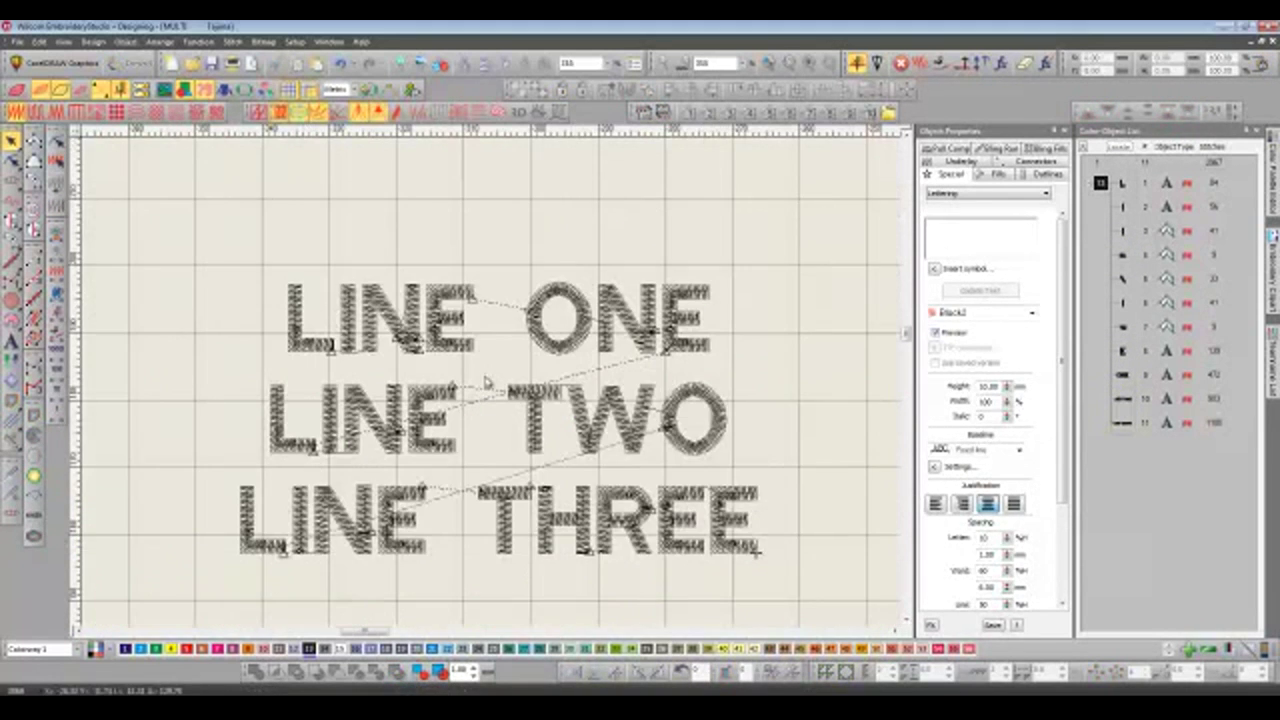
key("z")
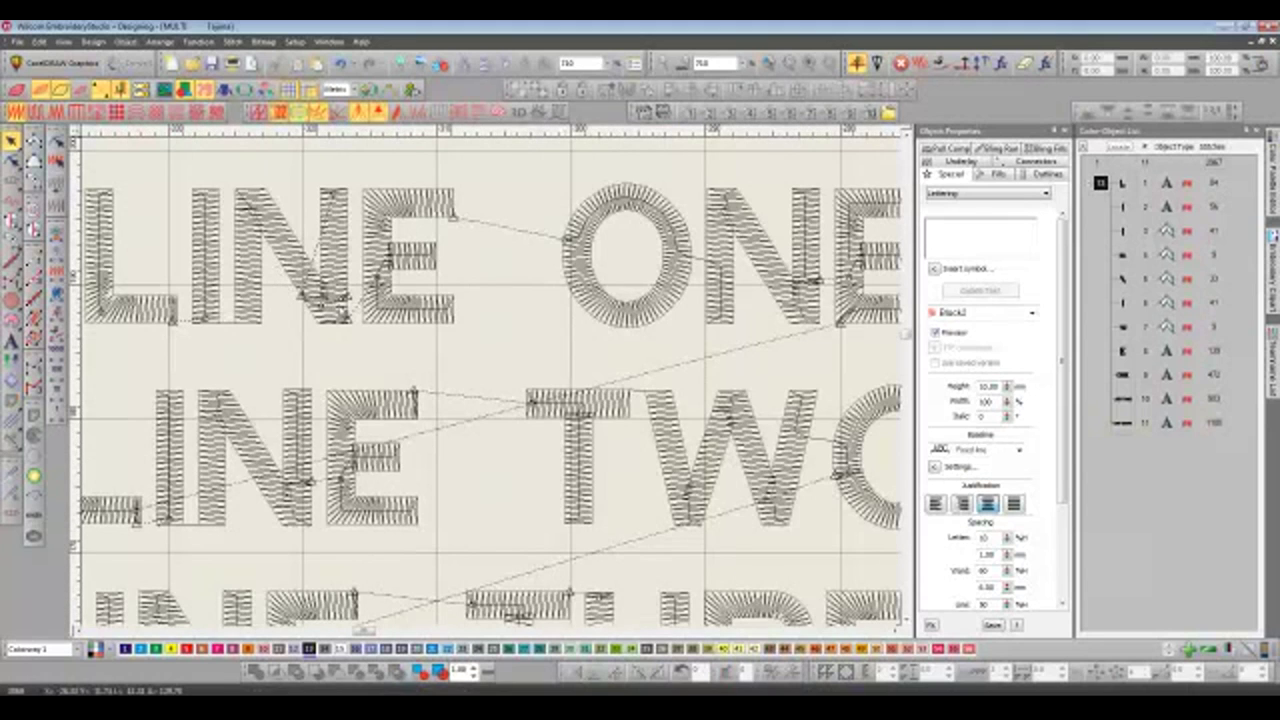
key("ctrl+n")
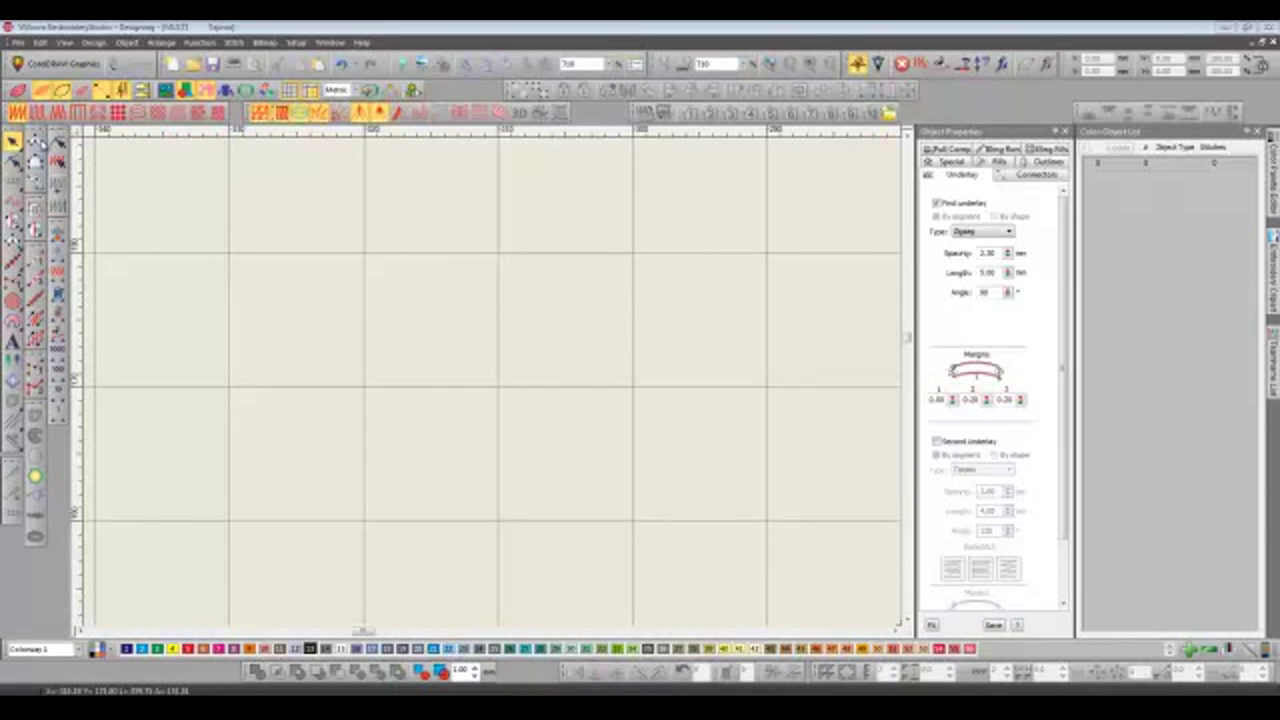
- Digitize a four-corner satin-filled rectangle
left_click(34, 141)
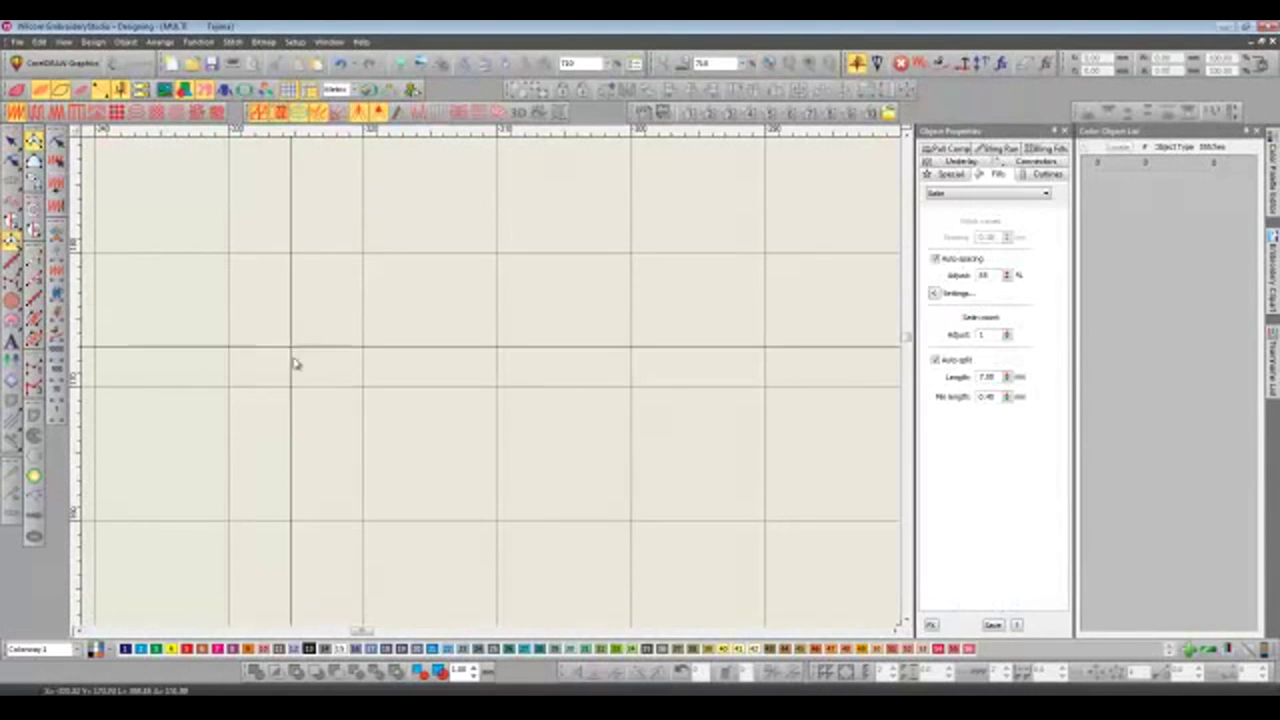
left_click(299, 381)
left_click(299, 277)
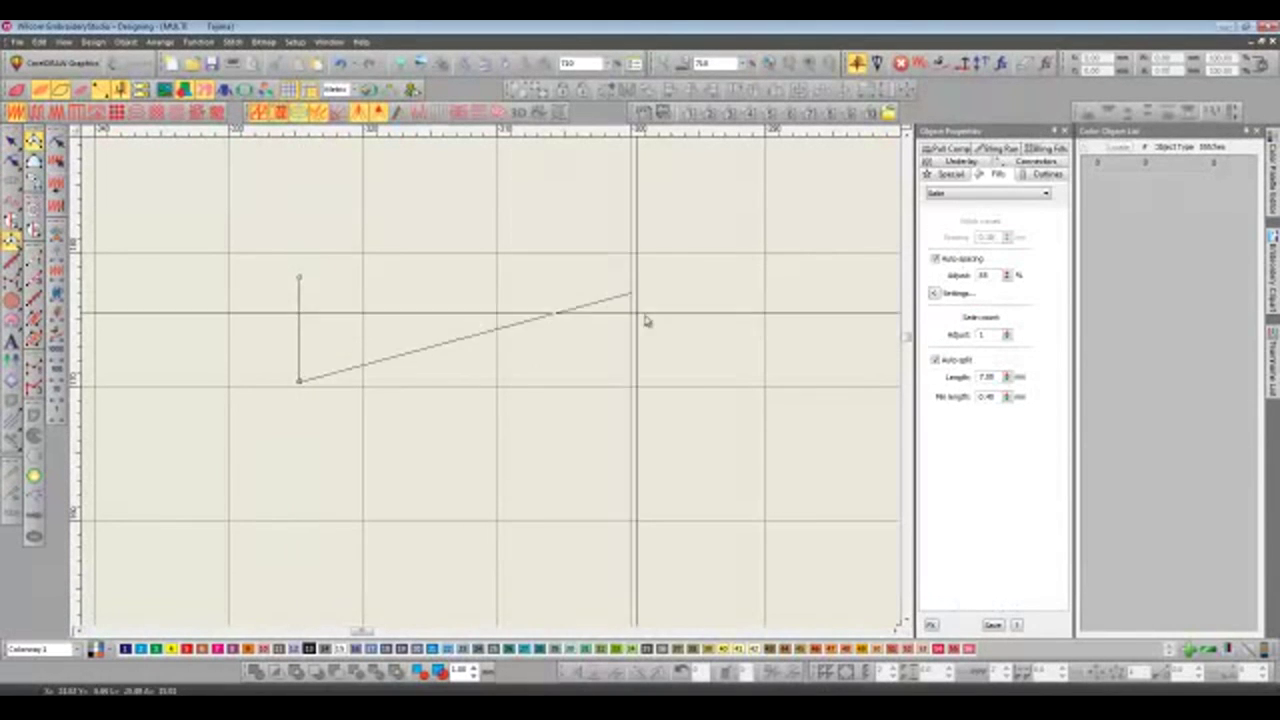
left_click(706, 380)
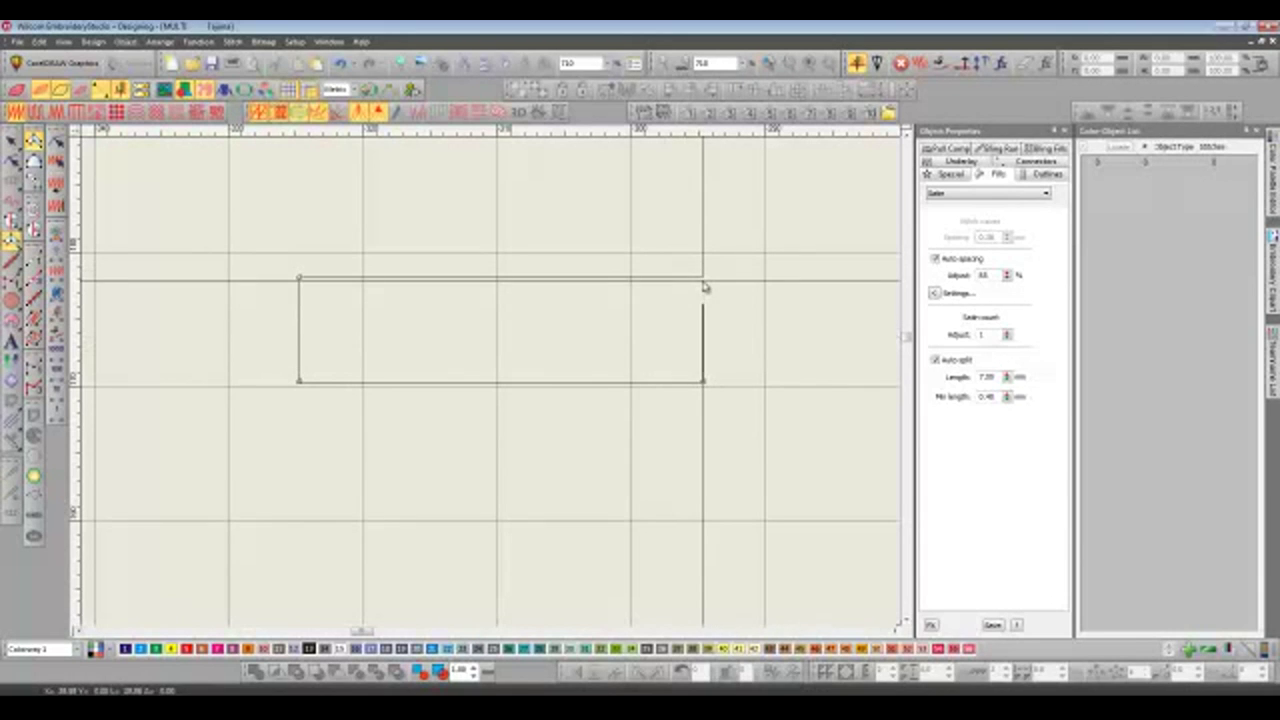
left_click(697, 272)
key("Return")
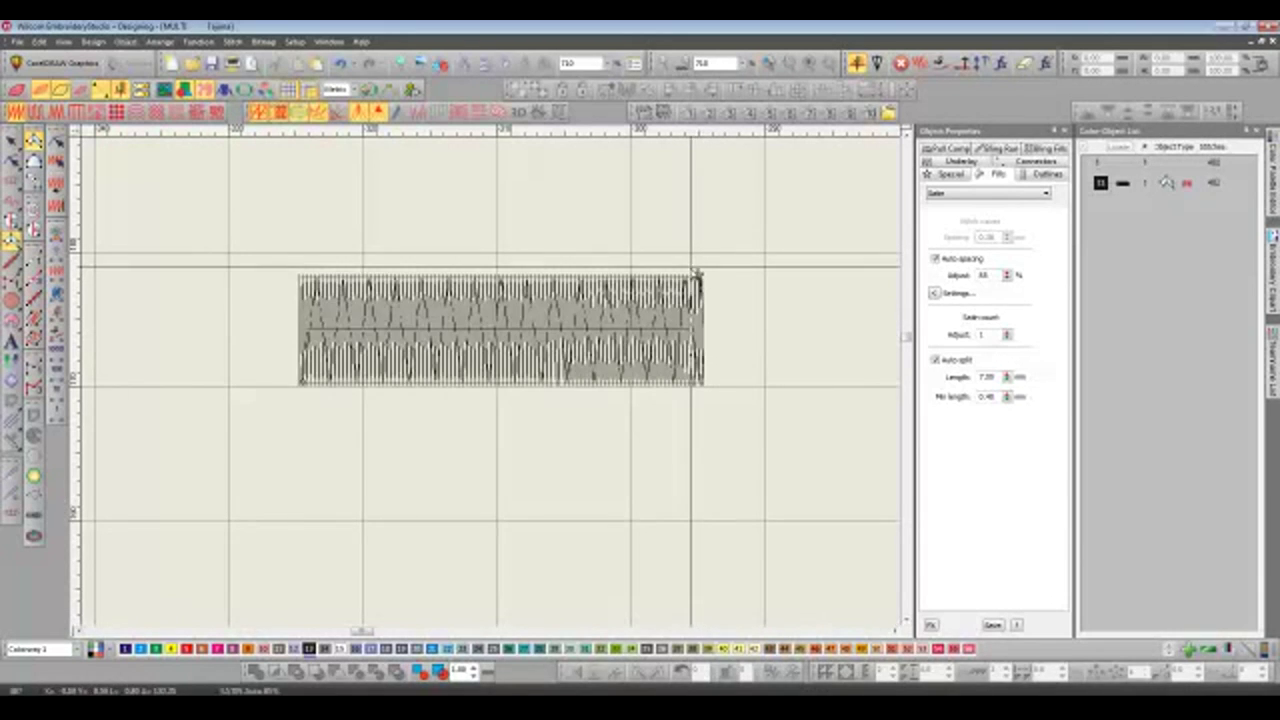
- Raise the satin rectangle's zigzag underlay angle from 90° to 140°
left_click(11, 140)
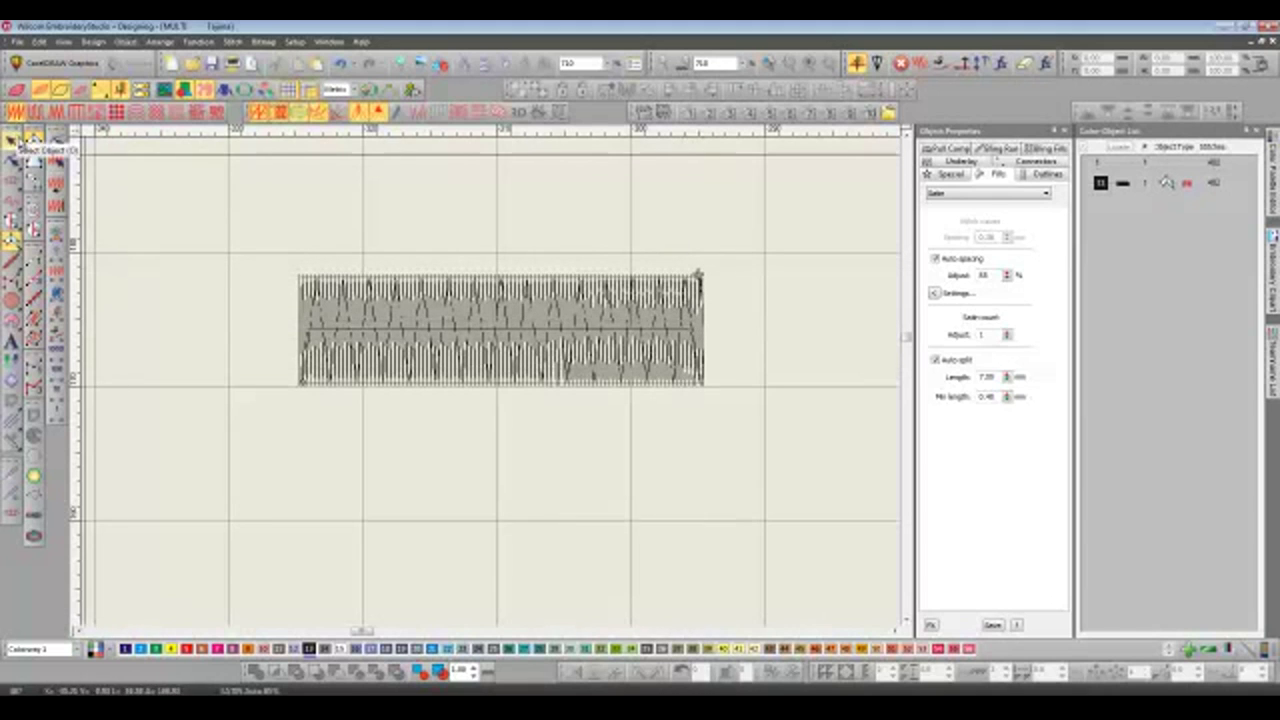
left_click(459, 337)
key("z")
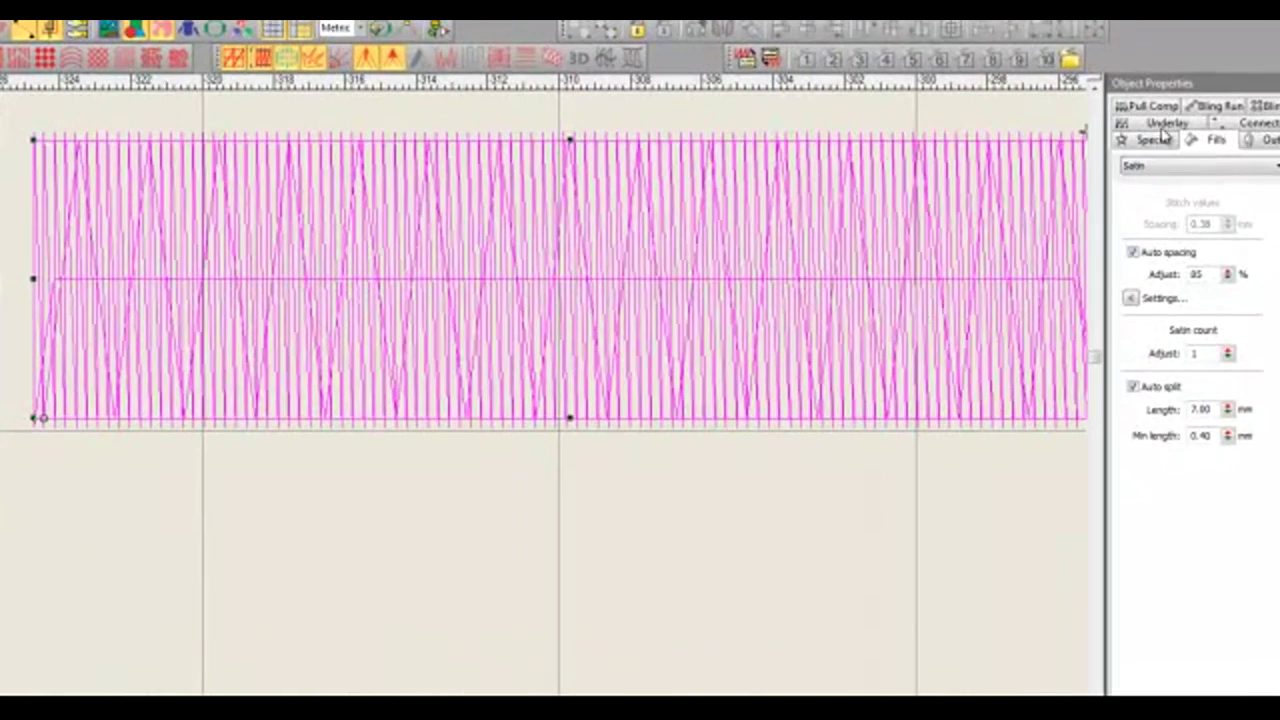
left_click(960, 161)
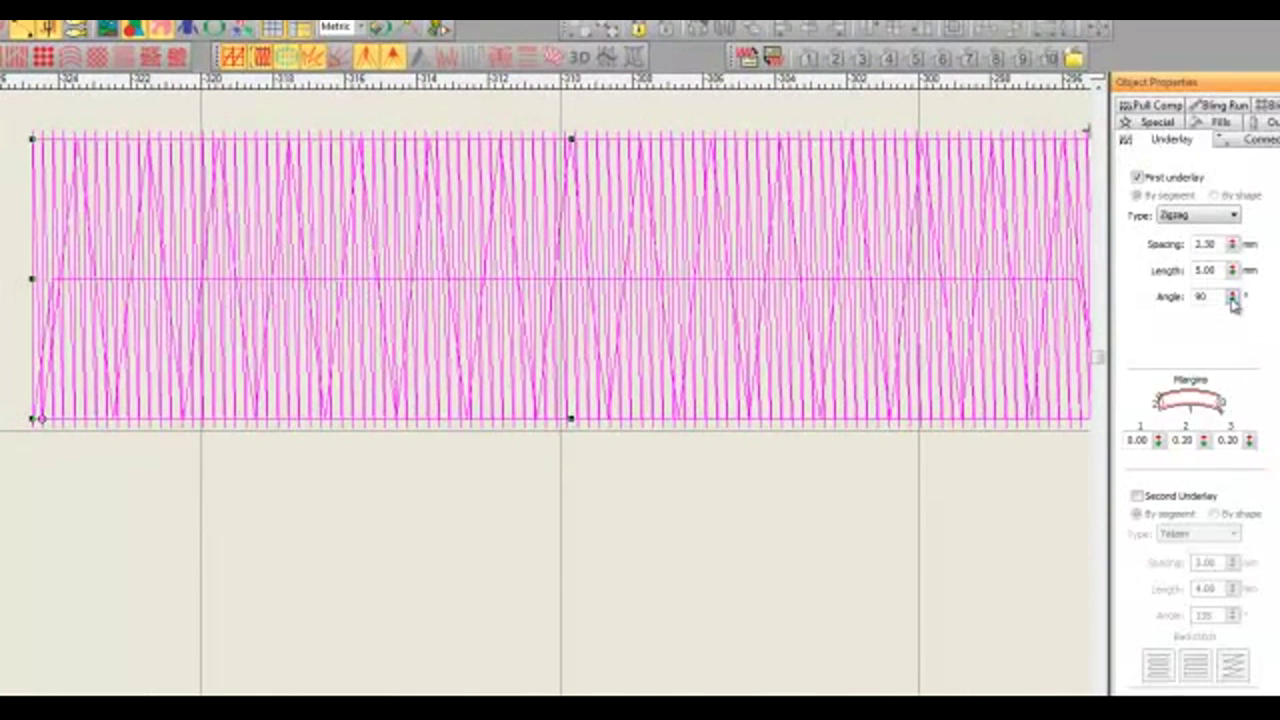
left_click_drag(1233, 297, 1164, 213)
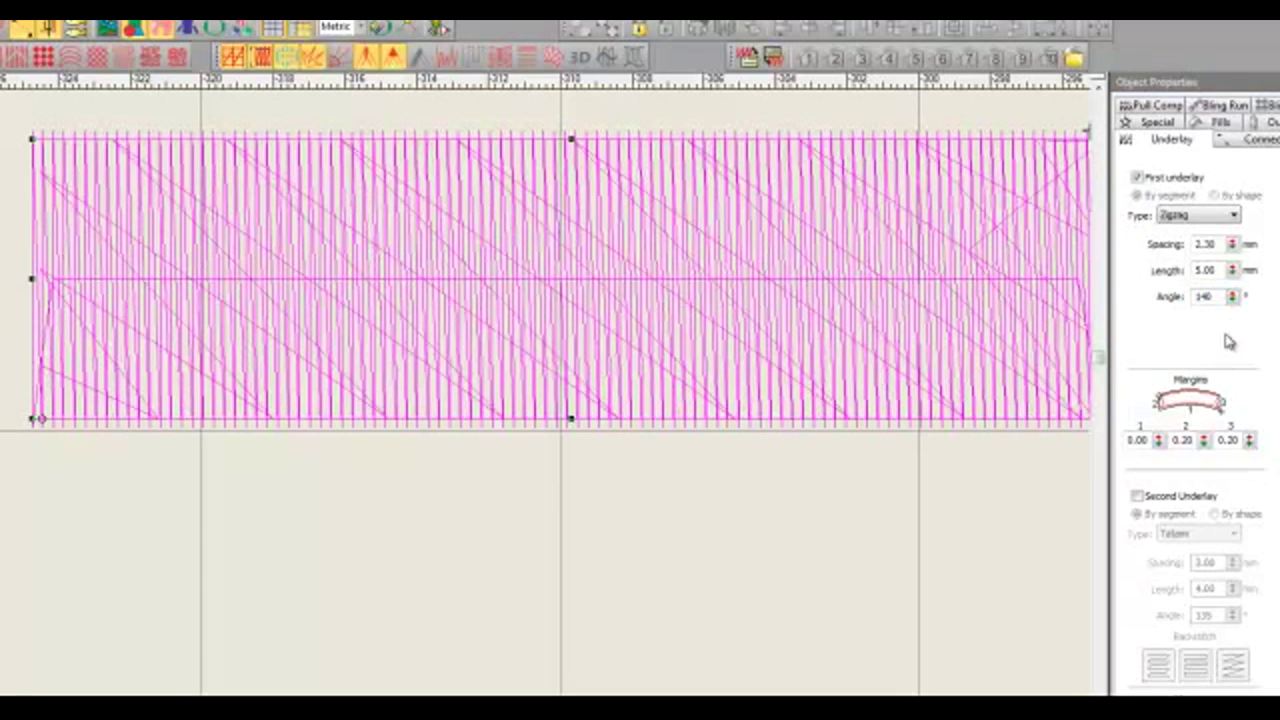
key("shift+z")
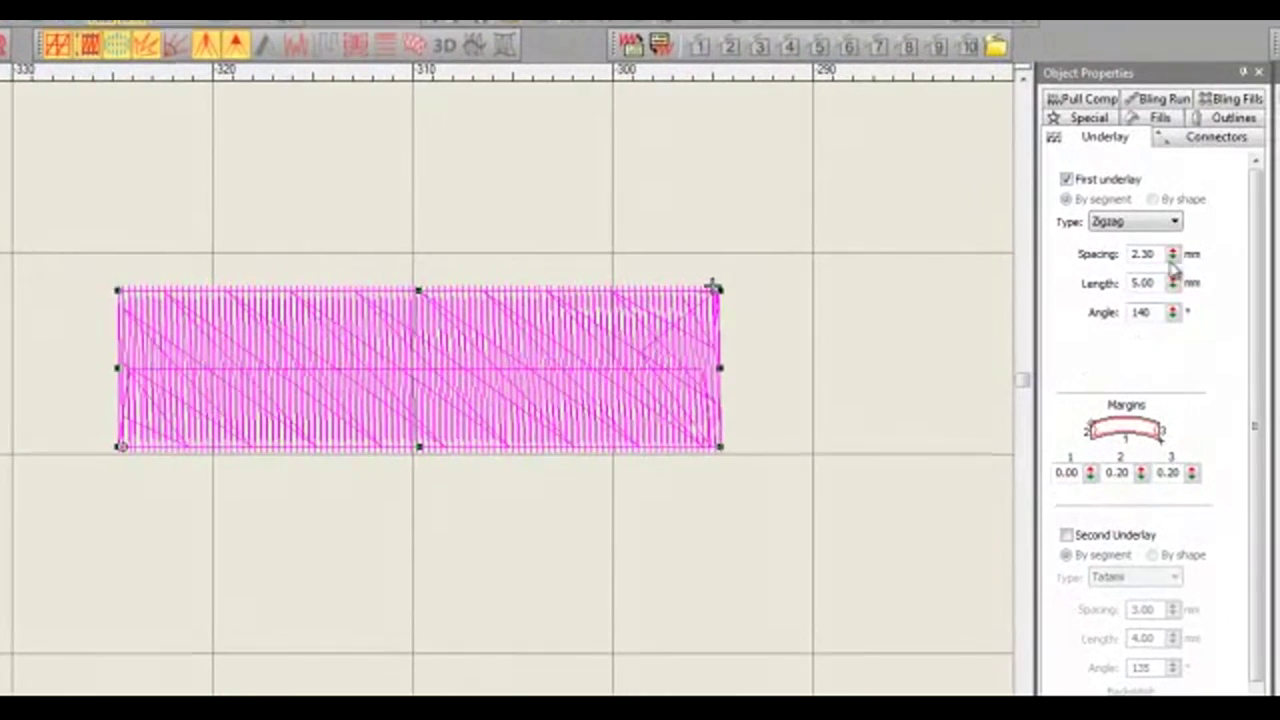
- Change the rectangle's underlay to Double Zigzag at 118°, then start a new design
left_click(1160, 222)
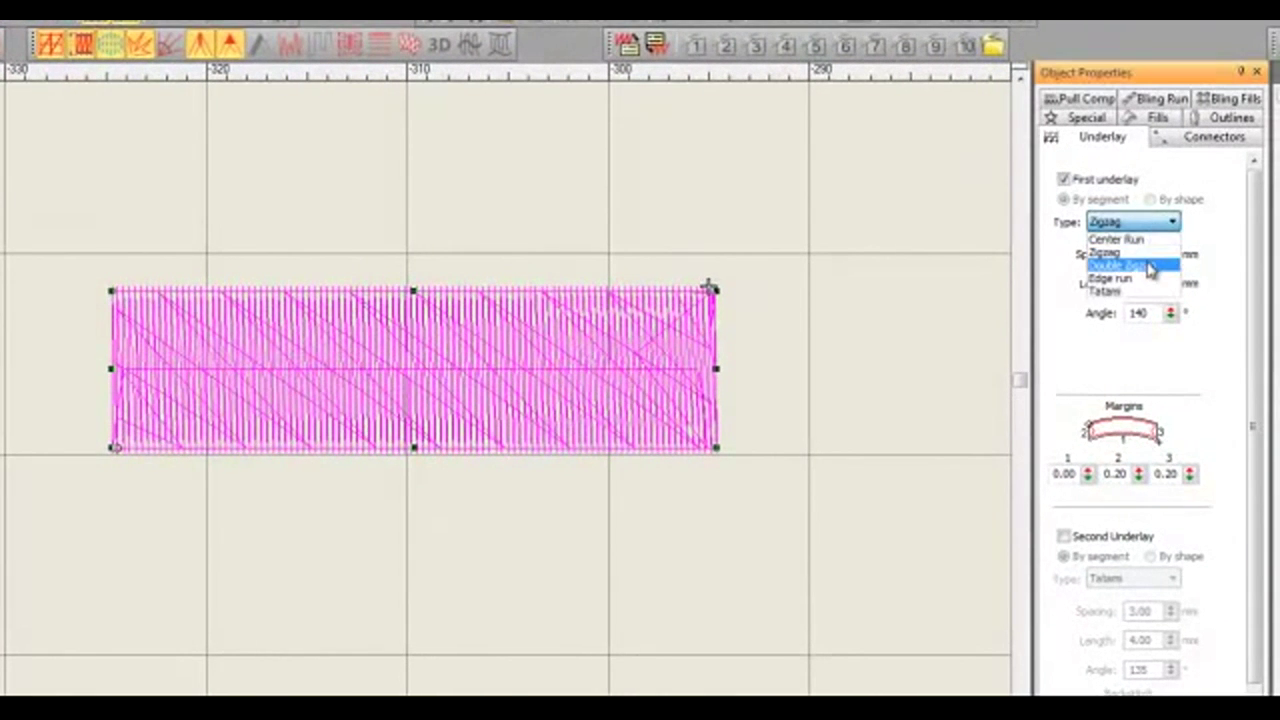
left_click(1150, 267)
left_click_drag(1170, 313, 1085, 263)
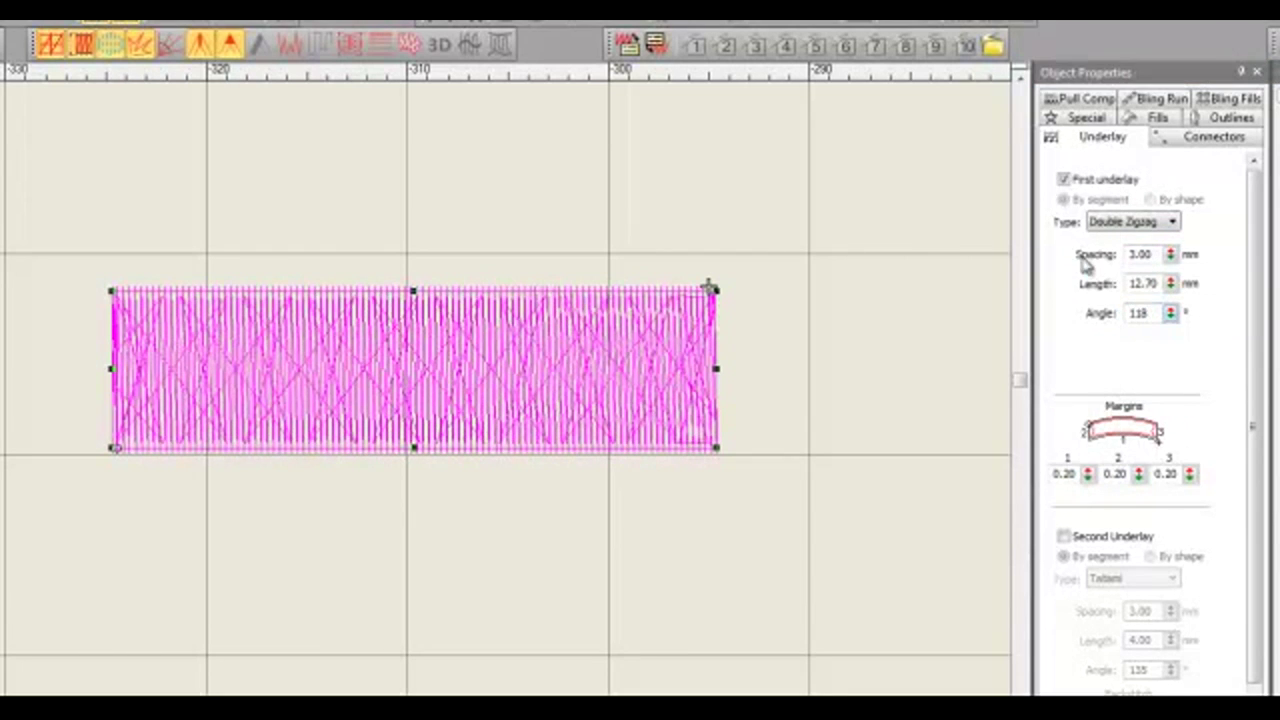
scroll(700, 688, "up", 2)
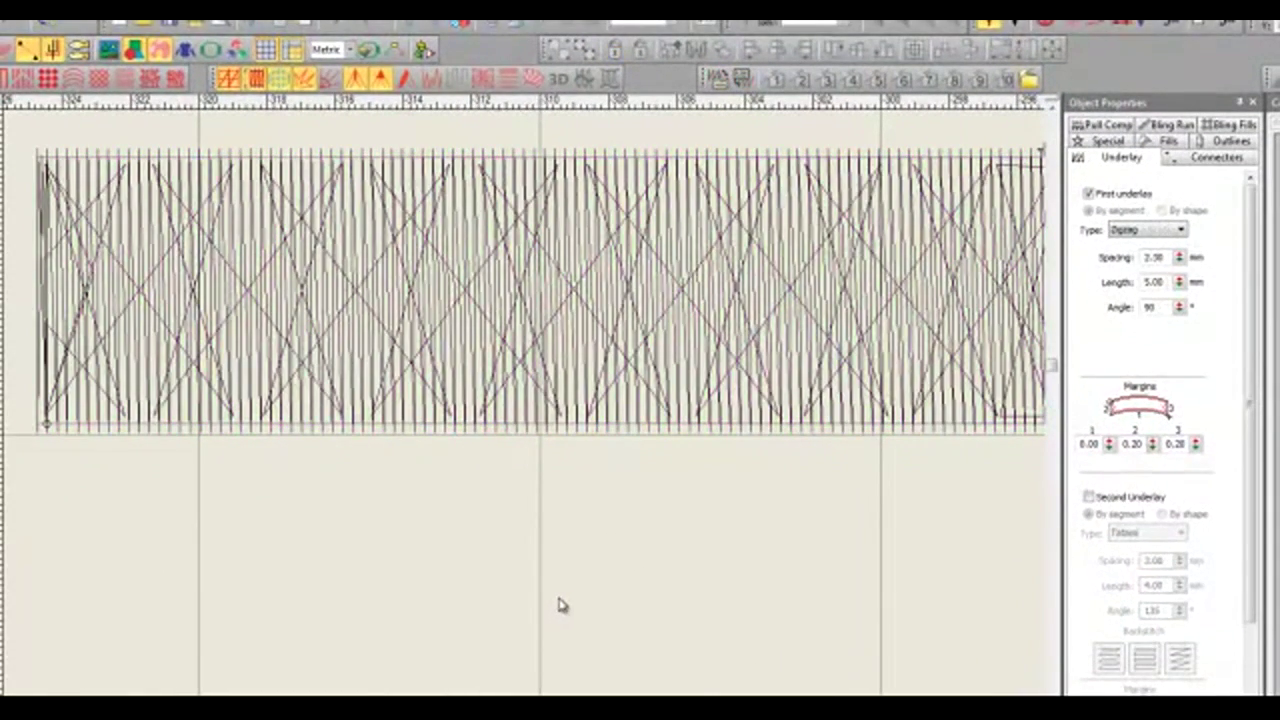
key("shift+z")
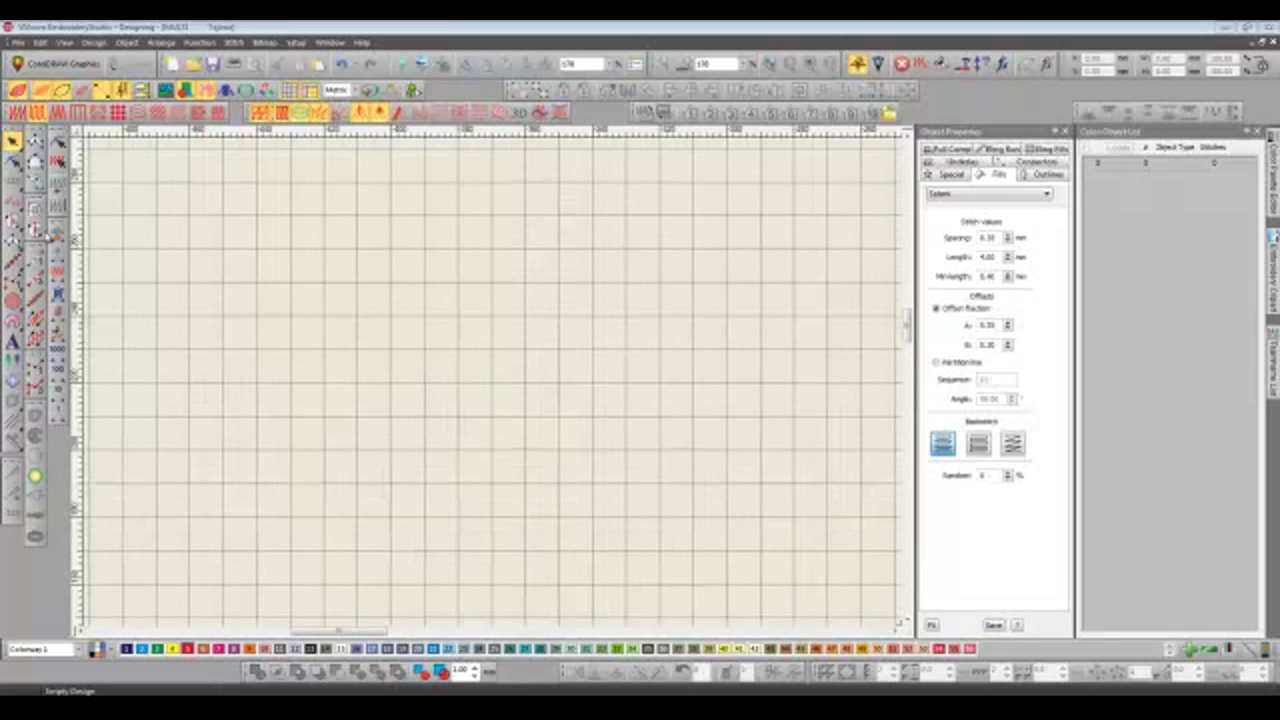
- Draw a red square with the Complex Fill tool
left_click(35, 230)
left_click(253, 278)
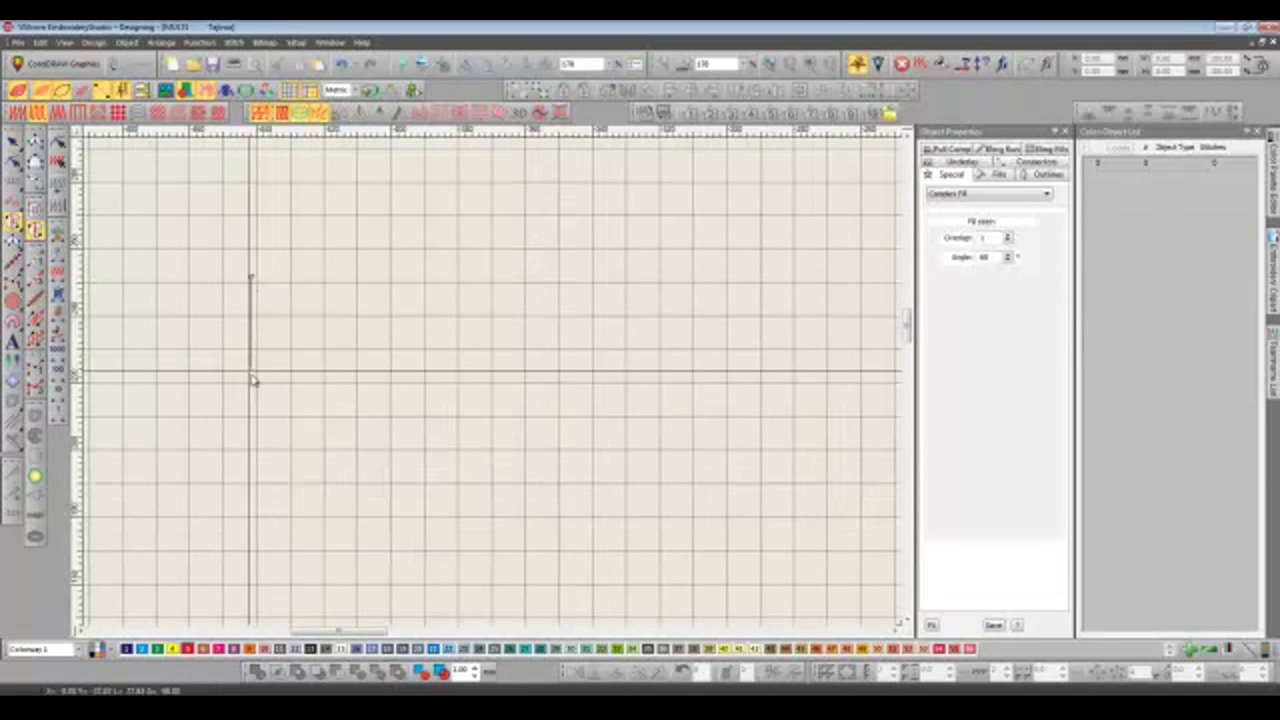
left_click(253, 379)
left_click(366, 379)
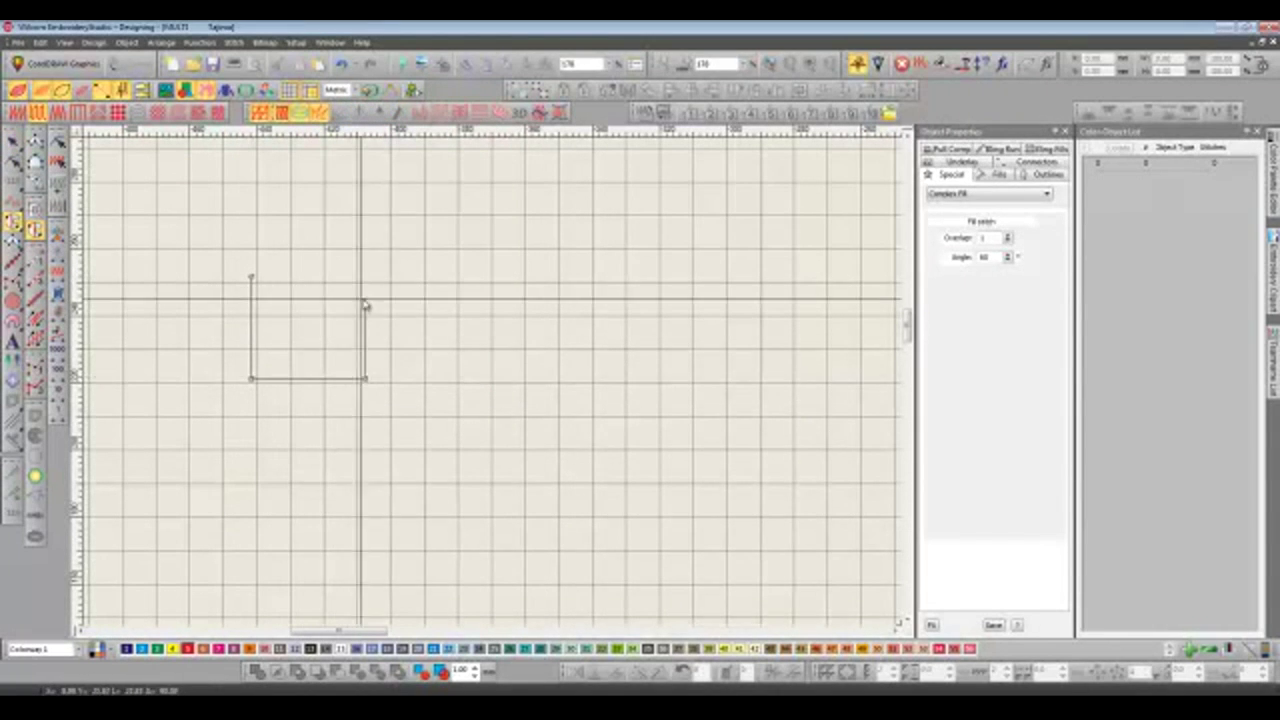
left_click(366, 278)
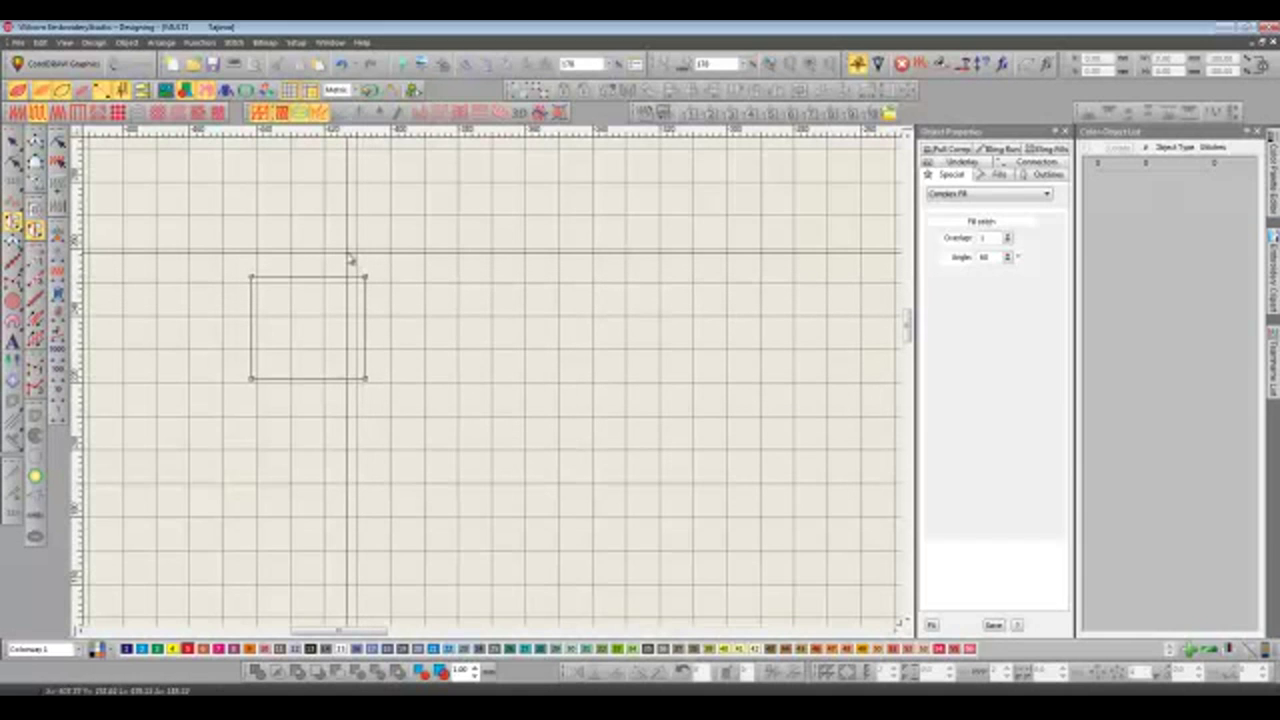
key("Return")
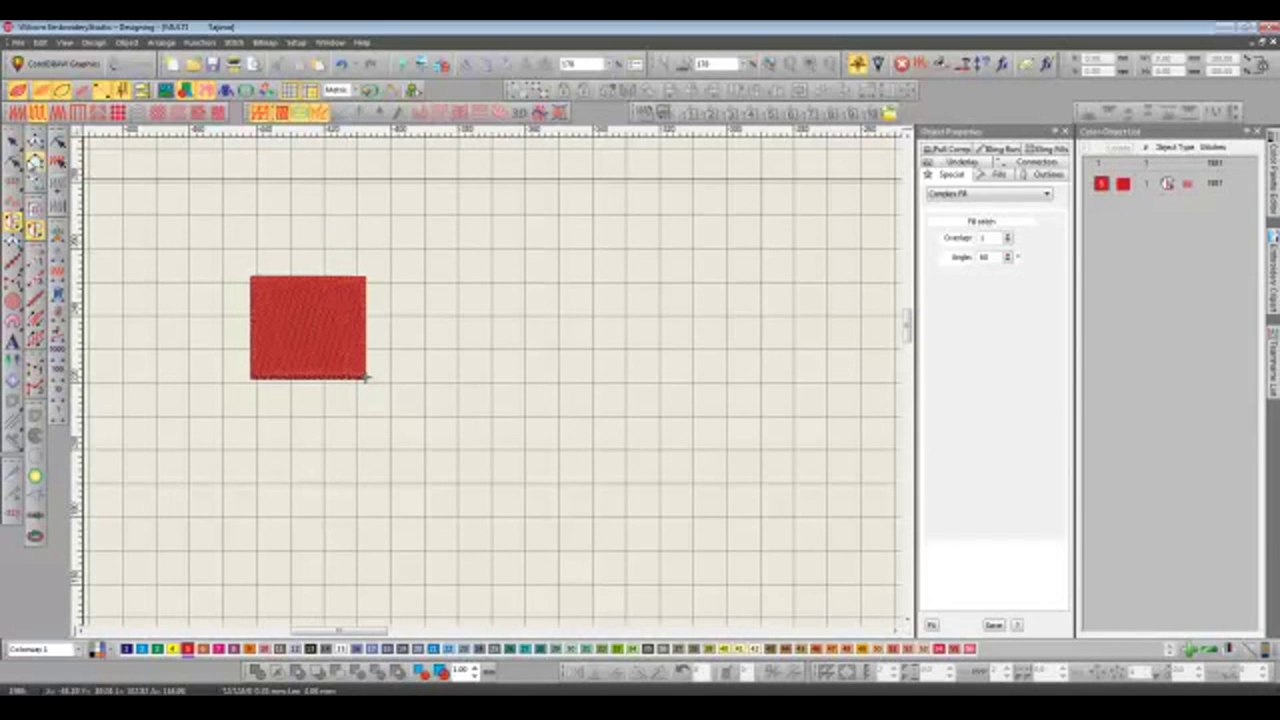
key("Escape")
- Make an overlapping yellow copy, duplicate the pair rightward, and select the left pair
left_click_drag(320, 331, 372, 381)
left_click(203, 648)
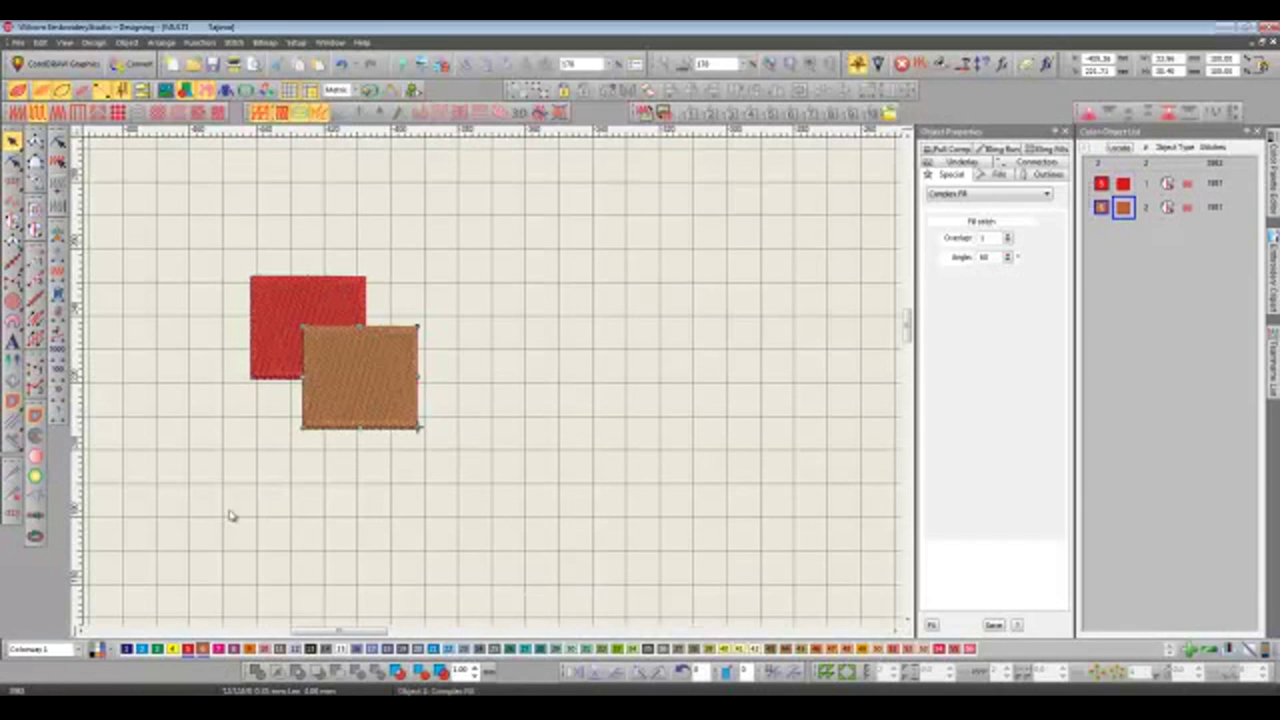
left_click(172, 648)
key("ctrl+a")
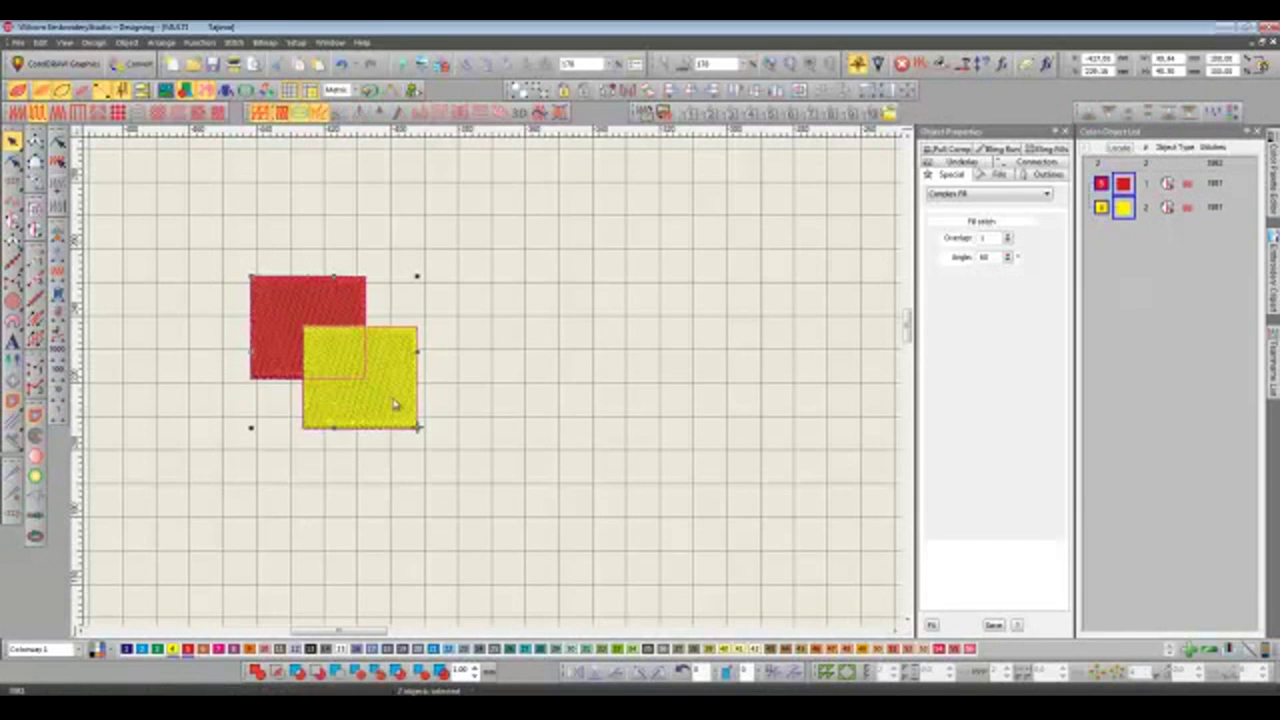
left_click_drag(397, 403, 839, 384)
left_click(664, 531)
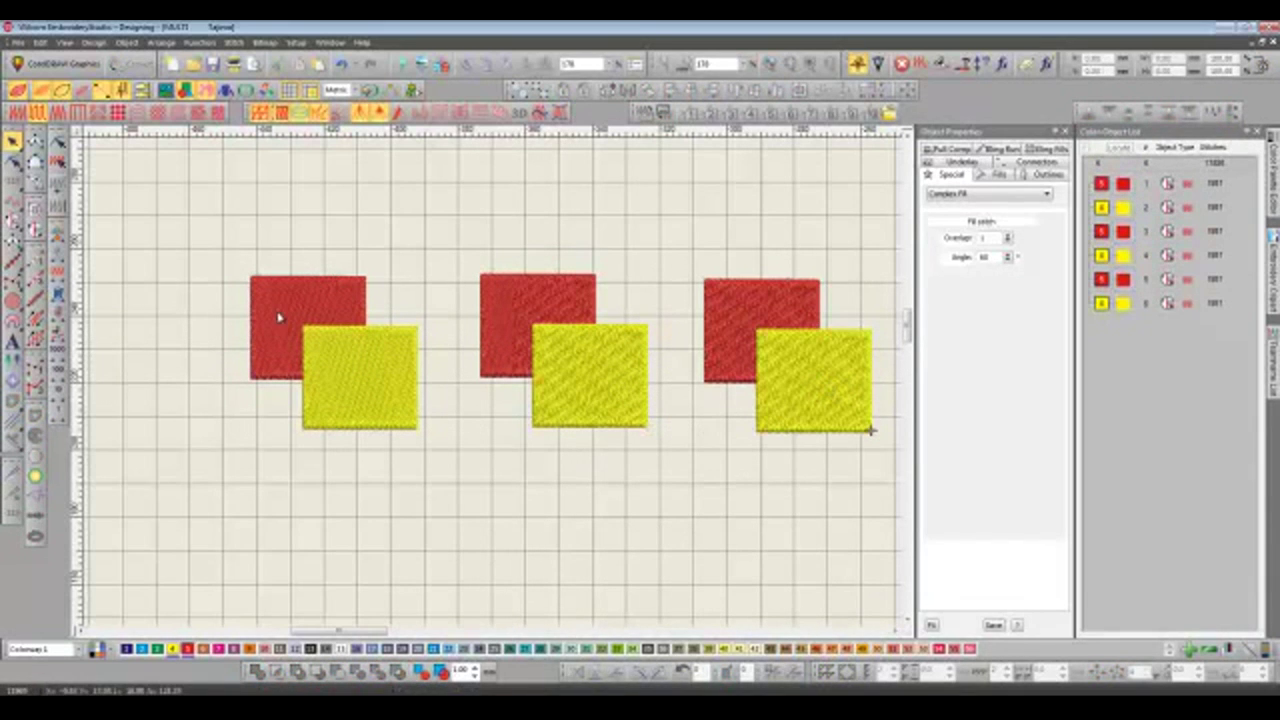
left_click(997, 173)
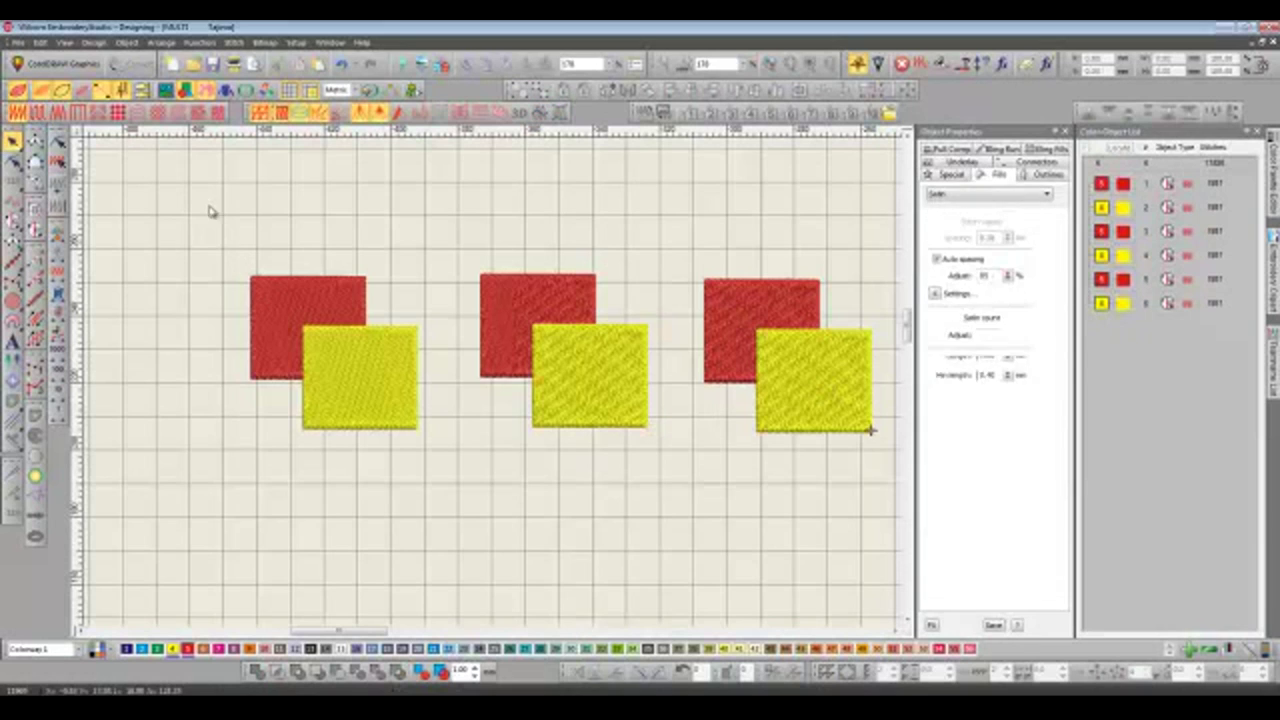
left_click_drag(212, 207, 449, 464)
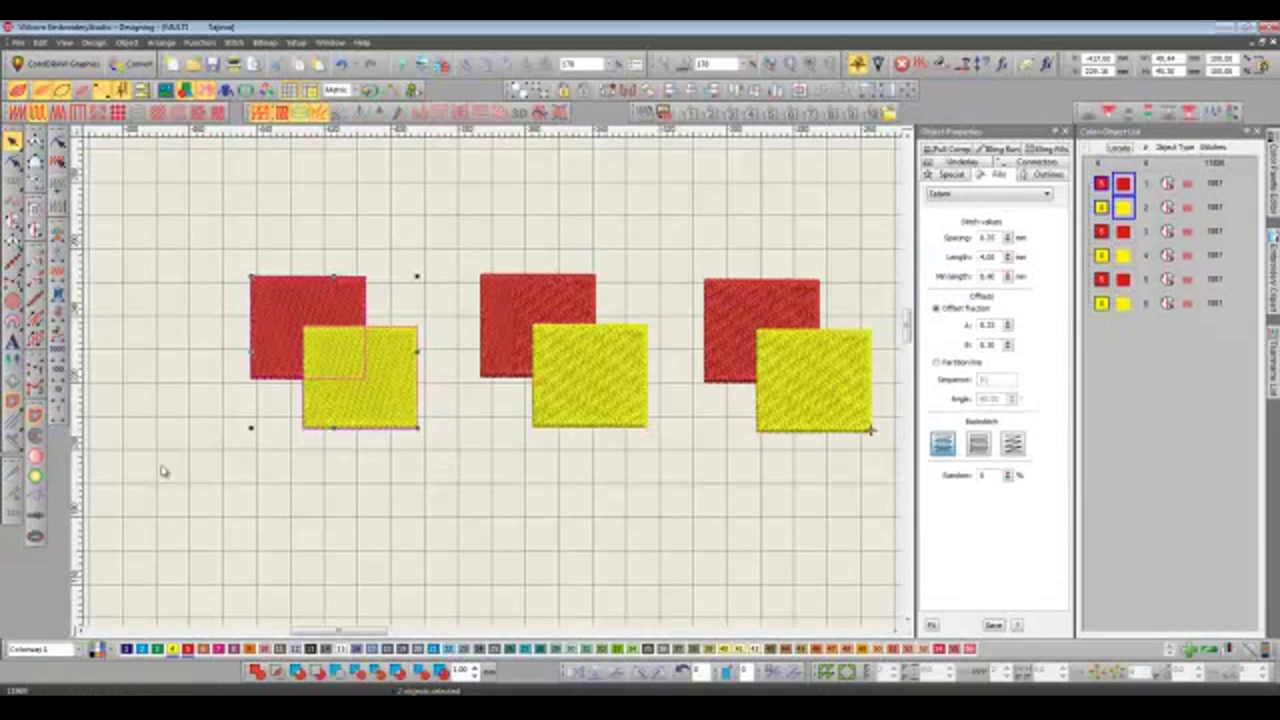
- Outline the left pair using the first overlapping method with Input C outlines
left_click(35, 416)
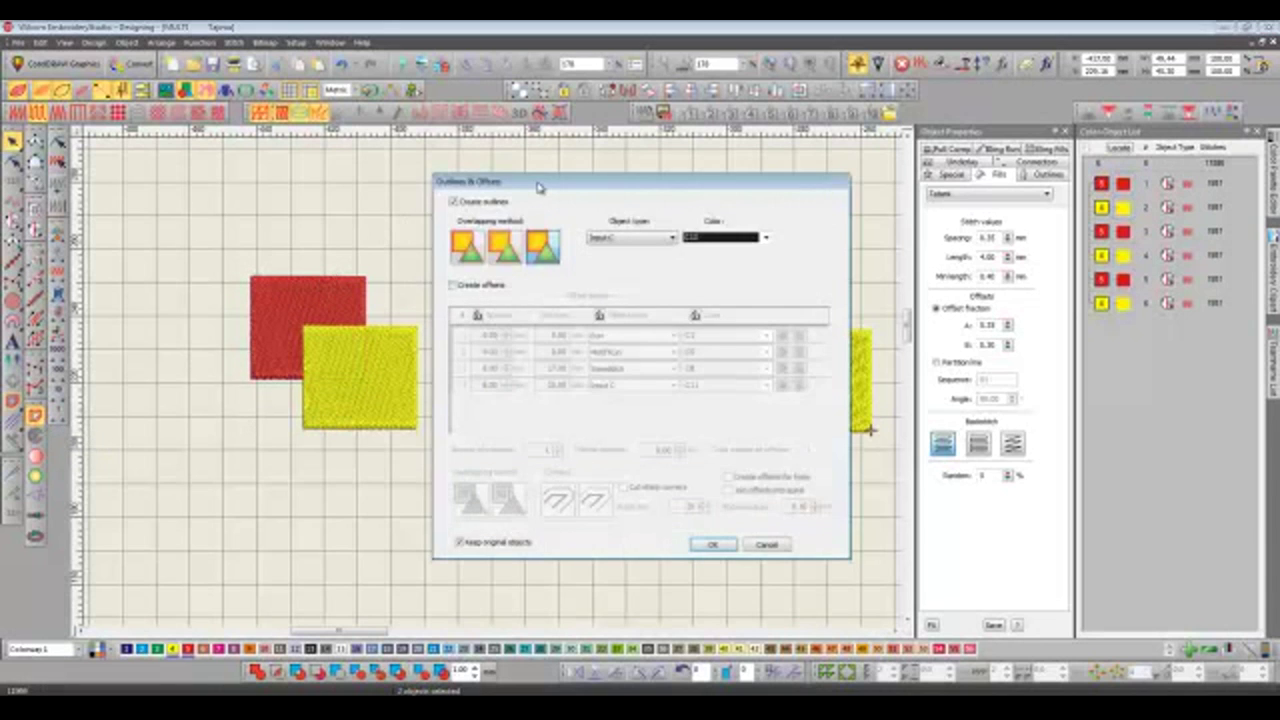
left_click_drag(537, 187, 531, 173)
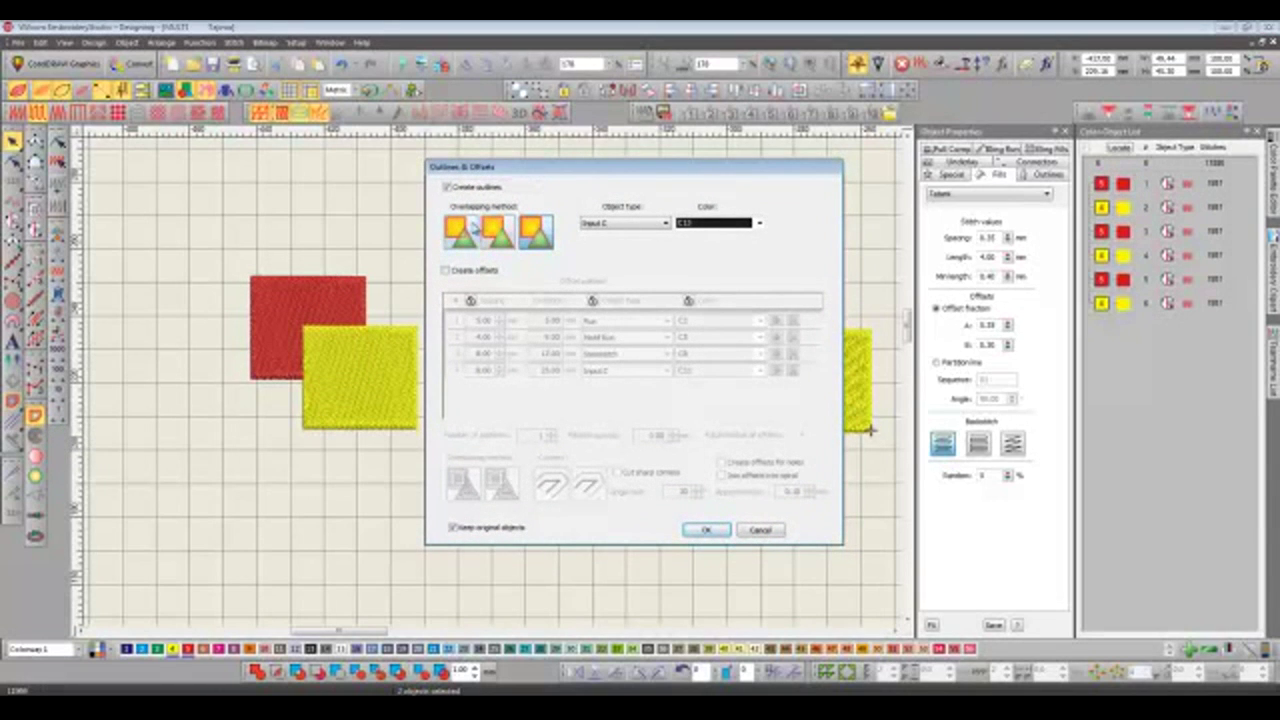
left_click(473, 227)
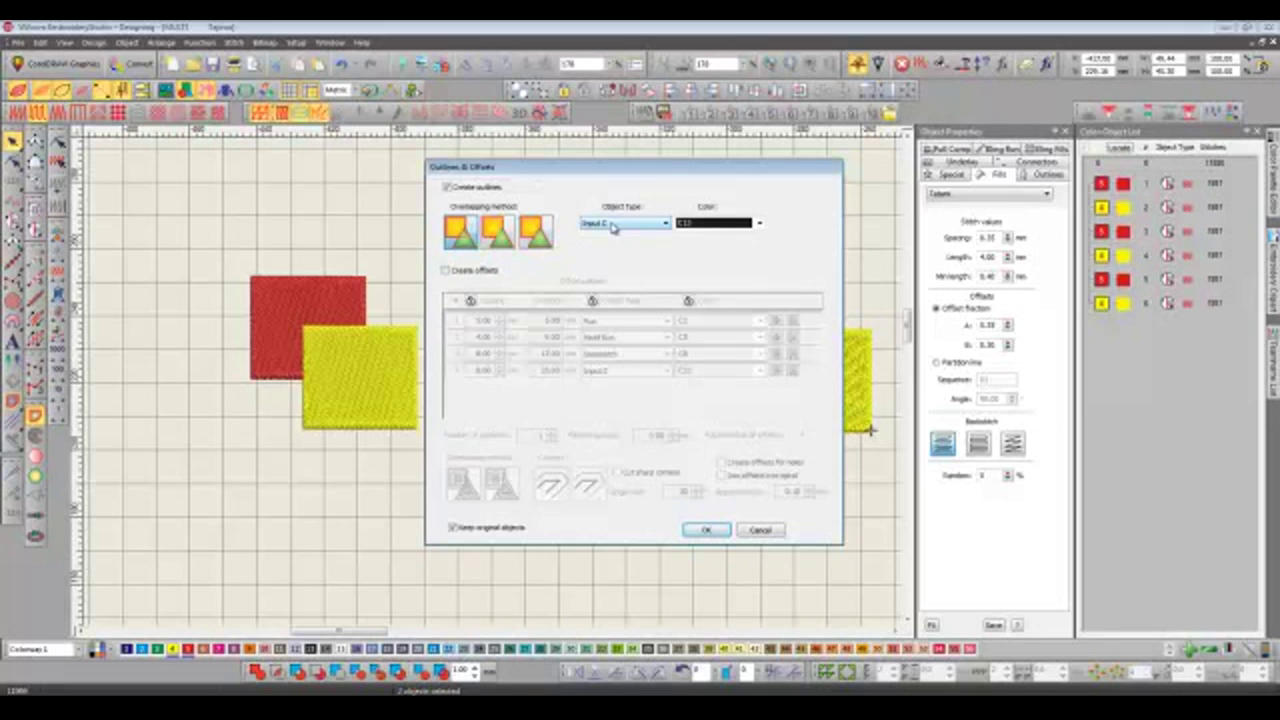
left_click(665, 227)
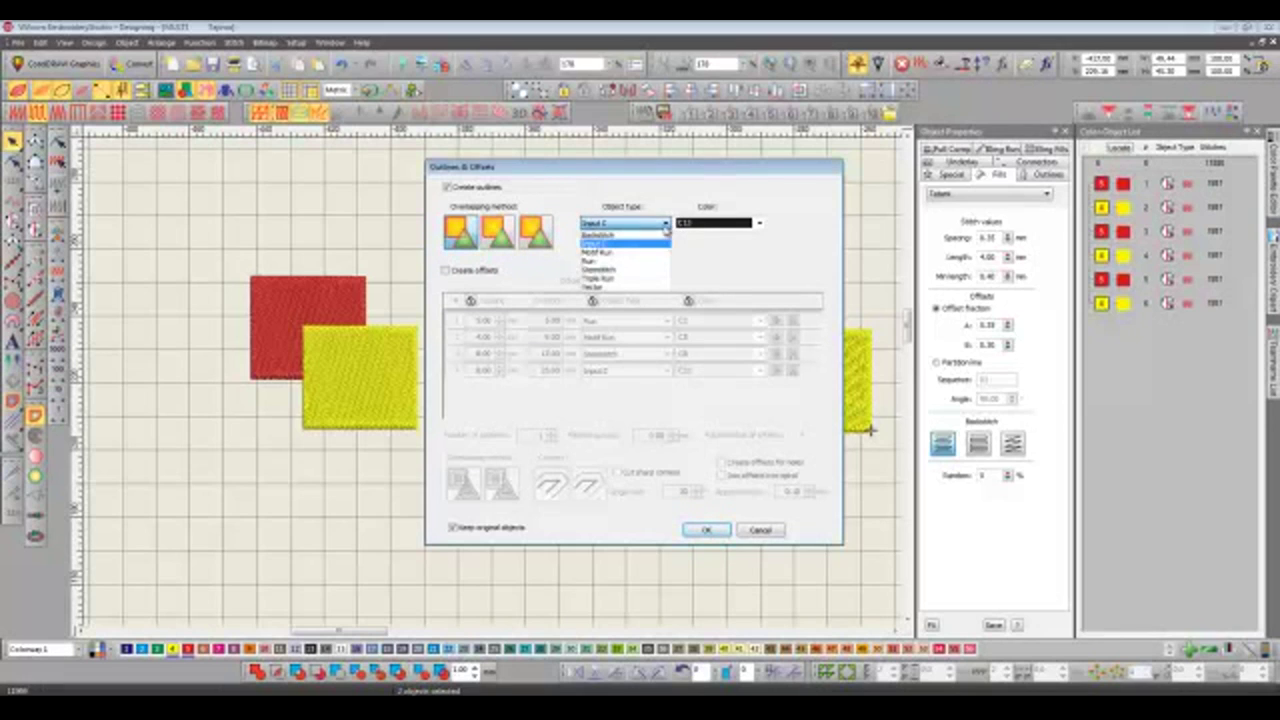
left_click(655, 237)
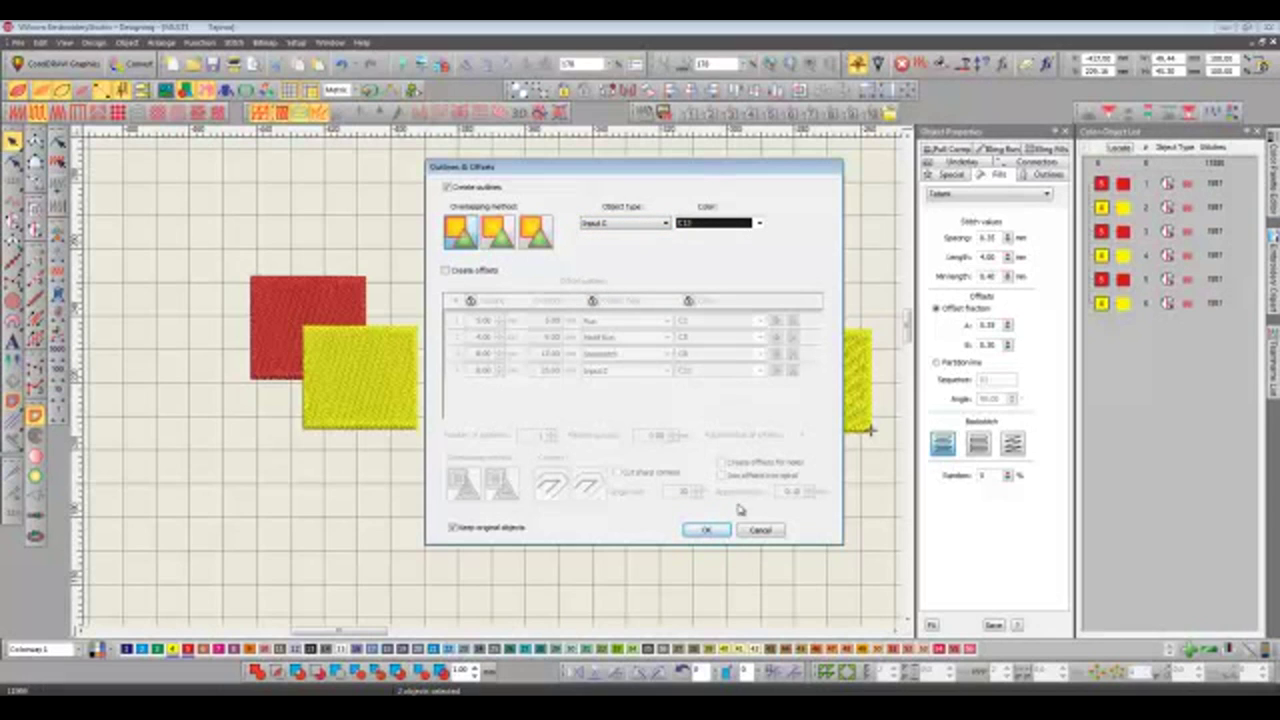
left_click(720, 531)
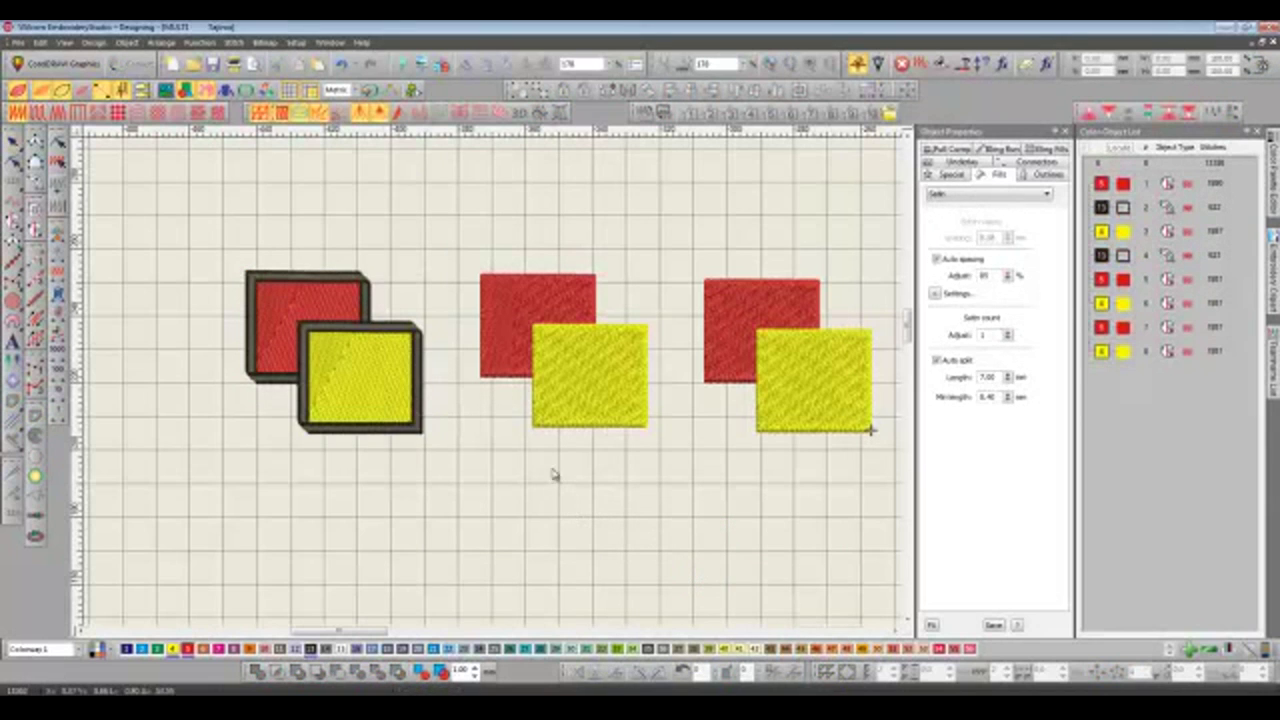
- Outline the middle pair, then choose the third overlapping method for the right pair
left_click_drag(466, 240, 660, 478)
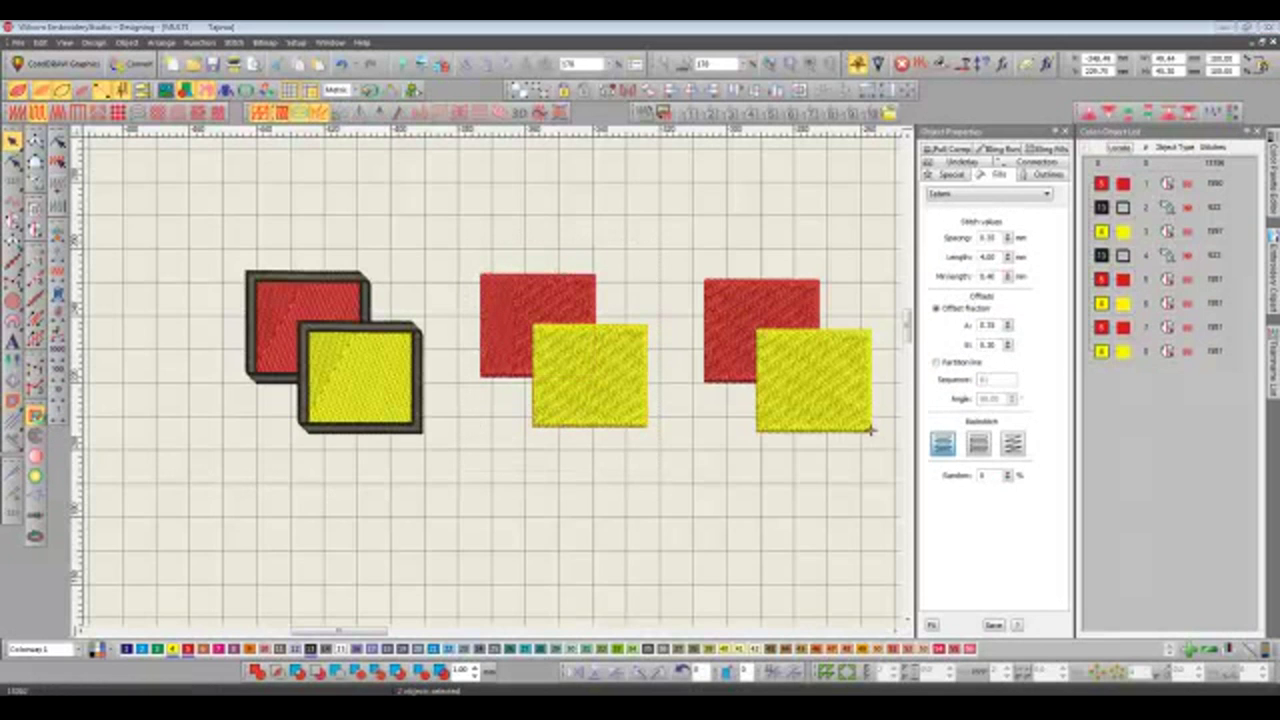
left_click(35, 415)
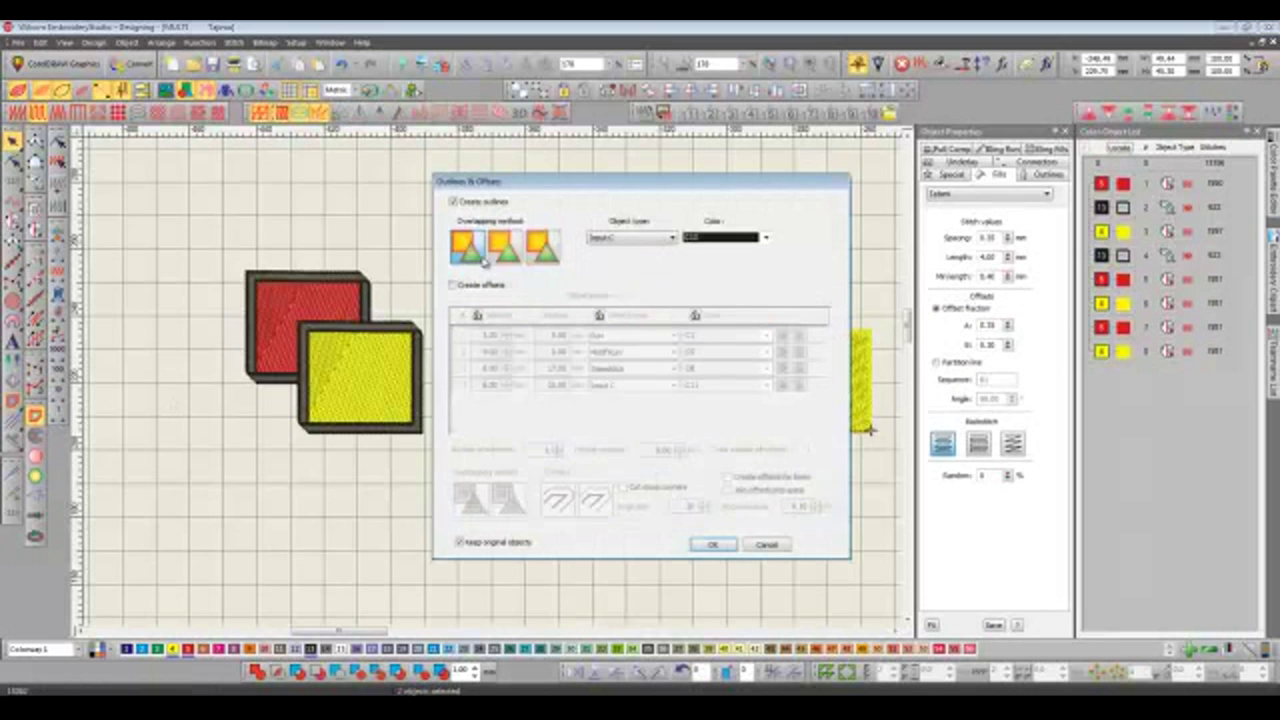
left_click(712, 545)
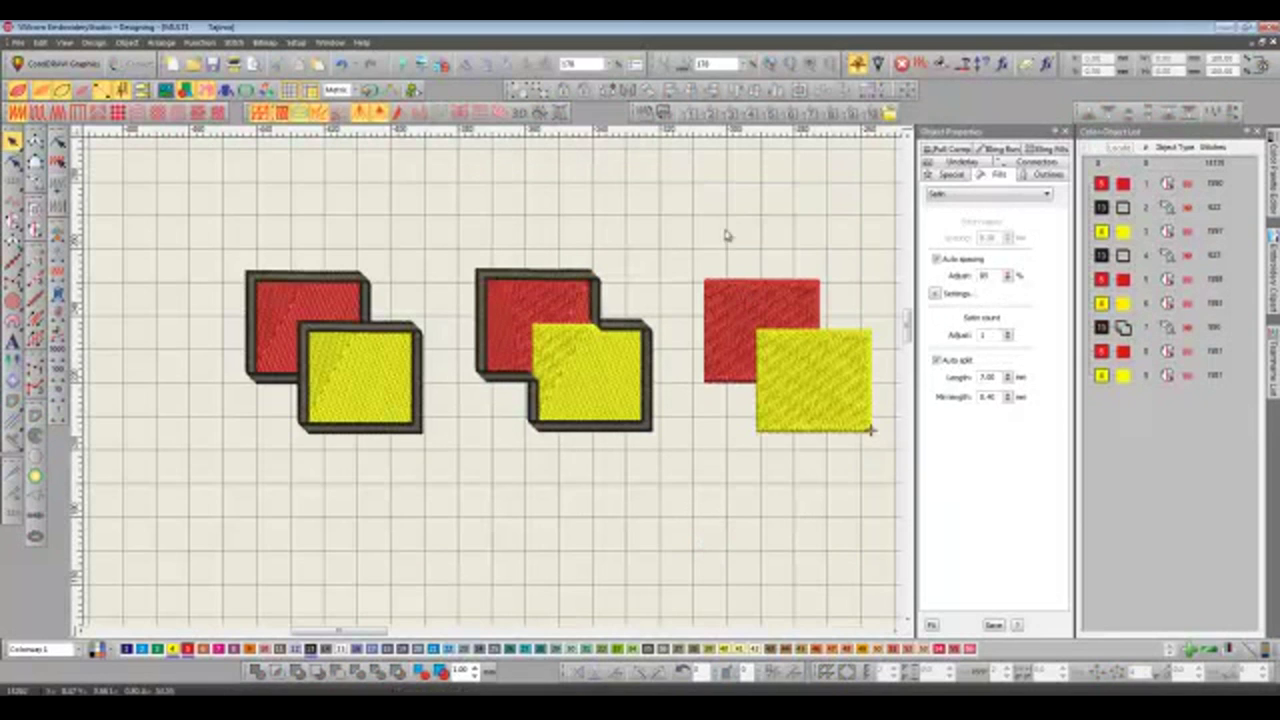
left_click_drag(688, 252, 682, 430)
left_click(35, 415)
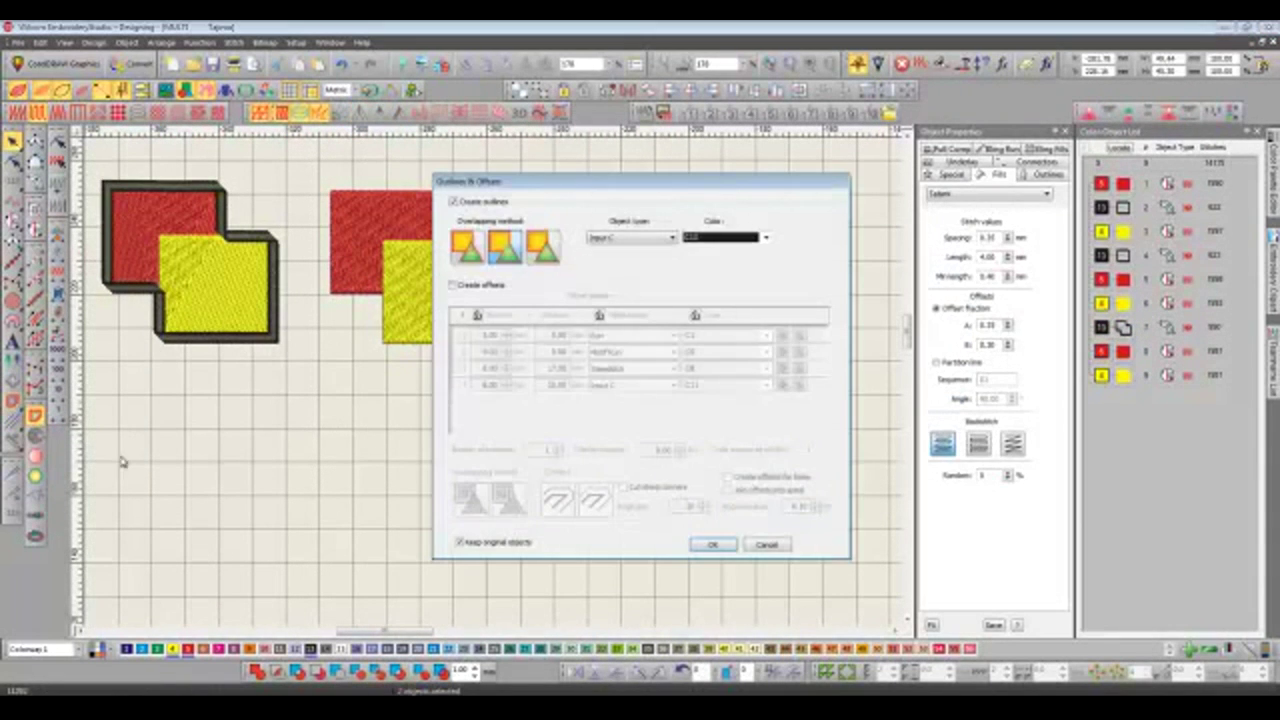
left_click(542, 245)
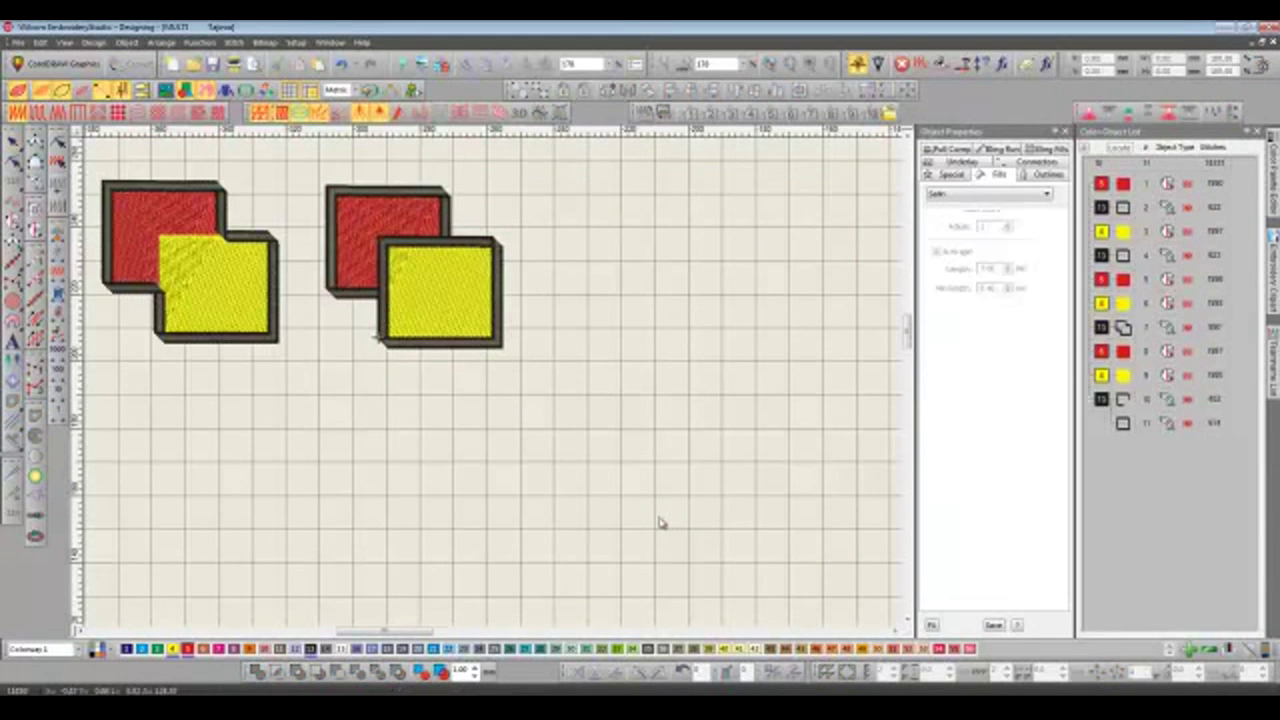
- Move the left group's yellow square down below its red square
left_click_drag(420, 637, 387, 632)
key("Escape")
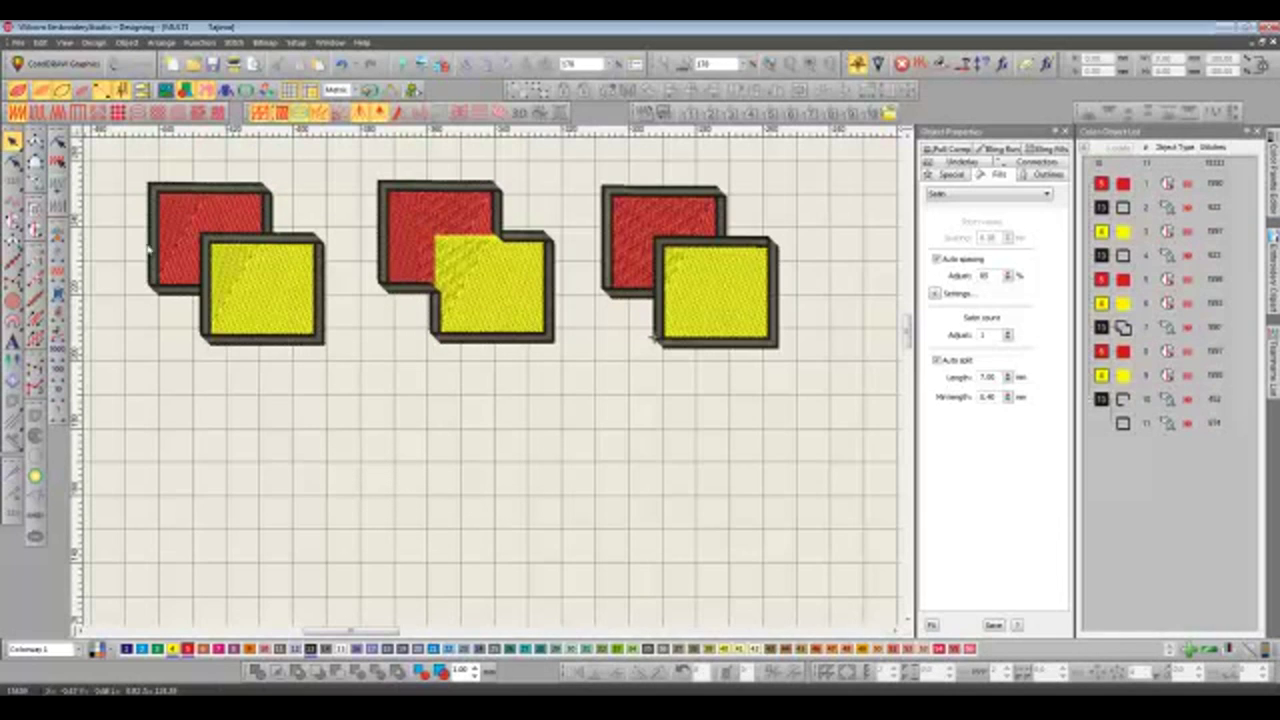
left_click(284, 306)
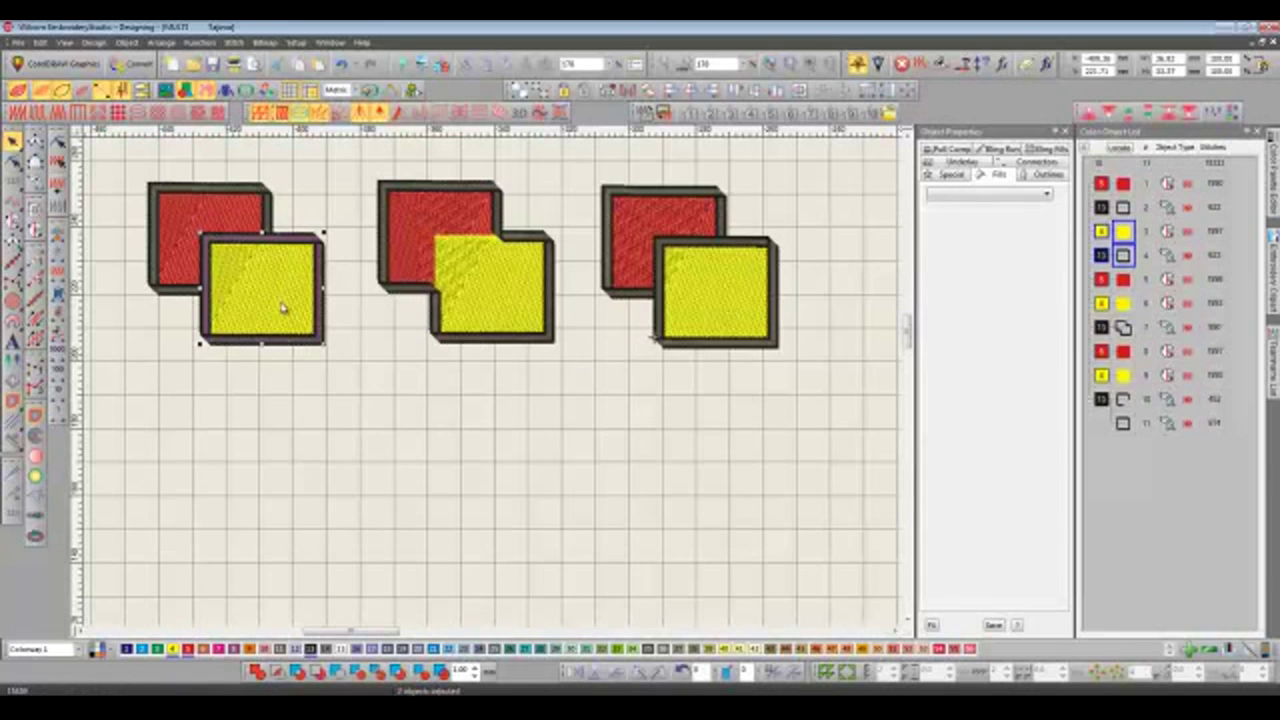
left_click_drag(284, 306, 314, 397)
left_click(409, 466)
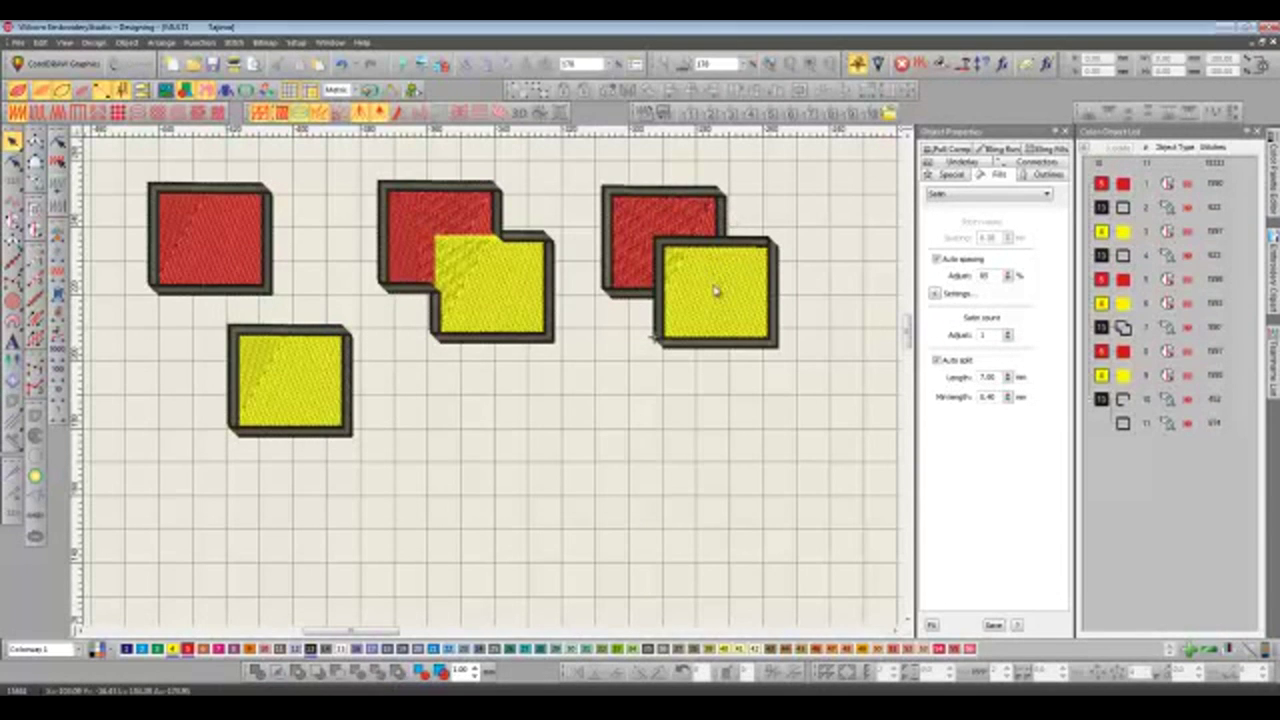
- Pull the right group's border off its red square, then delete all squares
left_click_drag(663, 195, 578, 266)
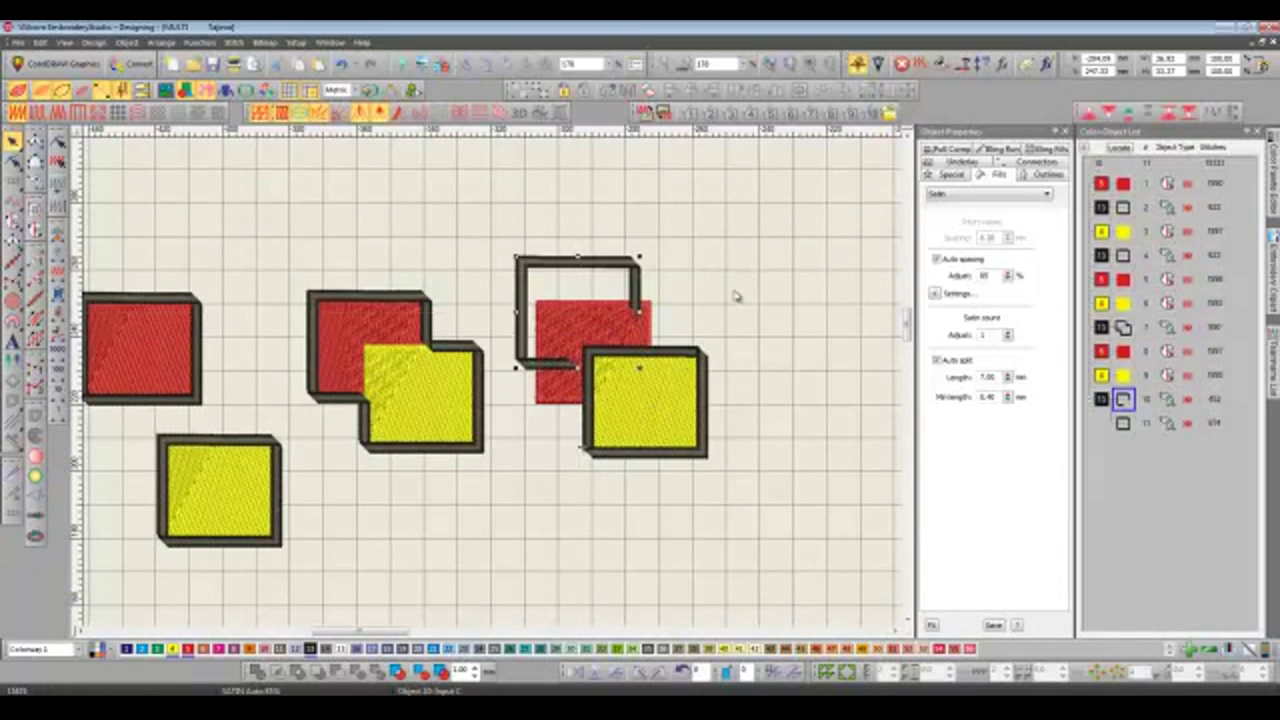
scroll(731, 289, "down", 2)
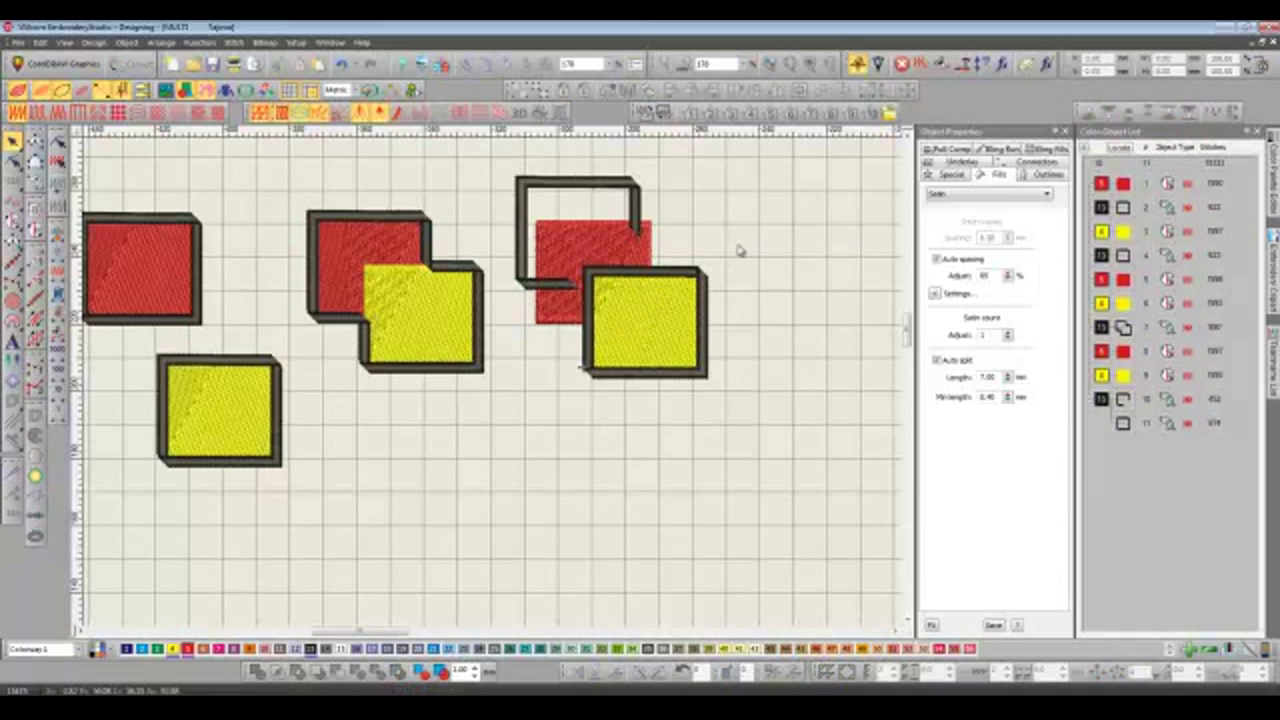
key("shift+z")
left_click_drag(251, 228, 650, 445)
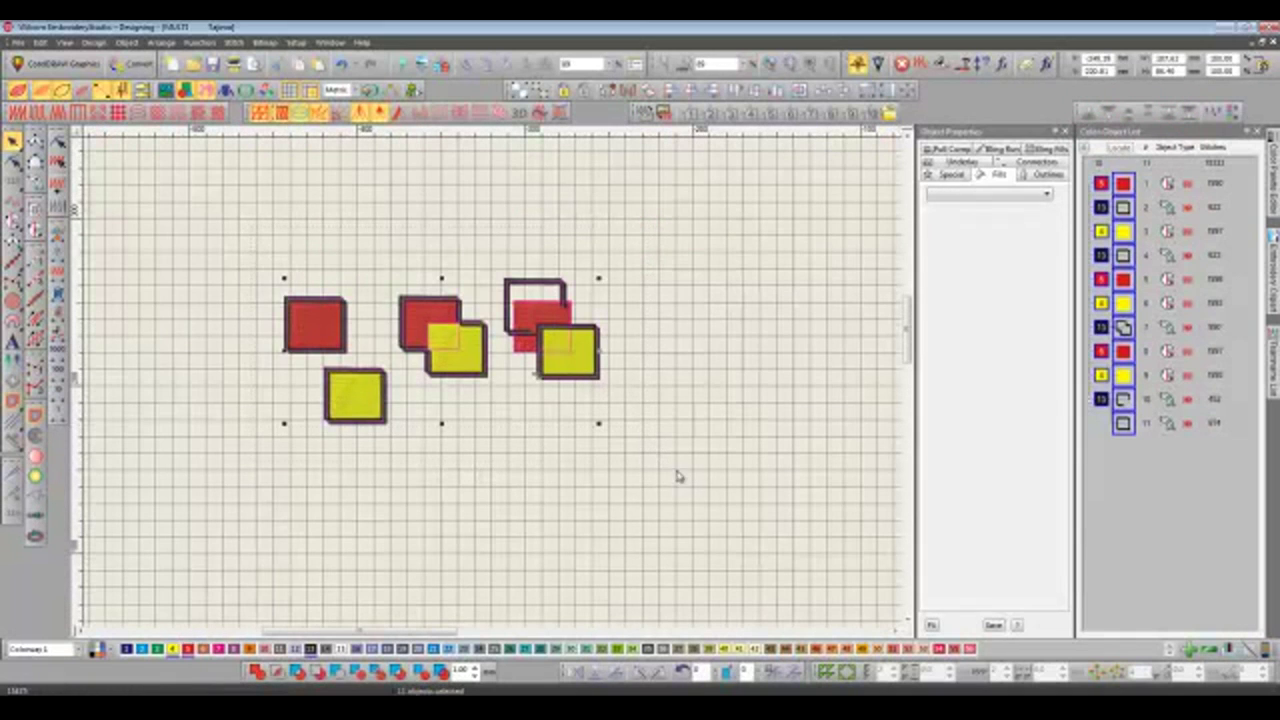
key("Delete")
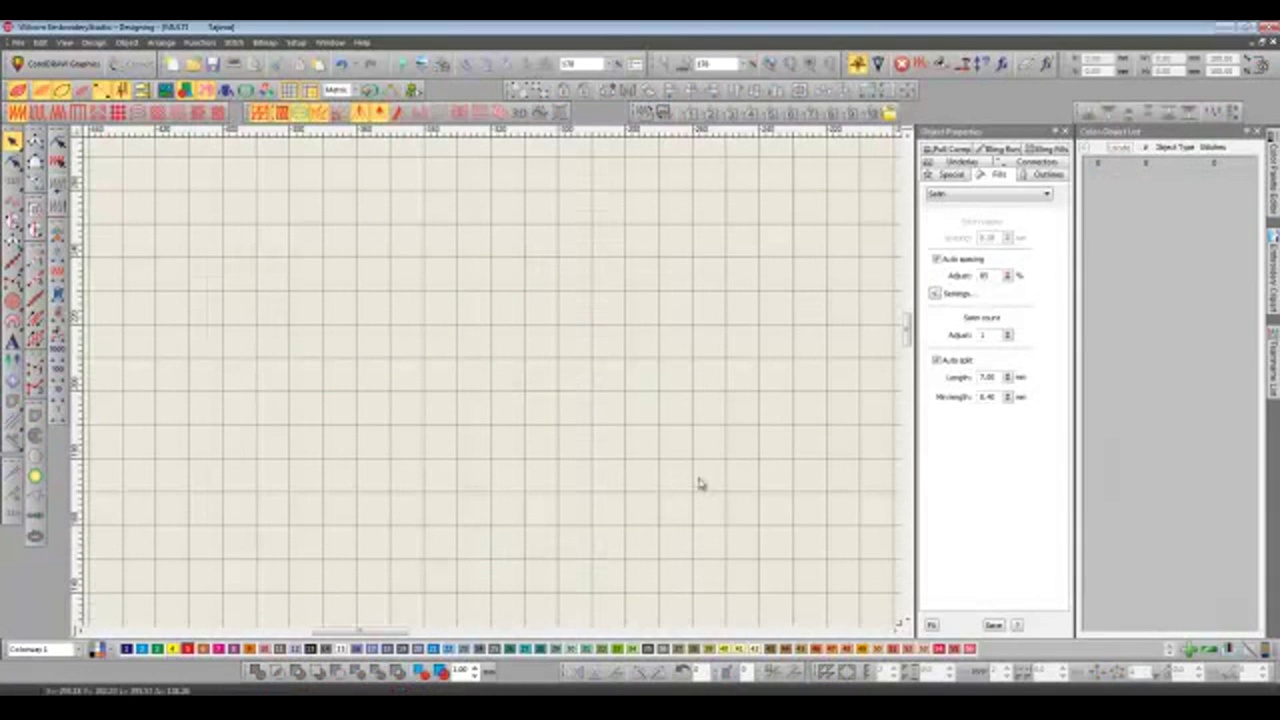
- Start a new design, import WILCOM.EMB, and enlarge the lettering proportionally
key("ctrl+n")
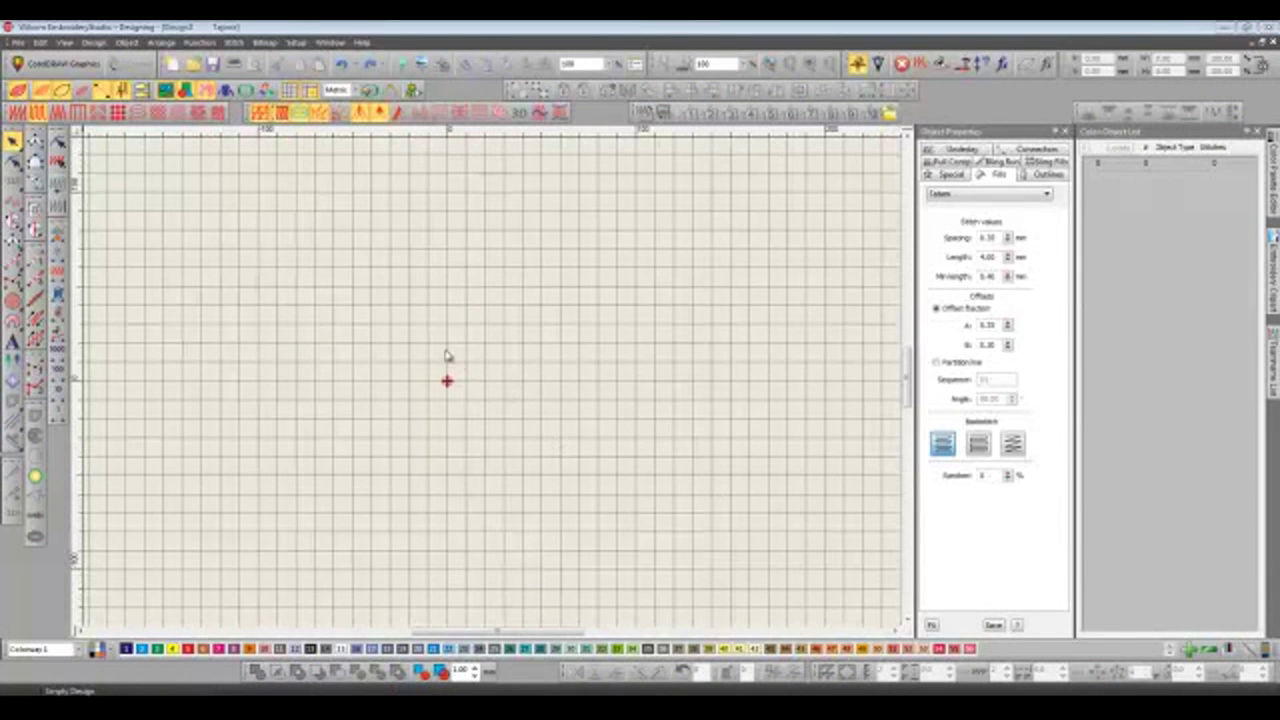
left_click(400, 63)
left_click(496, 412)
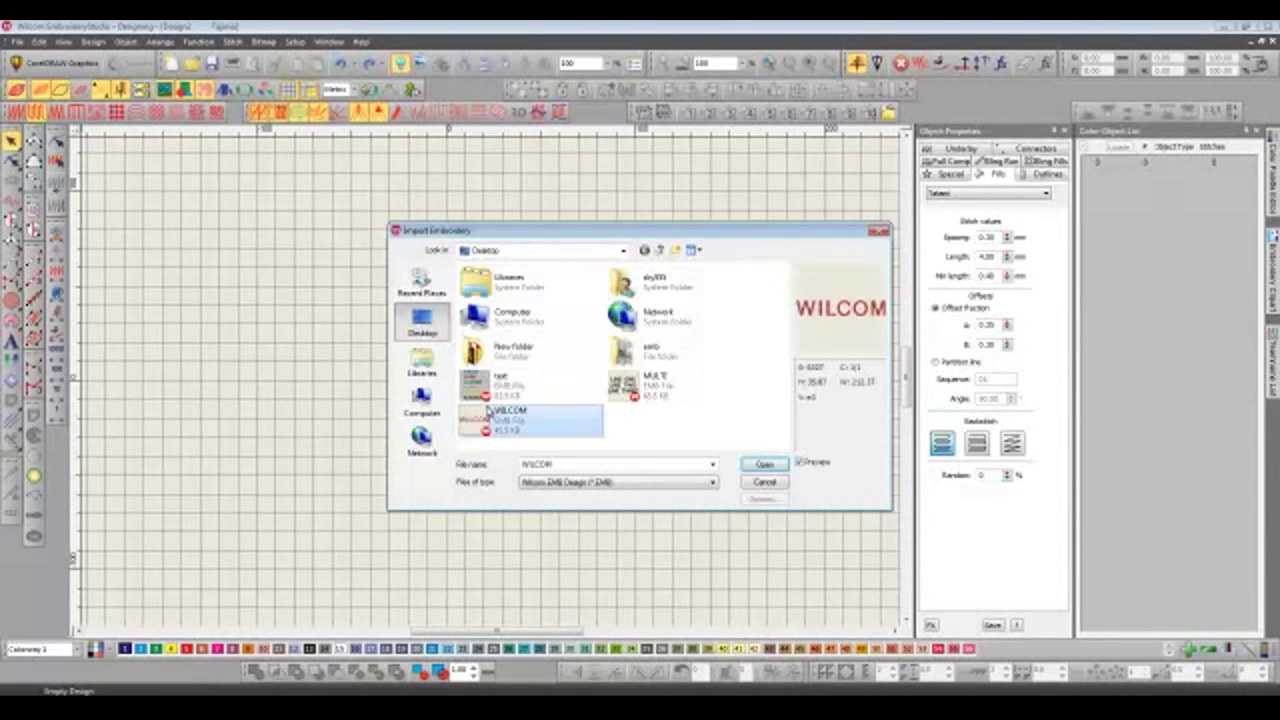
left_click(764, 465)
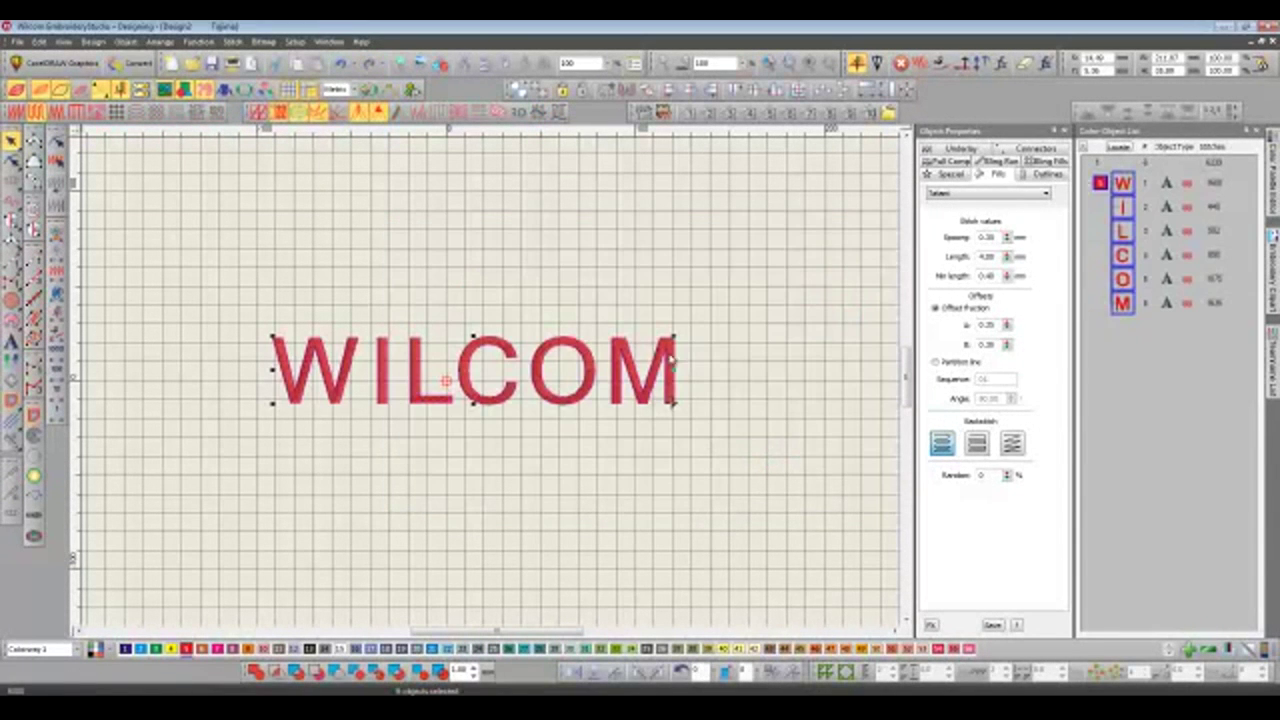
left_click_drag(718, 291, 733, 275)
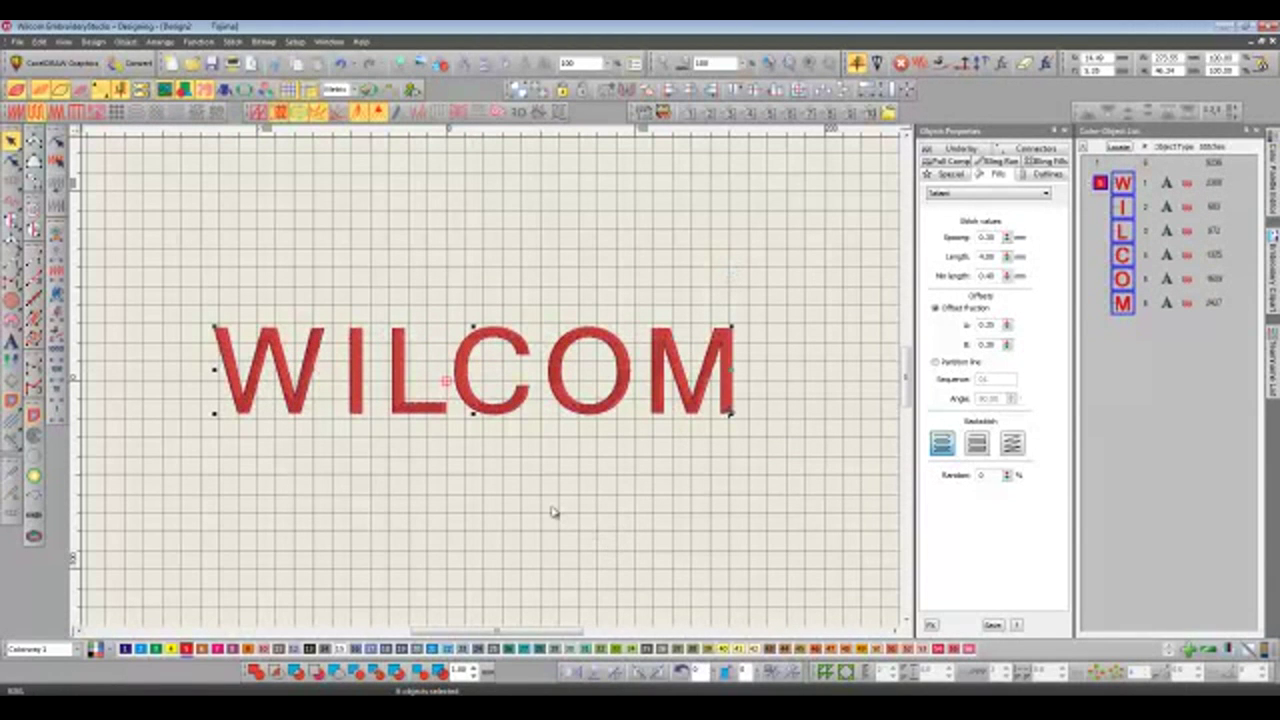
- In Outlines & Offsets, turn off outline creation and turn on offsets
left_click(33, 414)
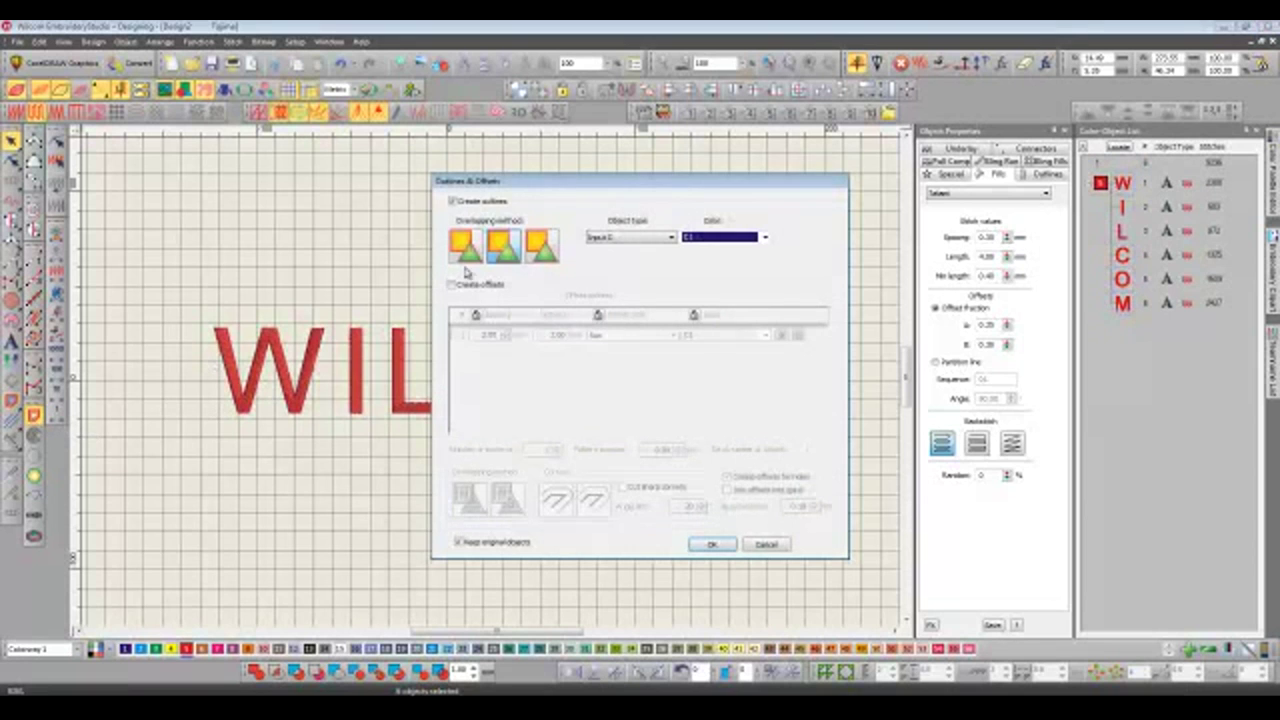
mouse_move(595, 185)
left_mouse_down()
mouse_move(706, 146)
mouse_move(775, 148)
left_mouse_up()
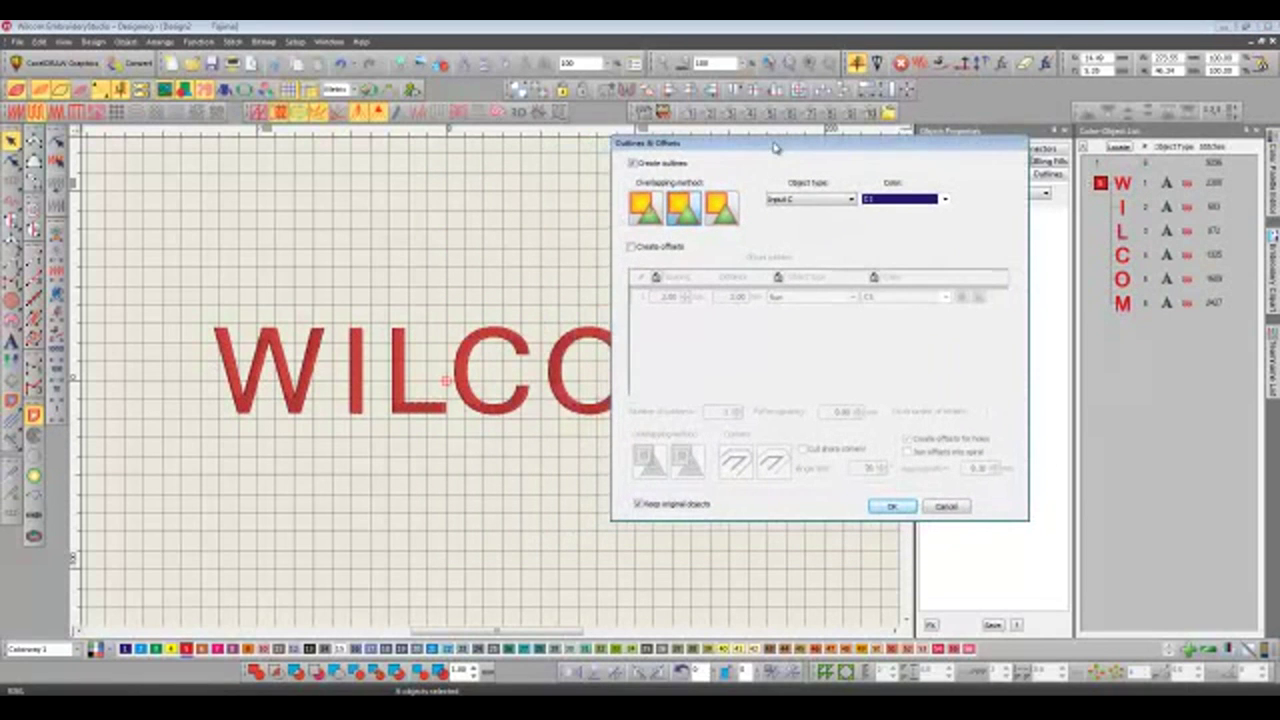
left_click(632, 162)
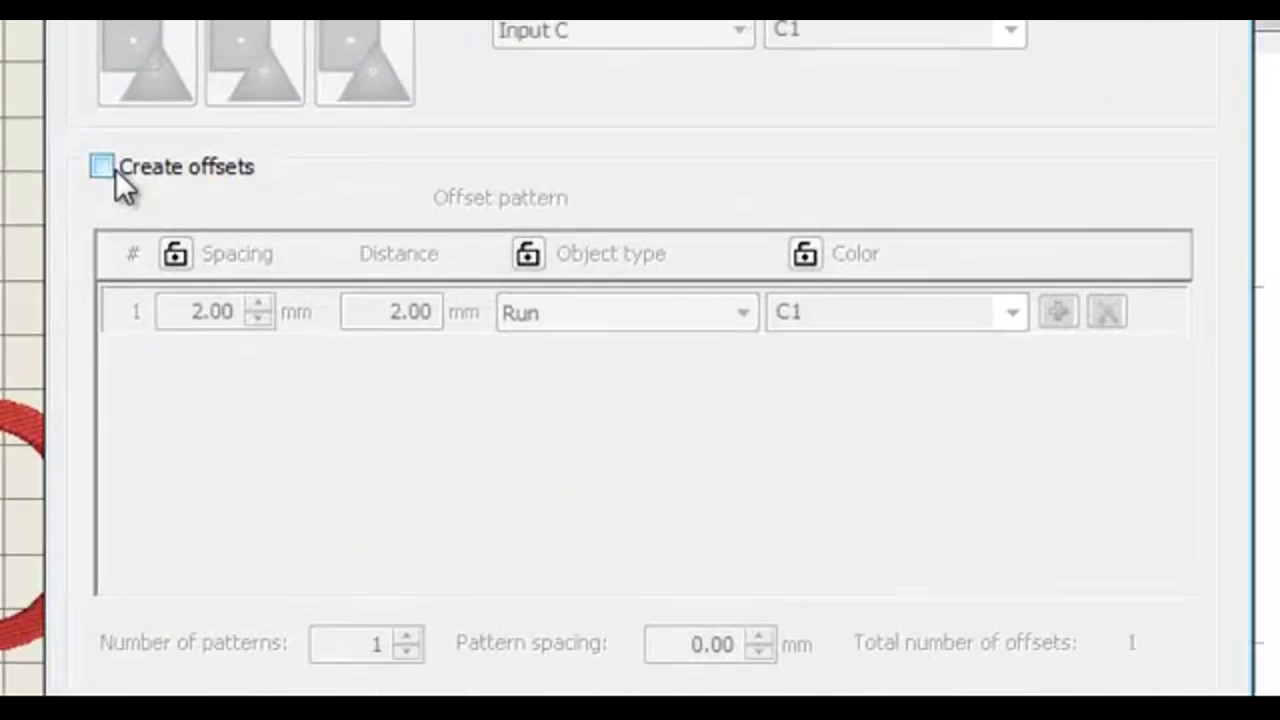
left_click(484, 225)
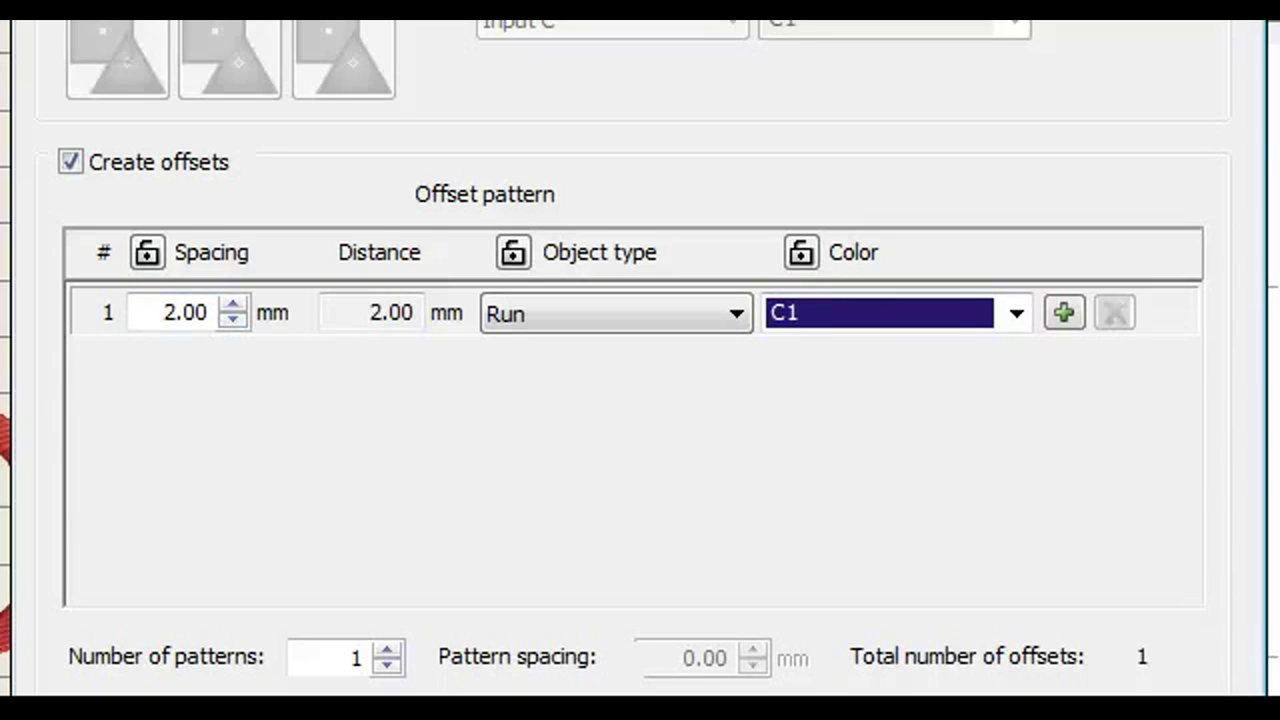
- Add a second offset as a C3 Motif Run spaced 4 mm
left_click(1063, 314)
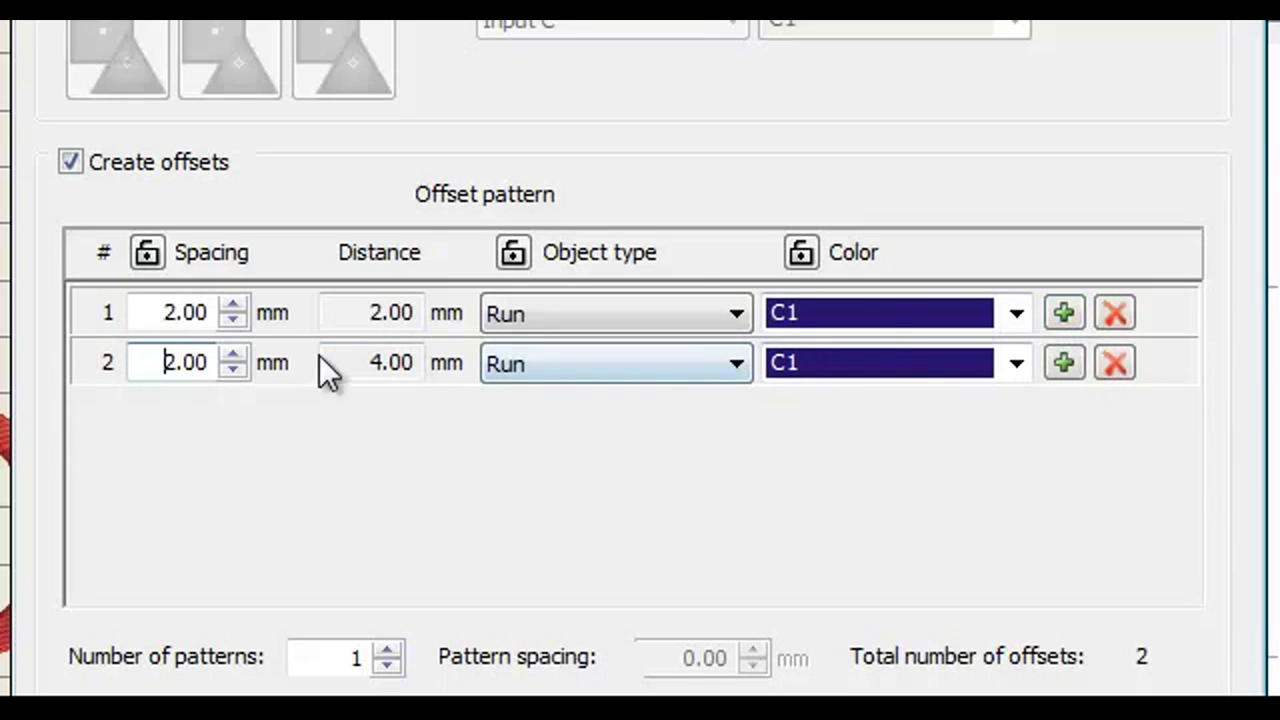
left_click(1020, 362)
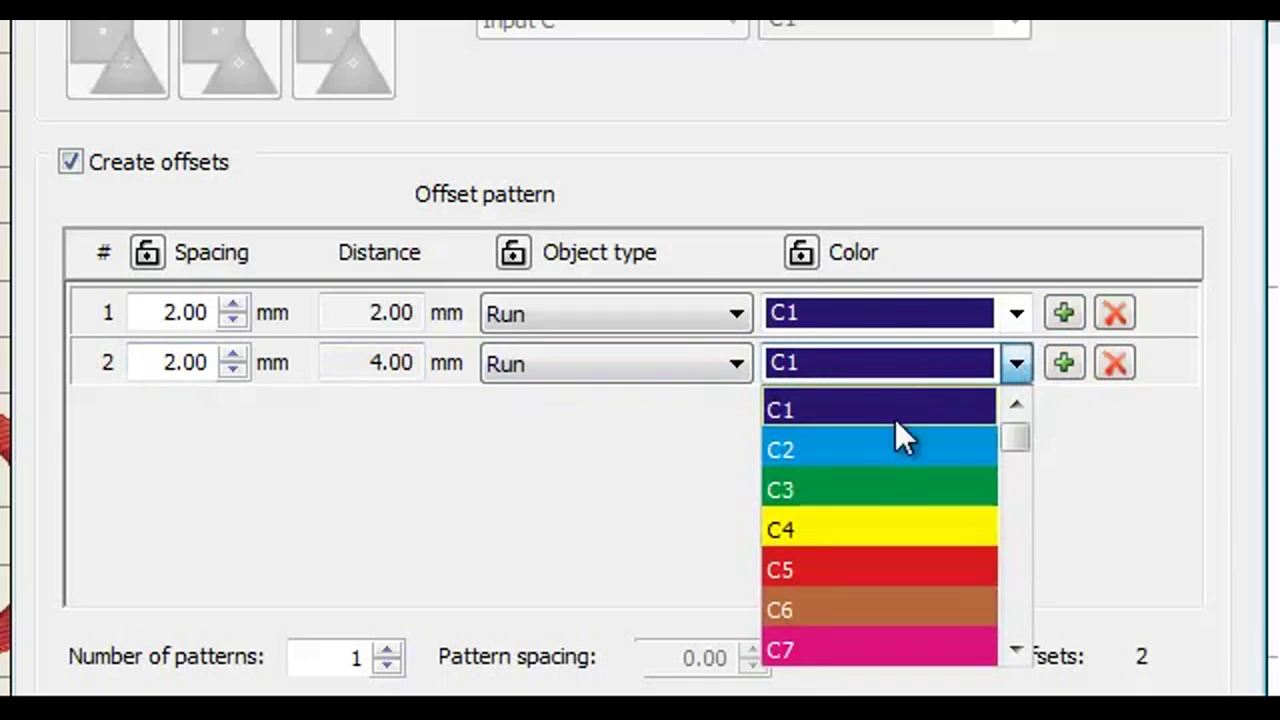
left_click(883, 489)
left_click(615, 362)
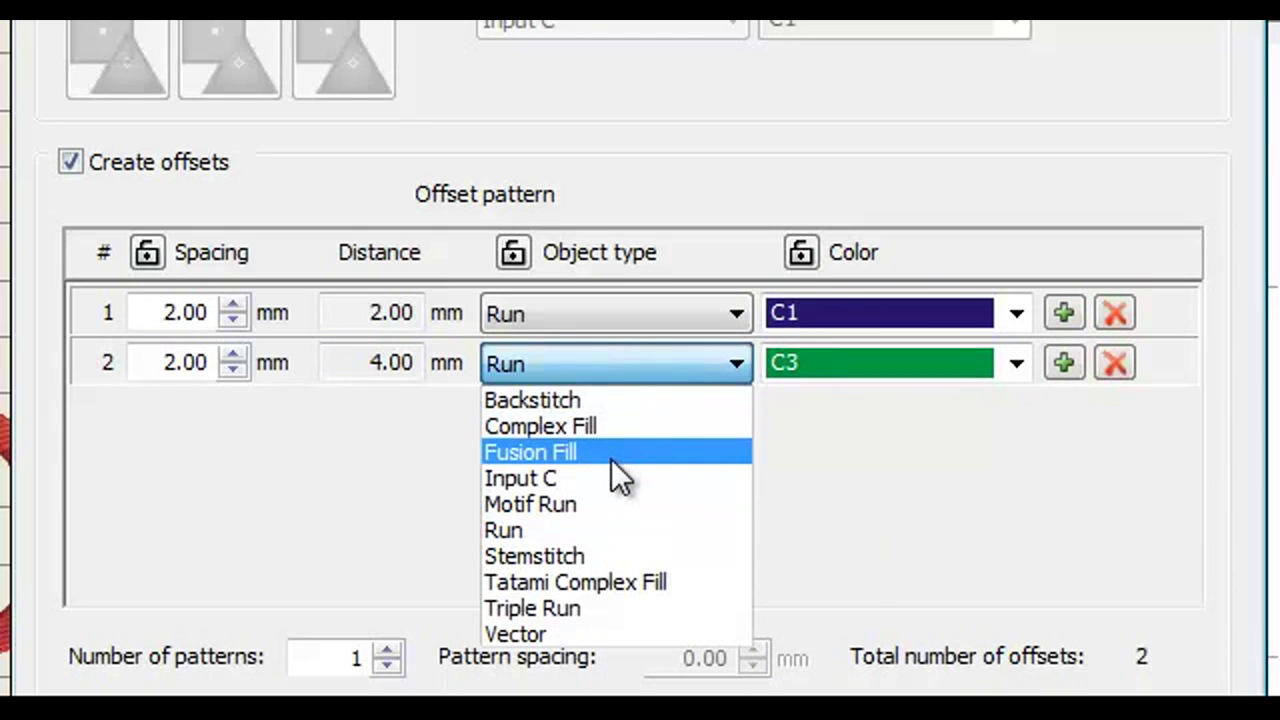
left_click(590, 502)
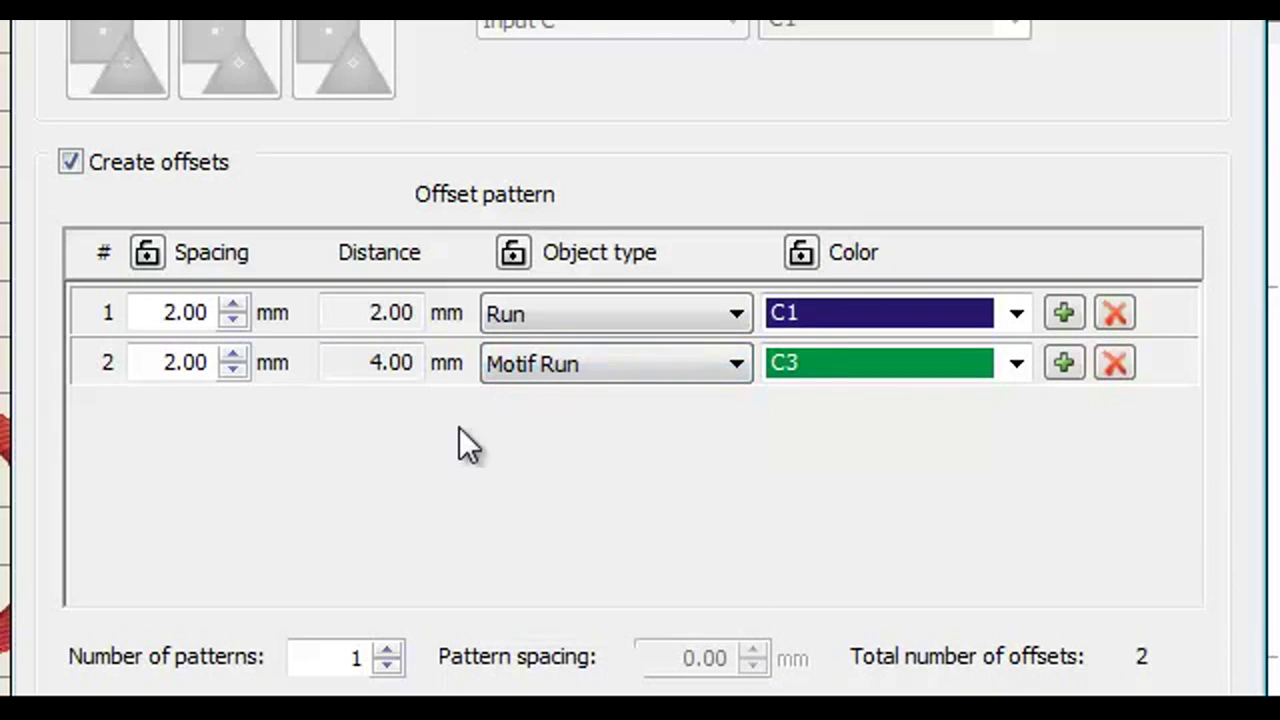
left_click_drag(164, 362, 236, 345)
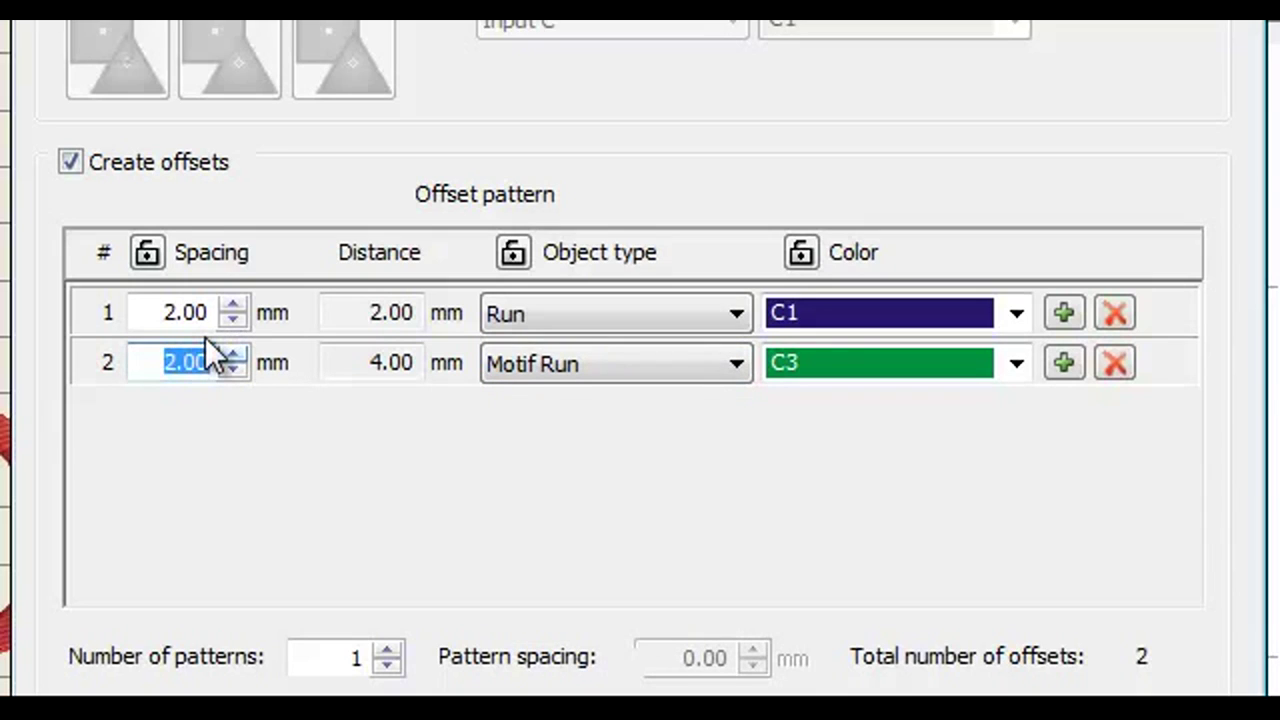
type("4")
- Add a third offset as a red C5 Stemstitch and edit its spacing
left_click(1064, 362)
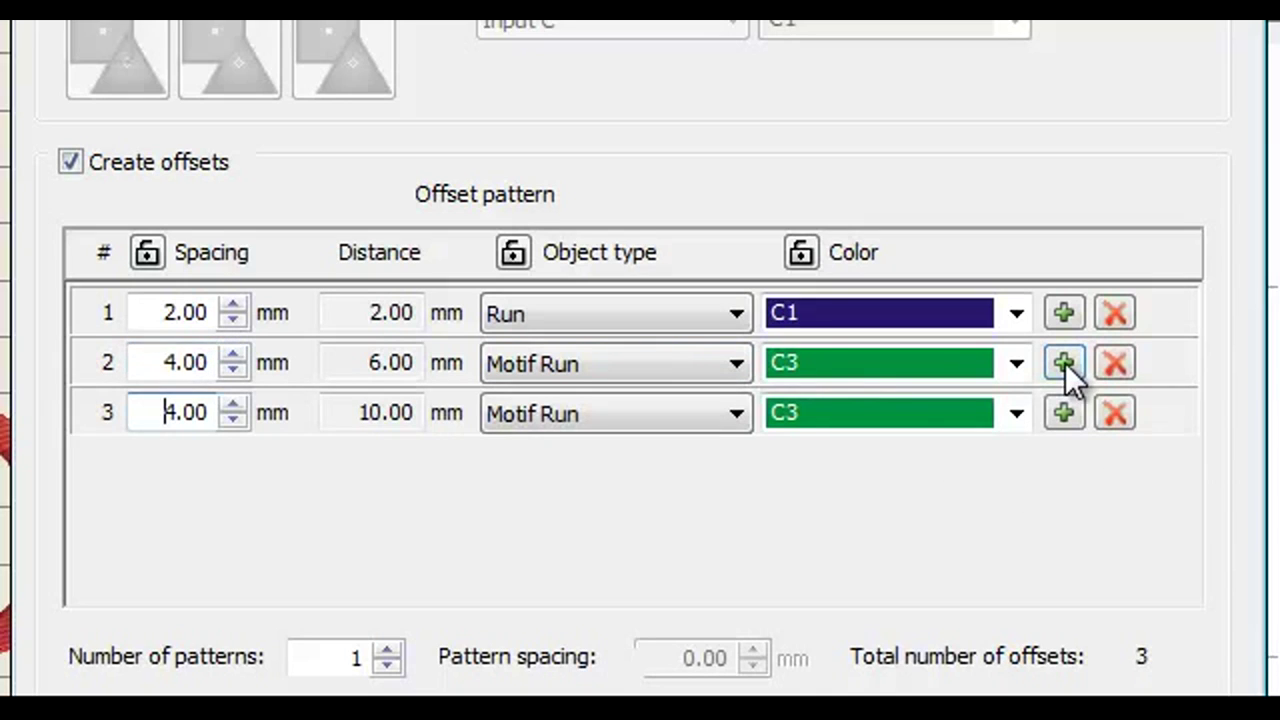
left_click(648, 414)
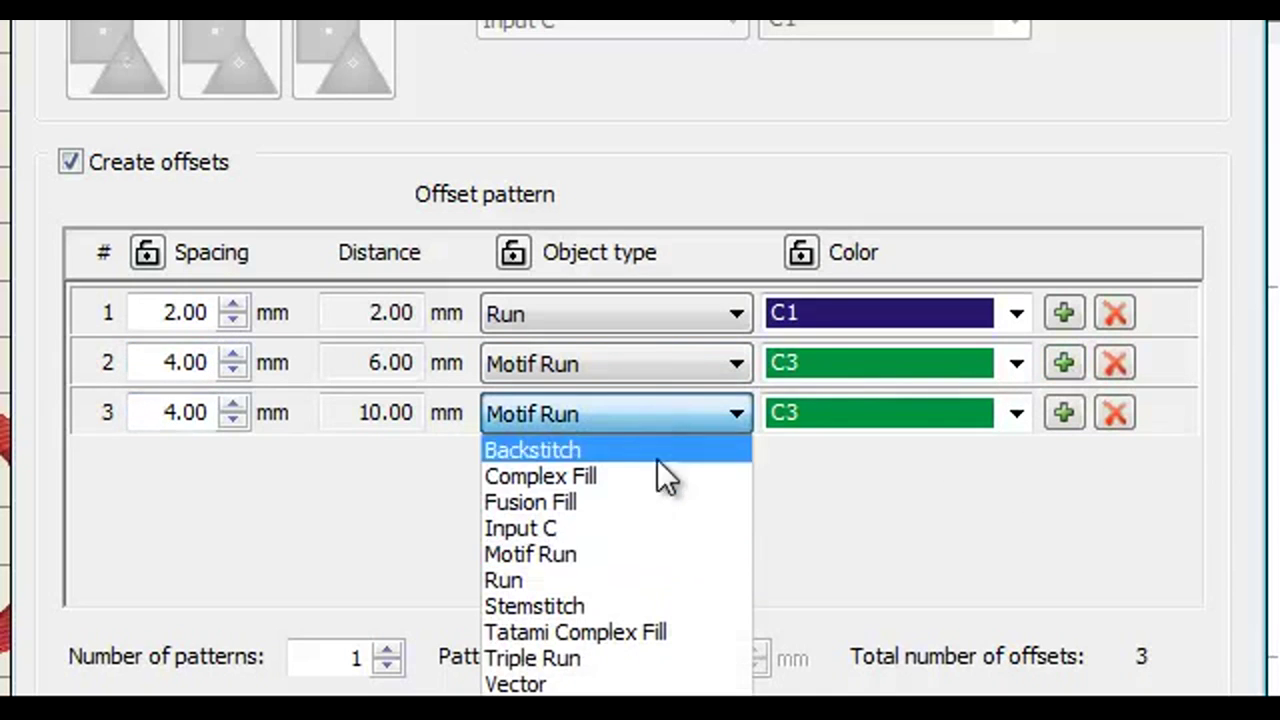
left_click(637, 607)
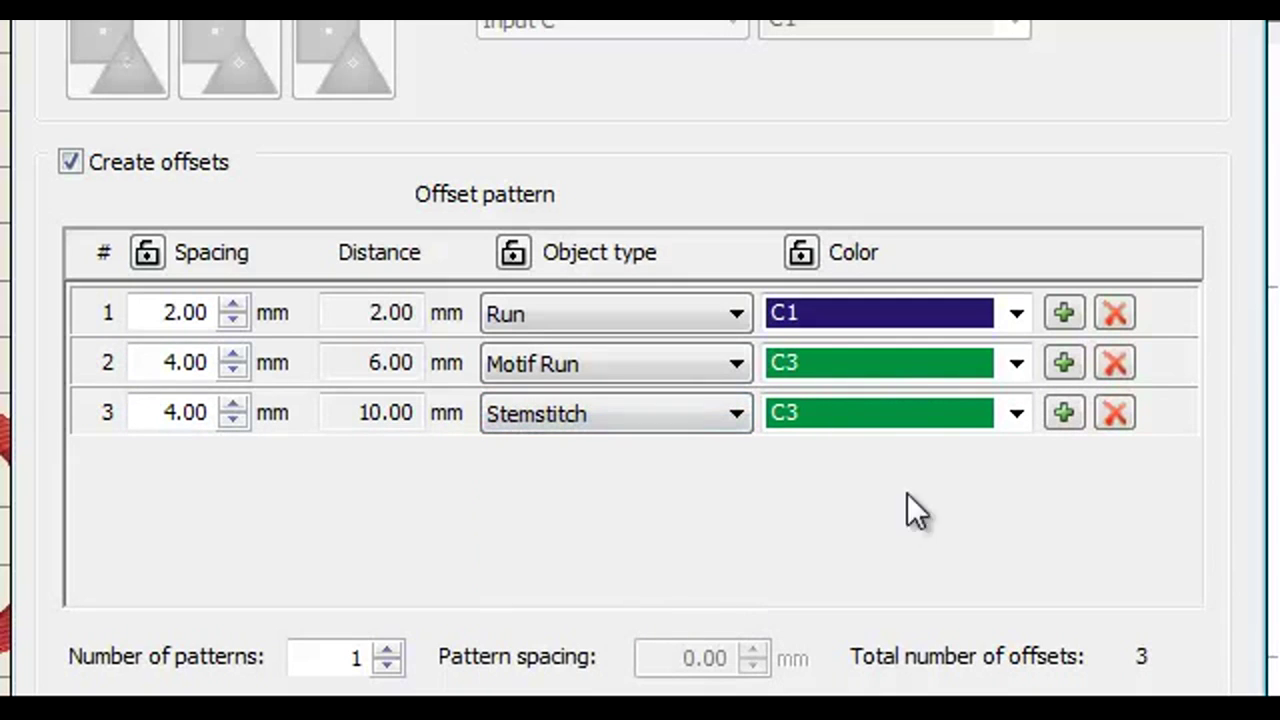
left_click(940, 428)
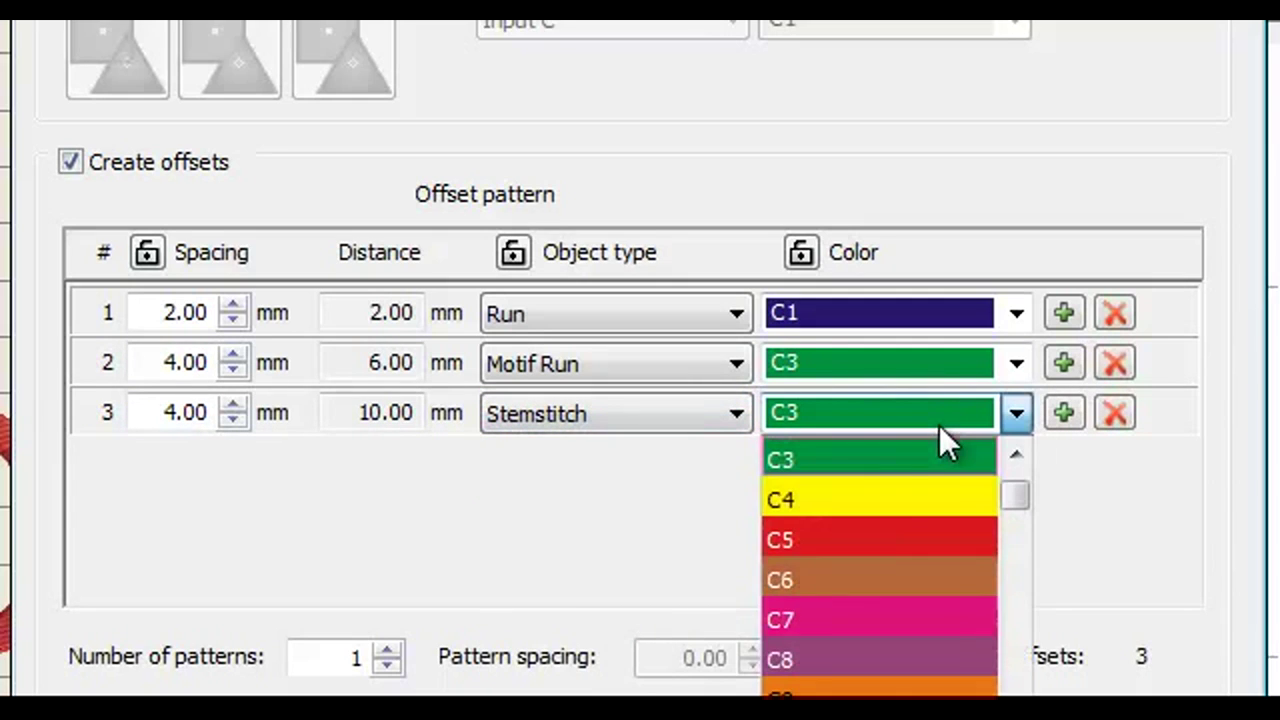
left_click(873, 530)
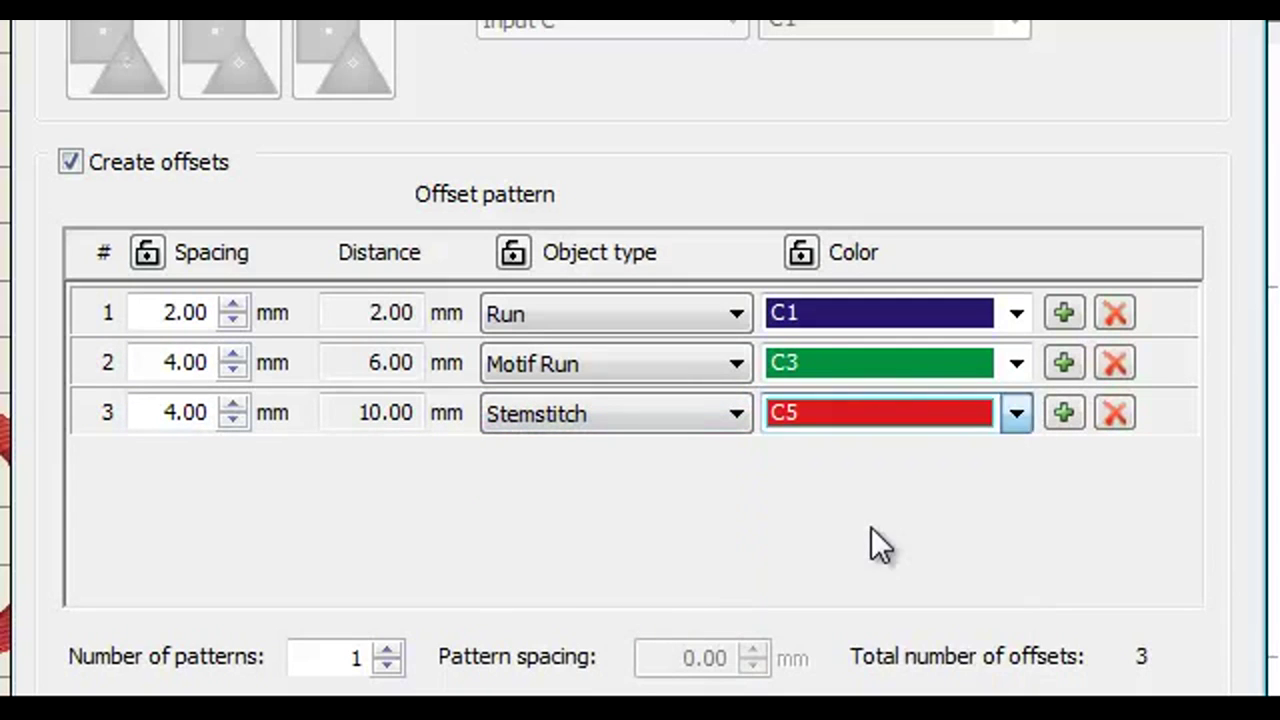
left_click(155, 412)
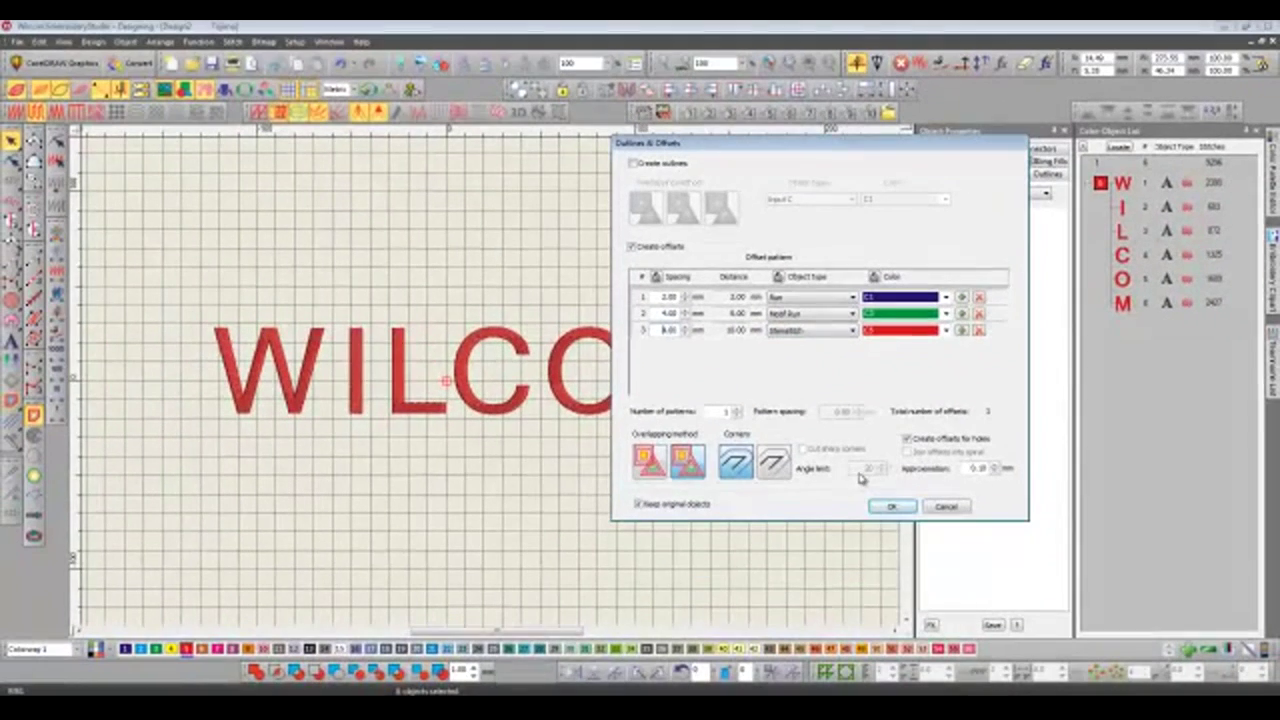
- Confirm the dialog to stitch the three C1, C3 and C5 offsets around WILCOM
left_click(893, 507)
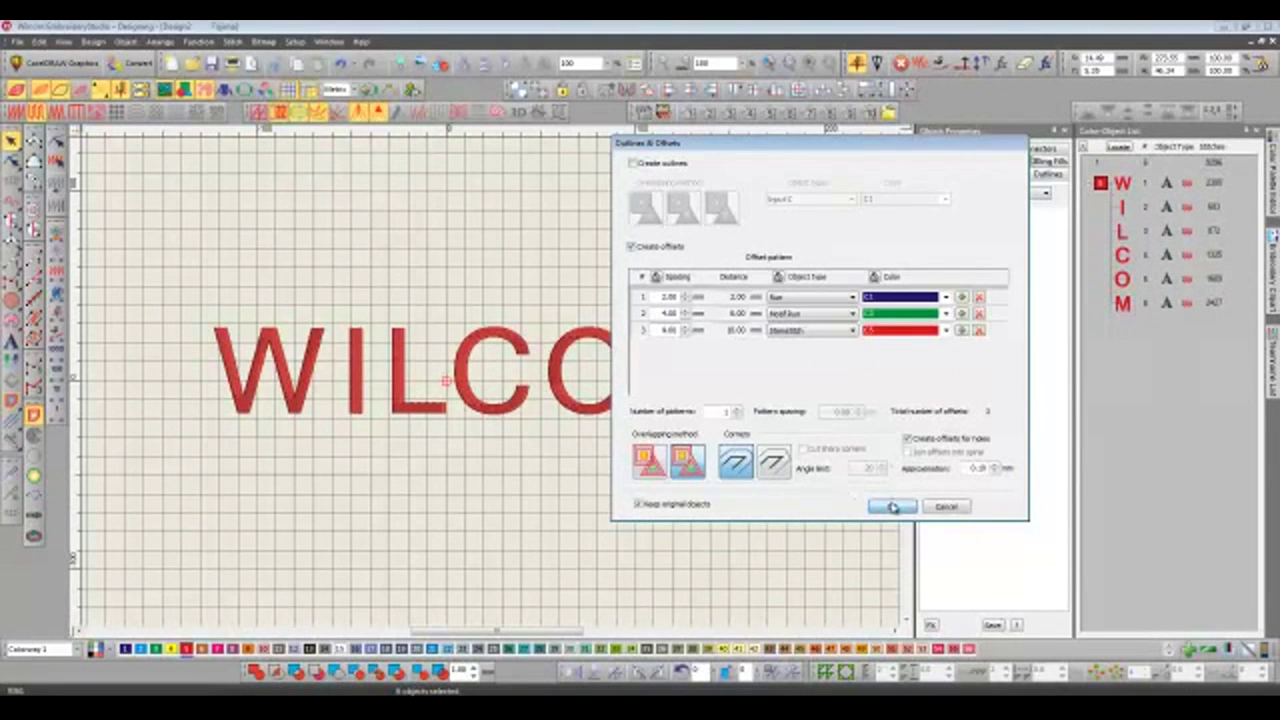